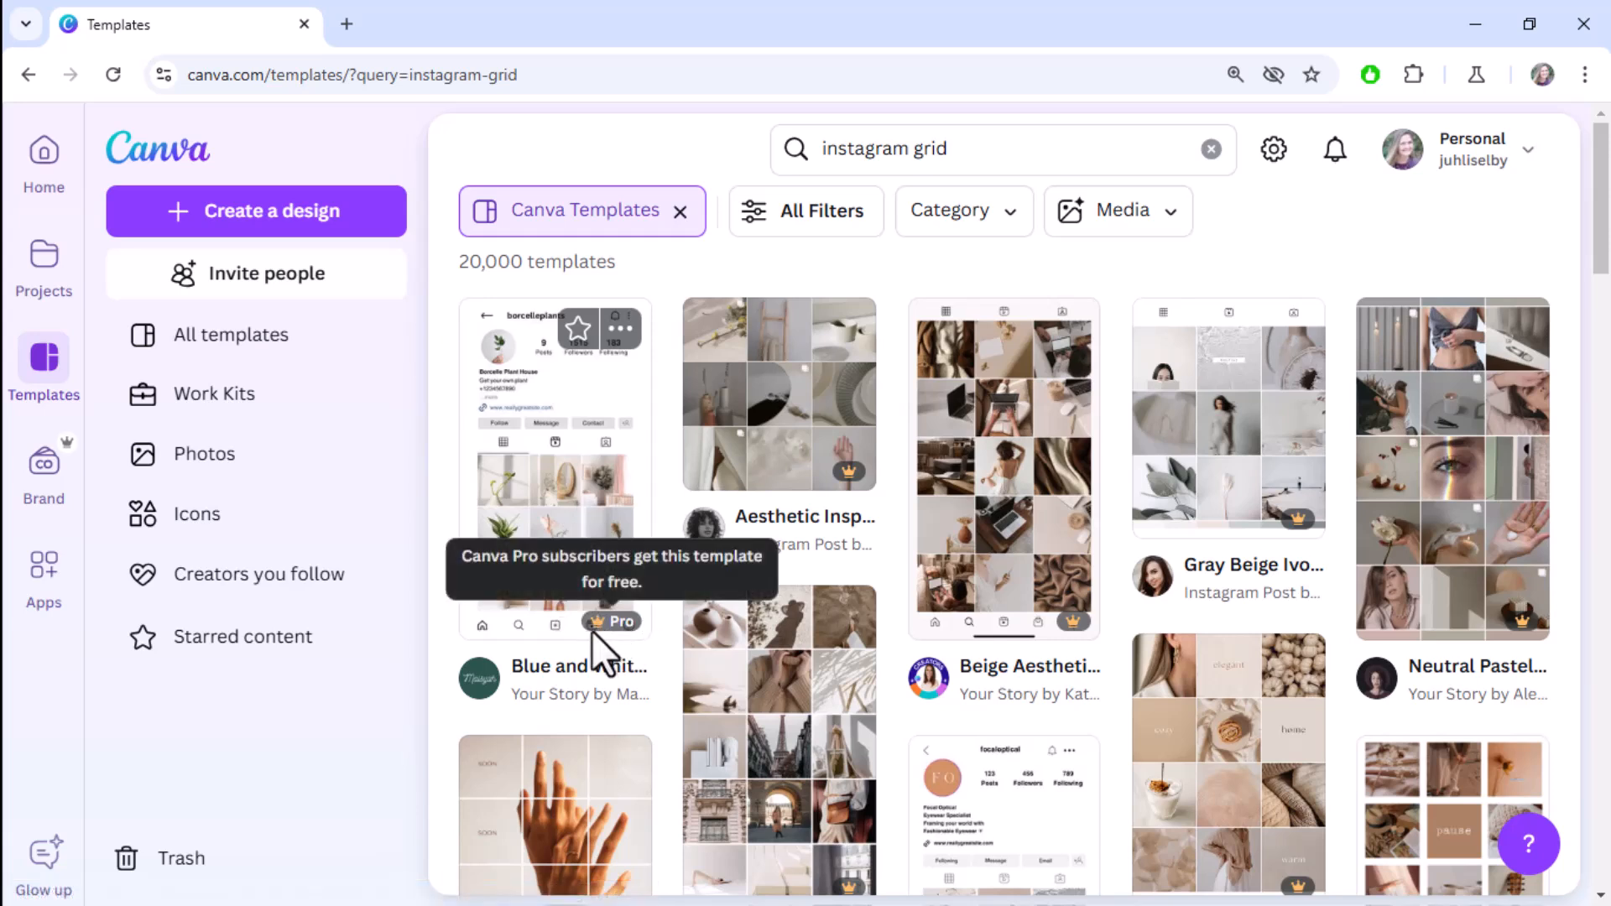
# Browse the Instagram grid templates and open the Neutral Simple Grid Planner Instagram Story template for customizing
pyautogui.moveTo(834, 478)
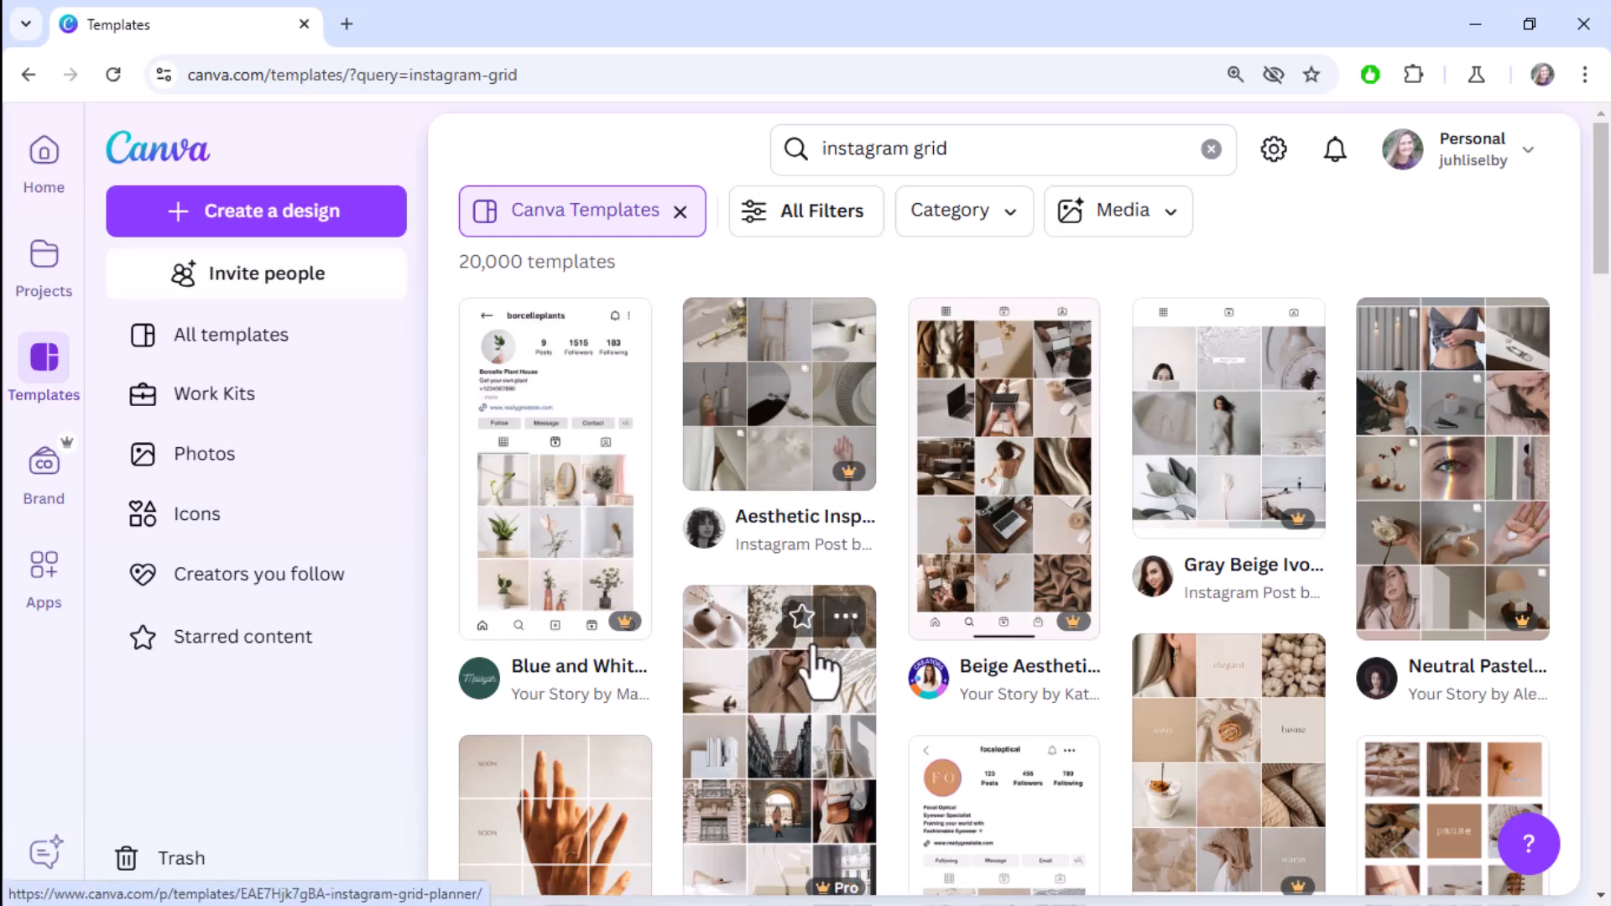
pyautogui.scroll(-2, 1440, 553)
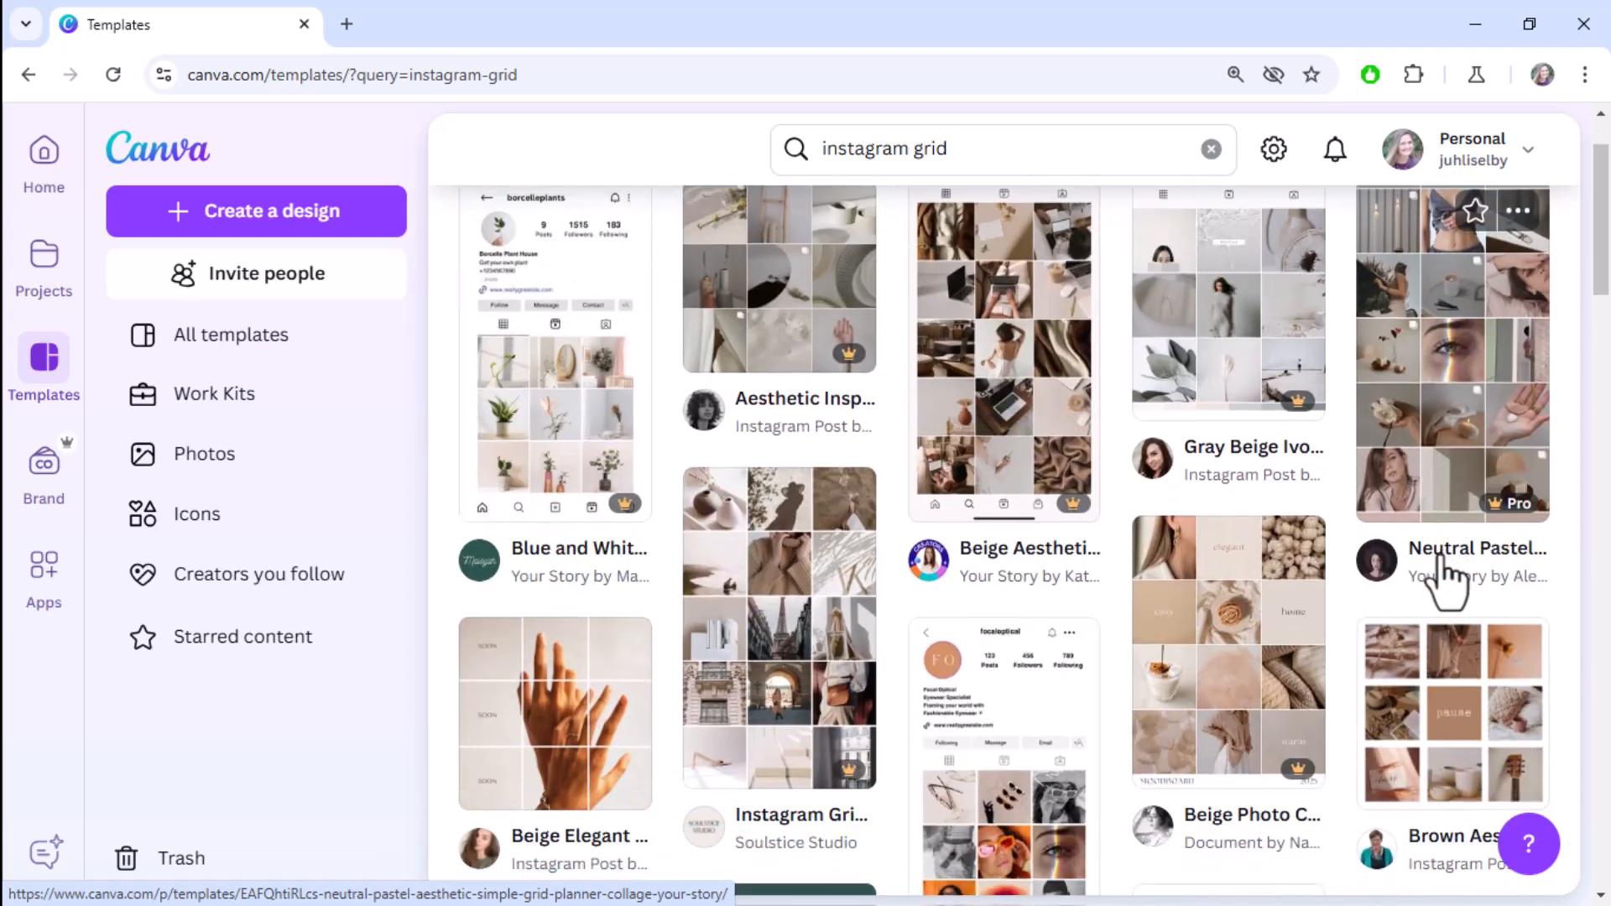
pyautogui.scroll(-3, 1492, 708)
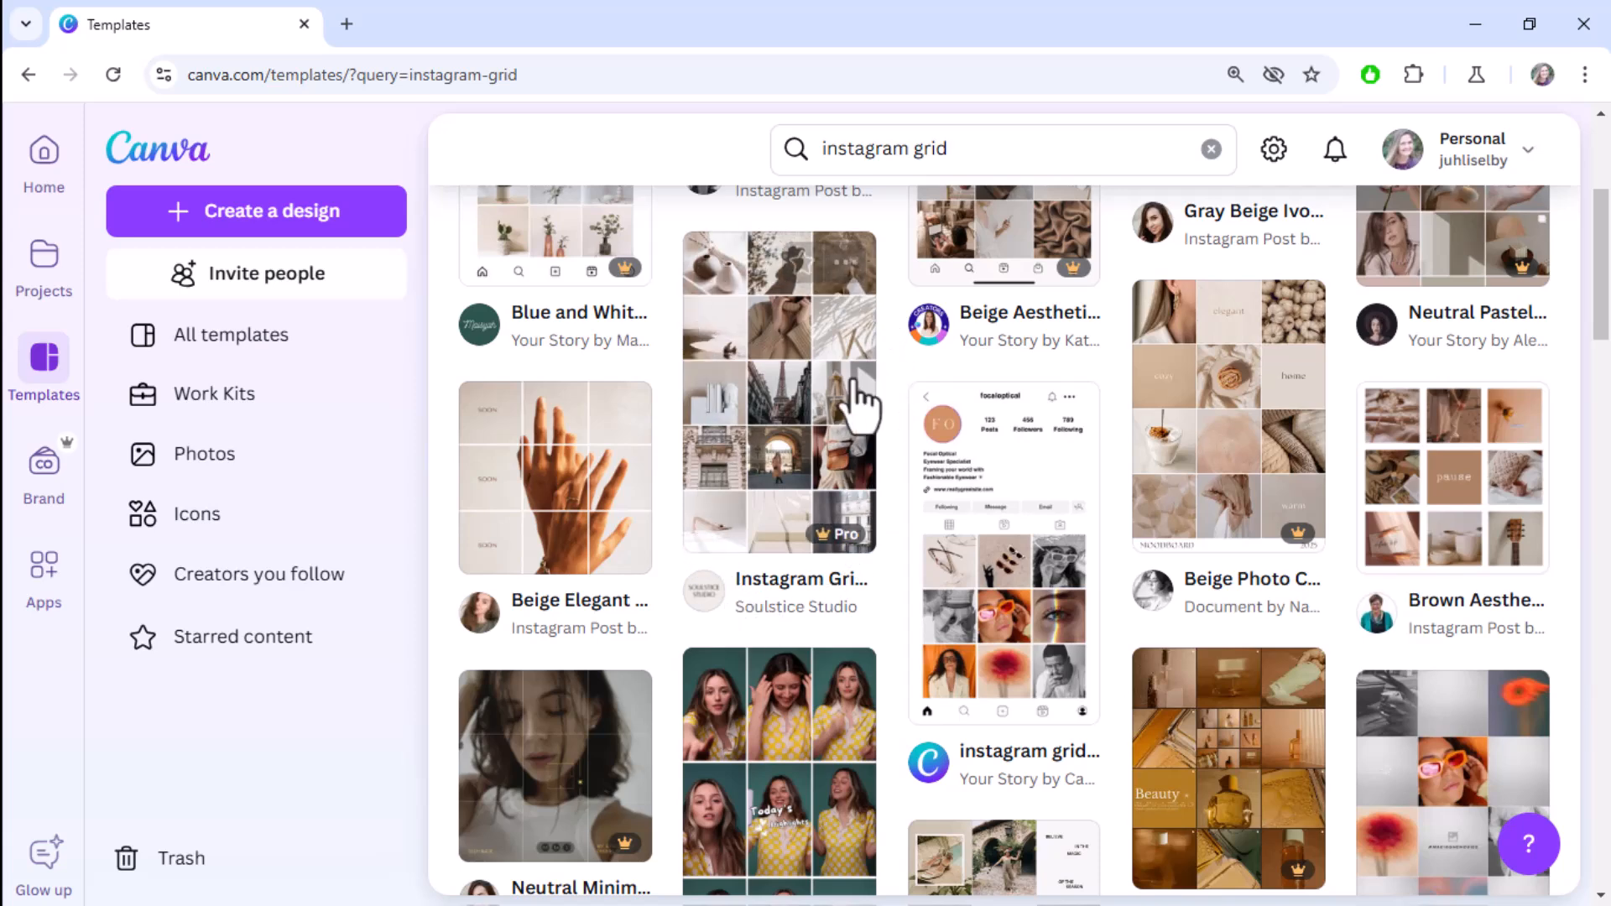
pyautogui.scroll(-1, 805, 541)
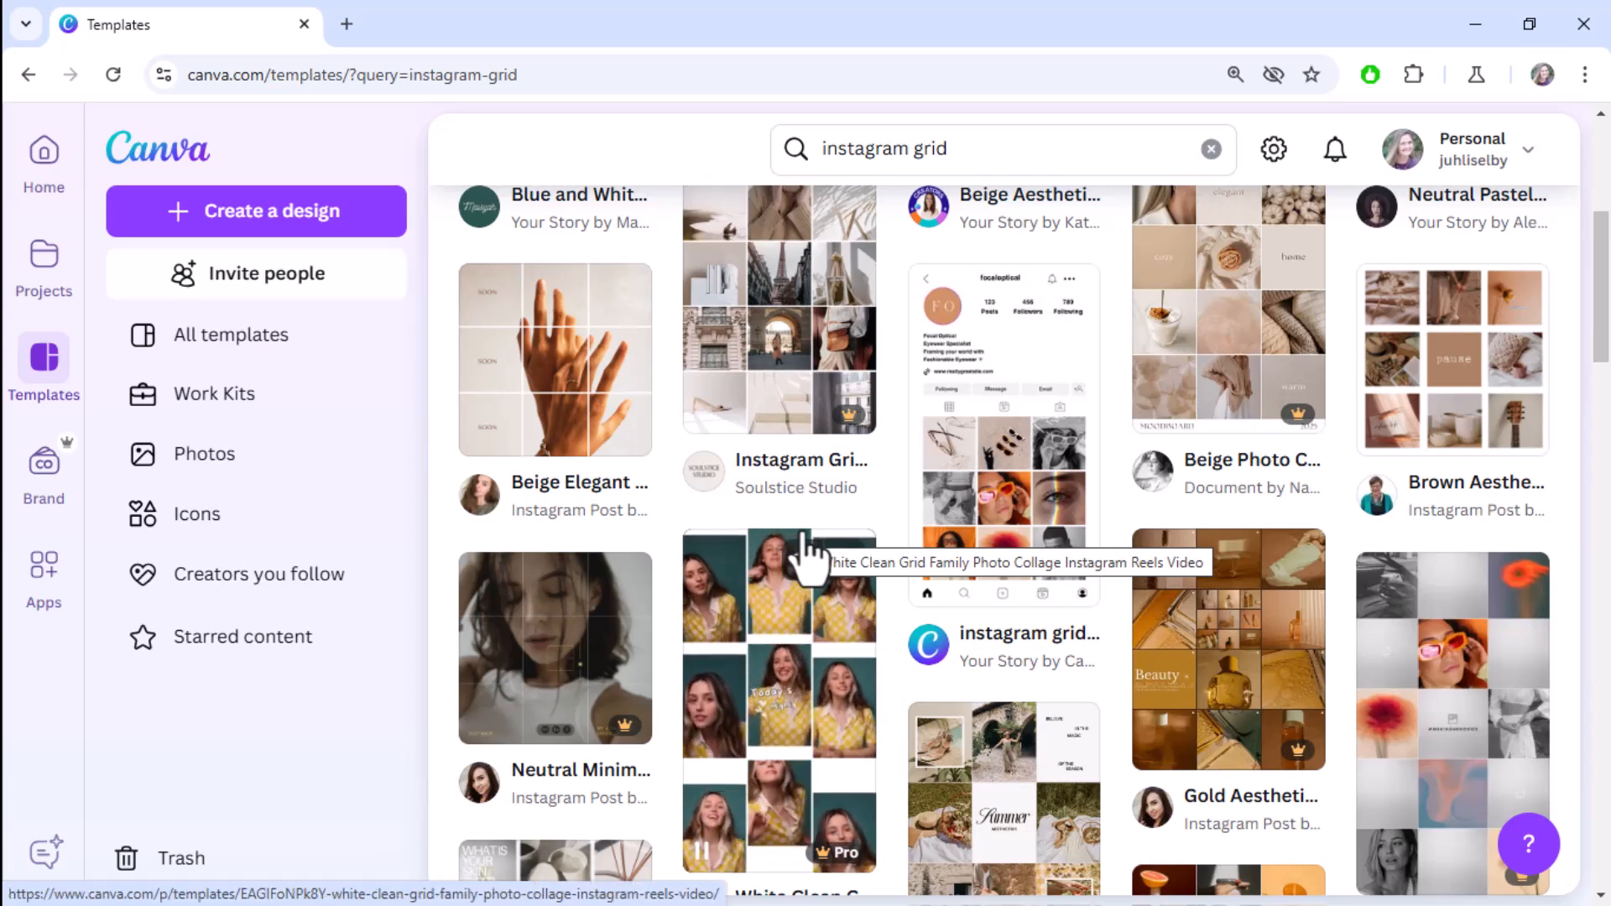
pyautogui.scroll(-3, 1158, 676)
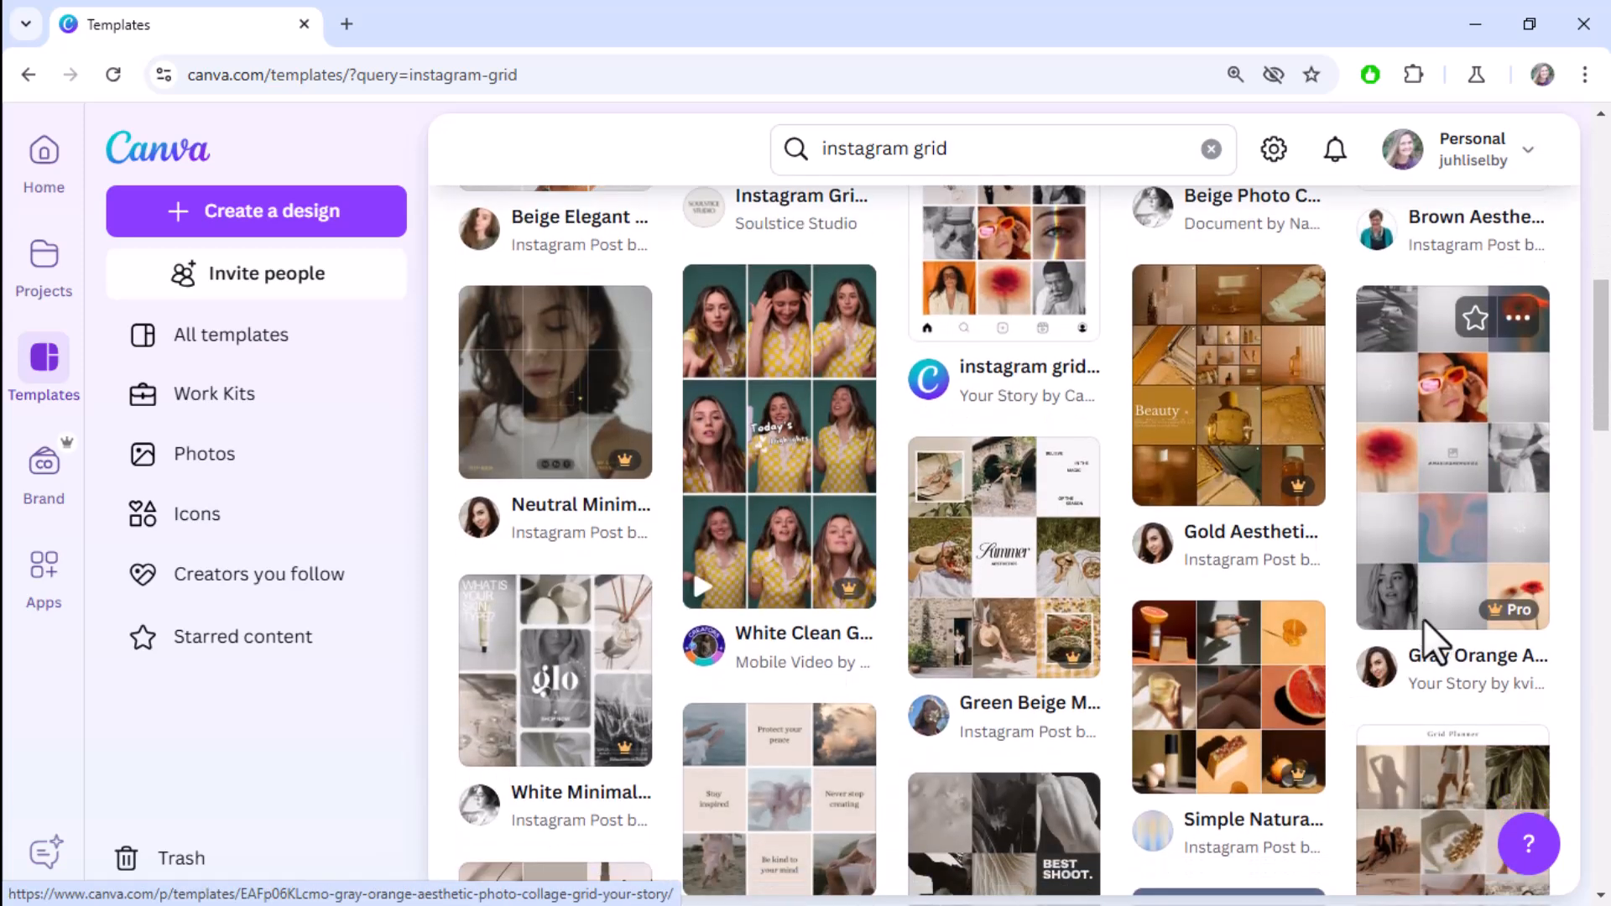
pyautogui.scroll(-4, 1426, 638)
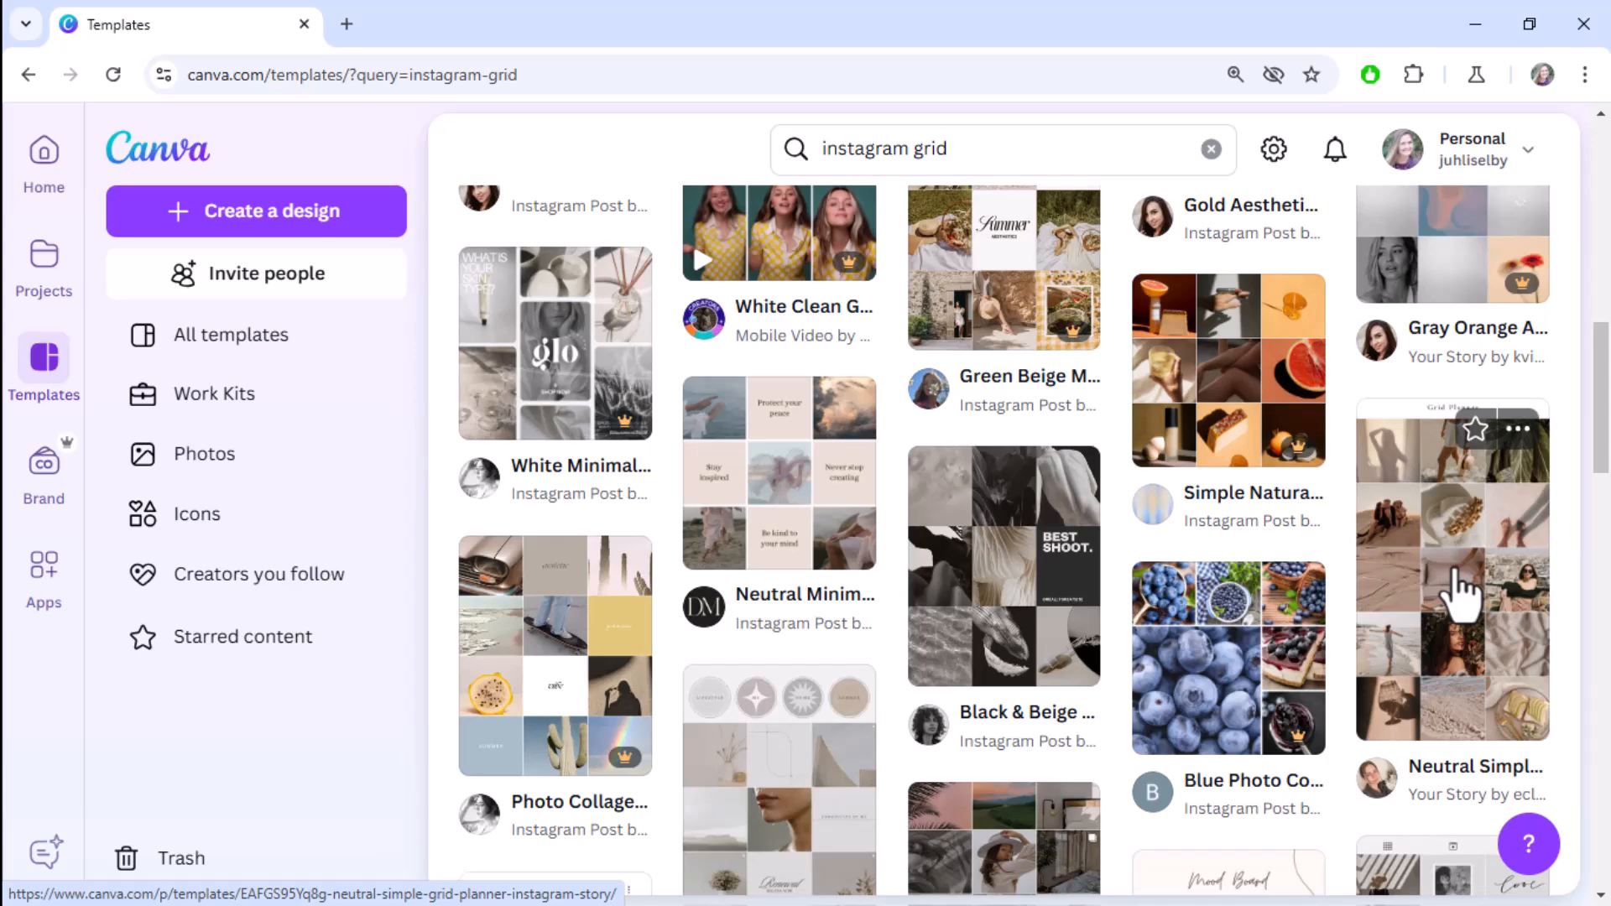
pyautogui.click(1460, 588)
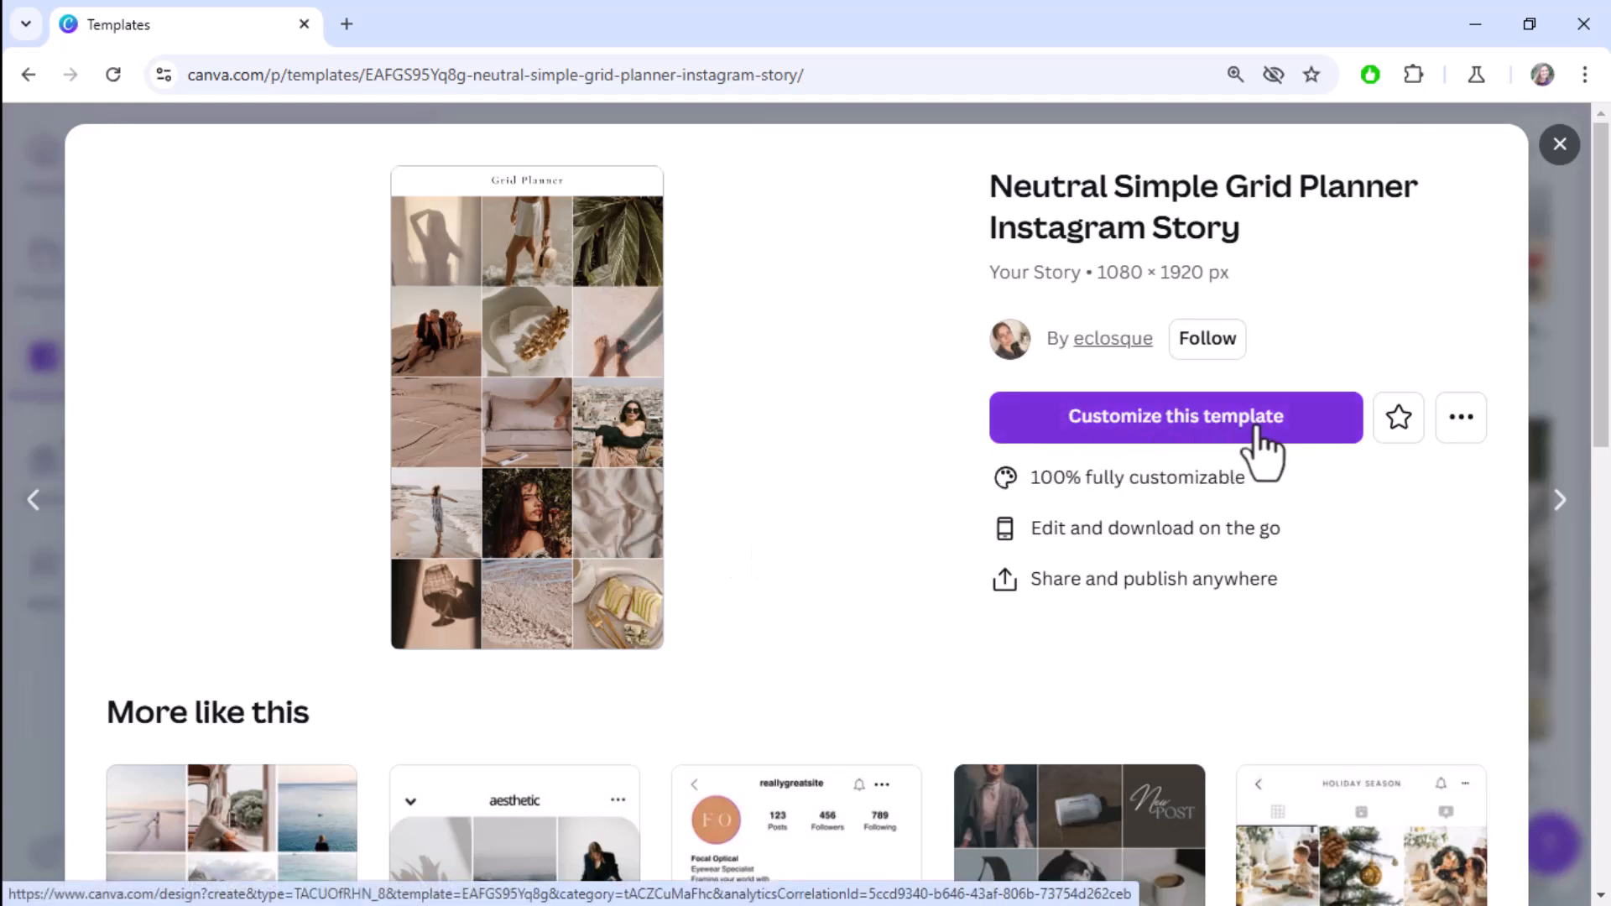
pyautogui.click(1251, 424)
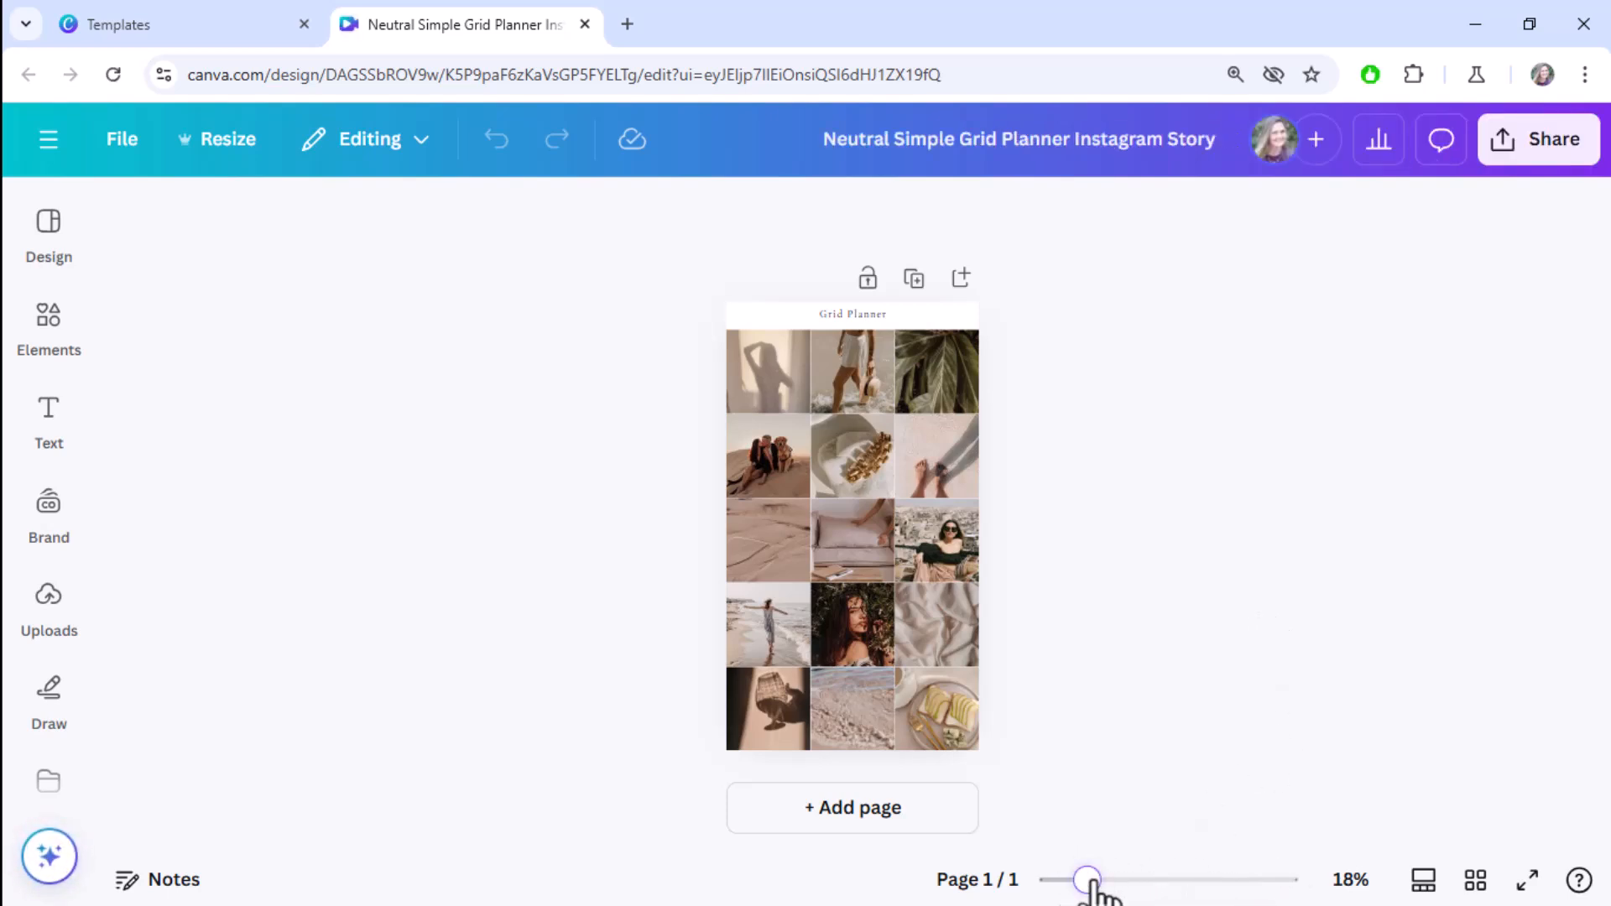
# Remove the photo from the first frame in the grid's top row, keeping the empty frame
pyautogui.moveTo(1088, 881)
pyautogui.mouseDown()
pyautogui.moveTo(1167, 887)
pyautogui.moveTo(1103, 881)
pyautogui.mouseUp()
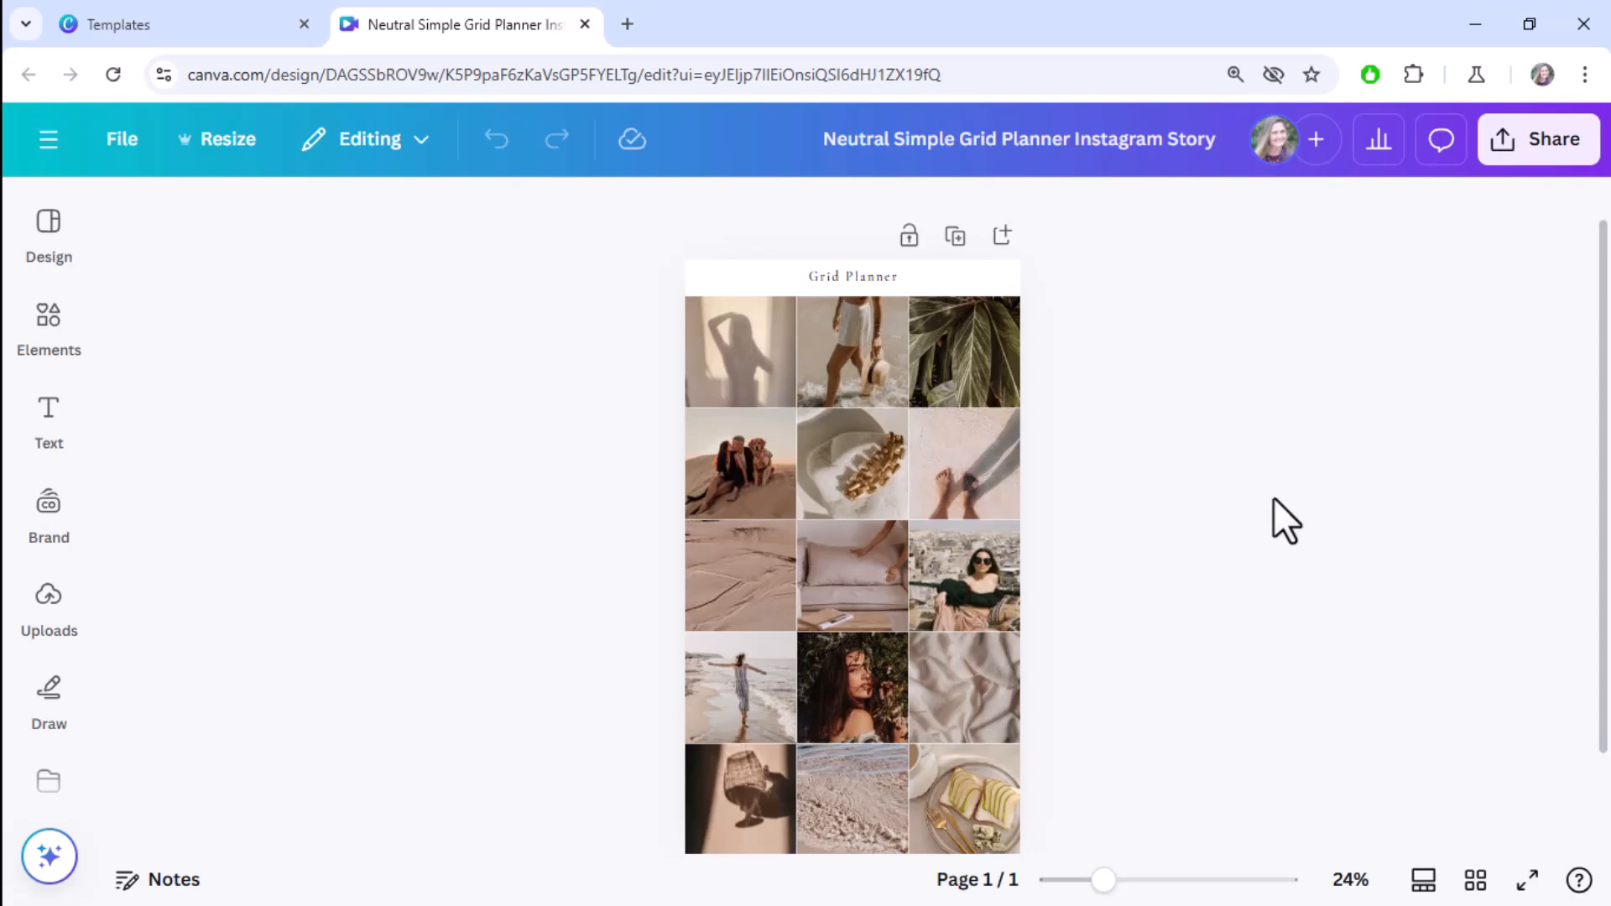
pyautogui.click(745, 341)
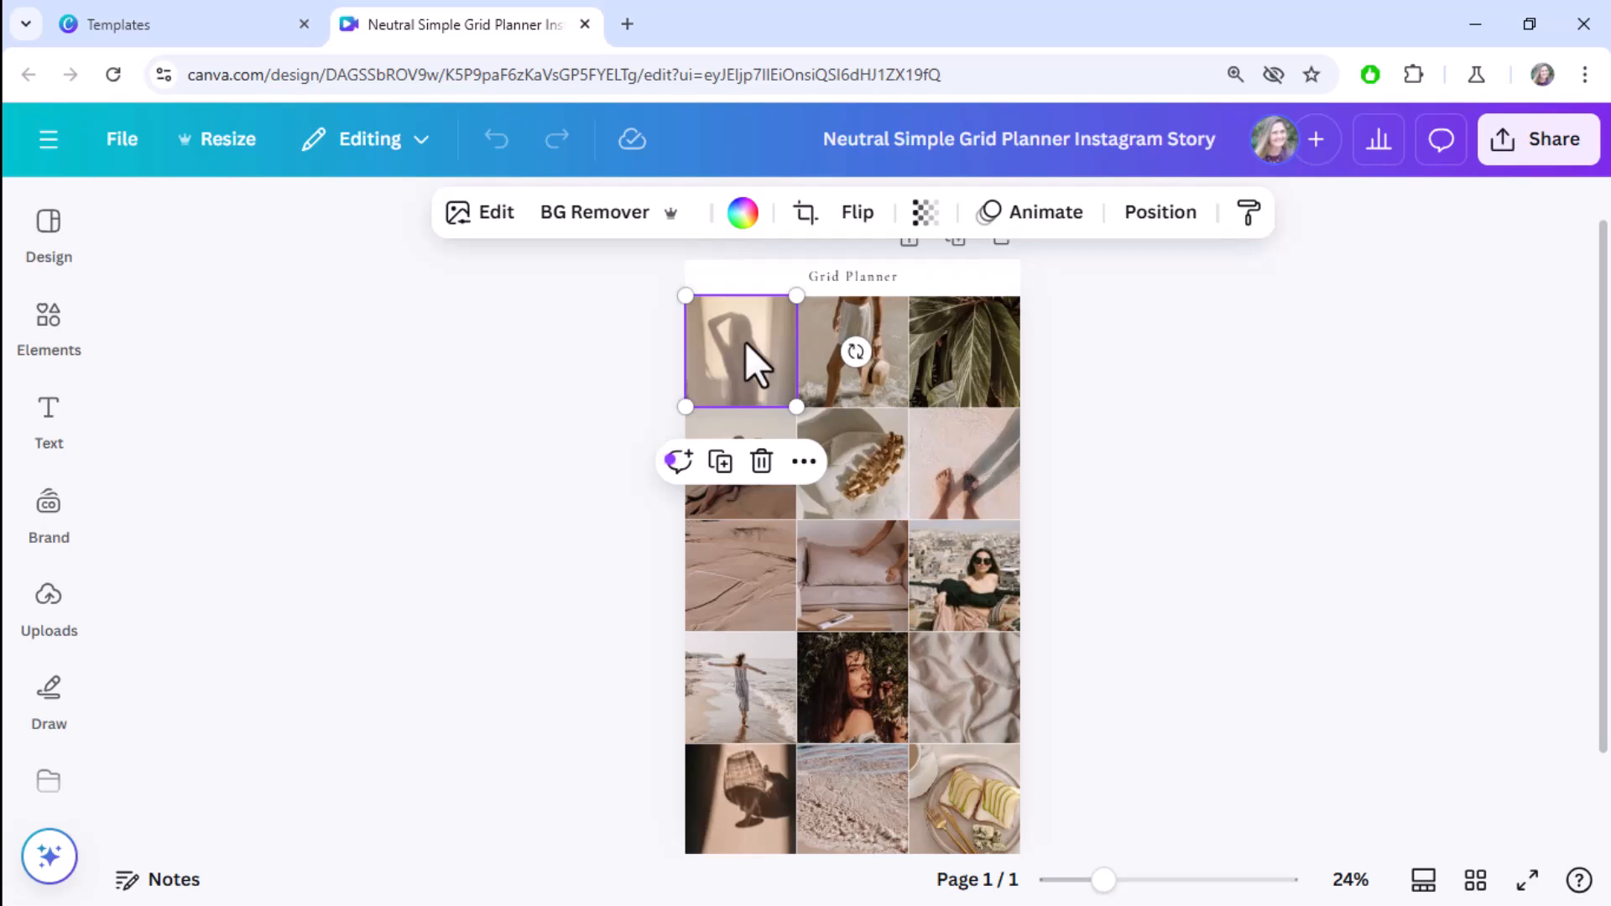
pyautogui.press('Delete')
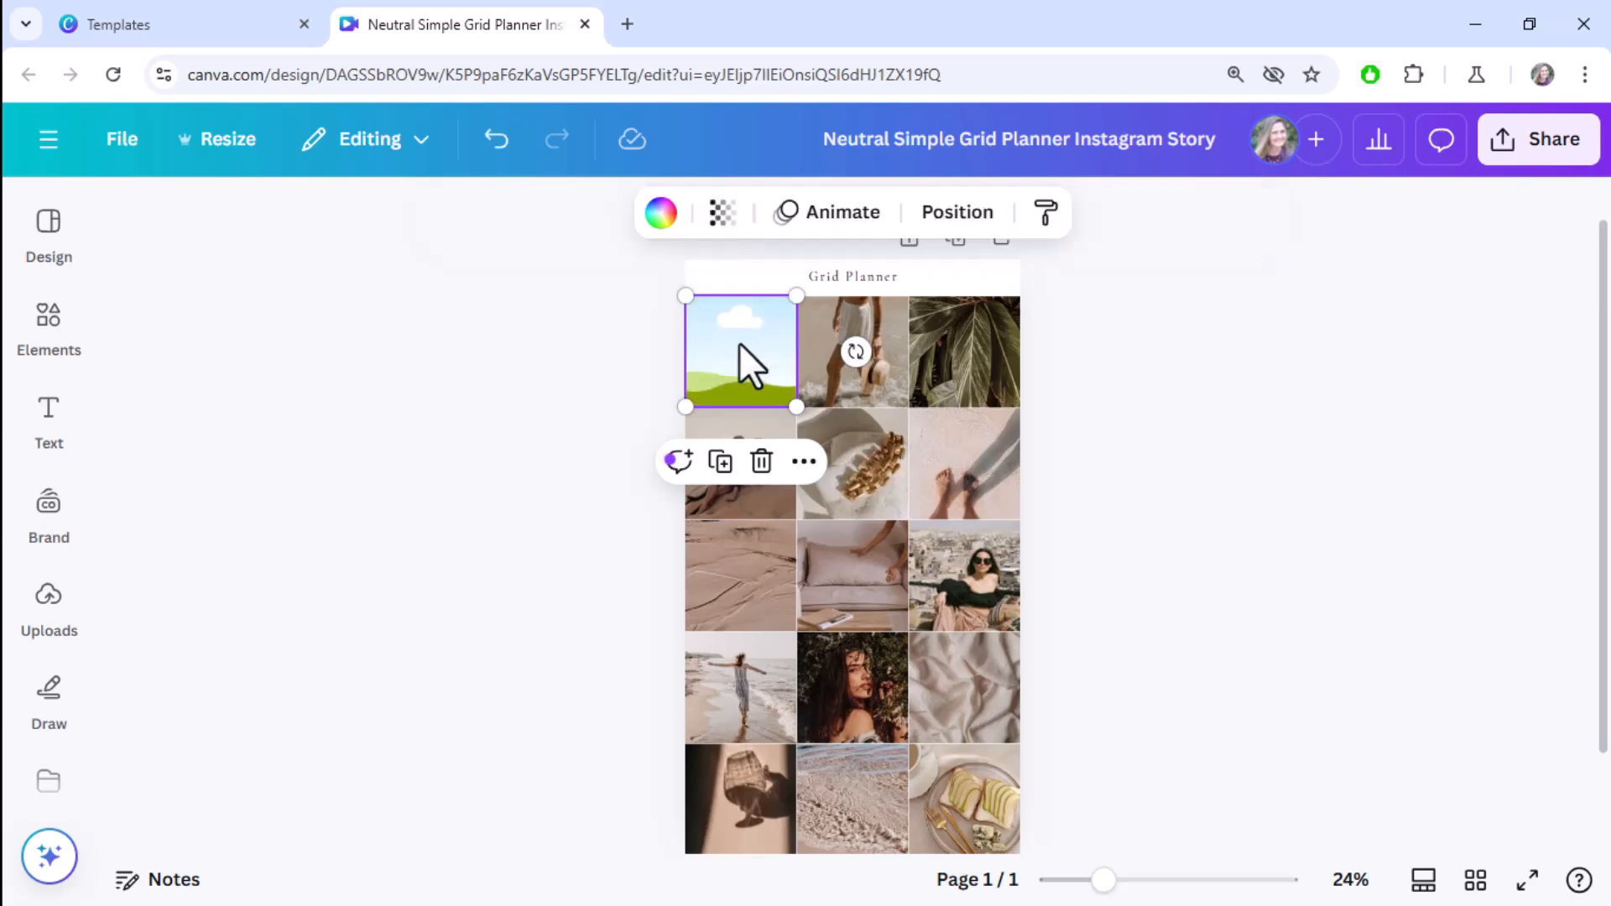
# Delete the empty first frame of the top row, and undo that deletion
pyautogui.moveTo(732, 349)
pyautogui.mouseDown()
pyautogui.moveTo(719, 324)
pyautogui.moveTo(721, 355)
pyautogui.mouseUp()
pyautogui.press('Delete')
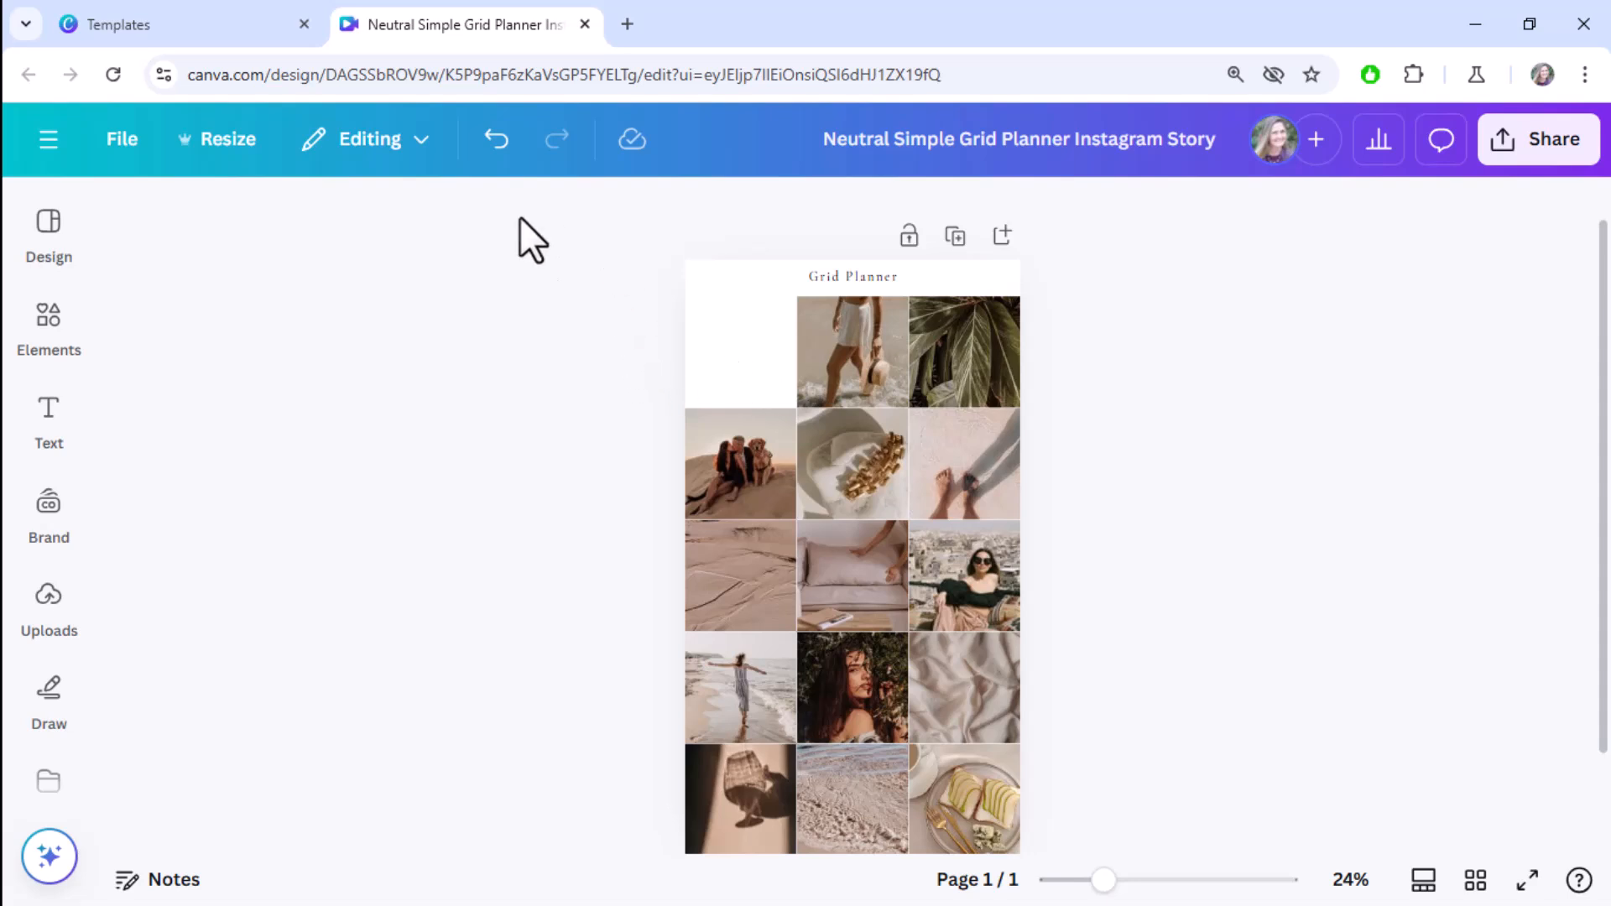
pyautogui.click(497, 140)
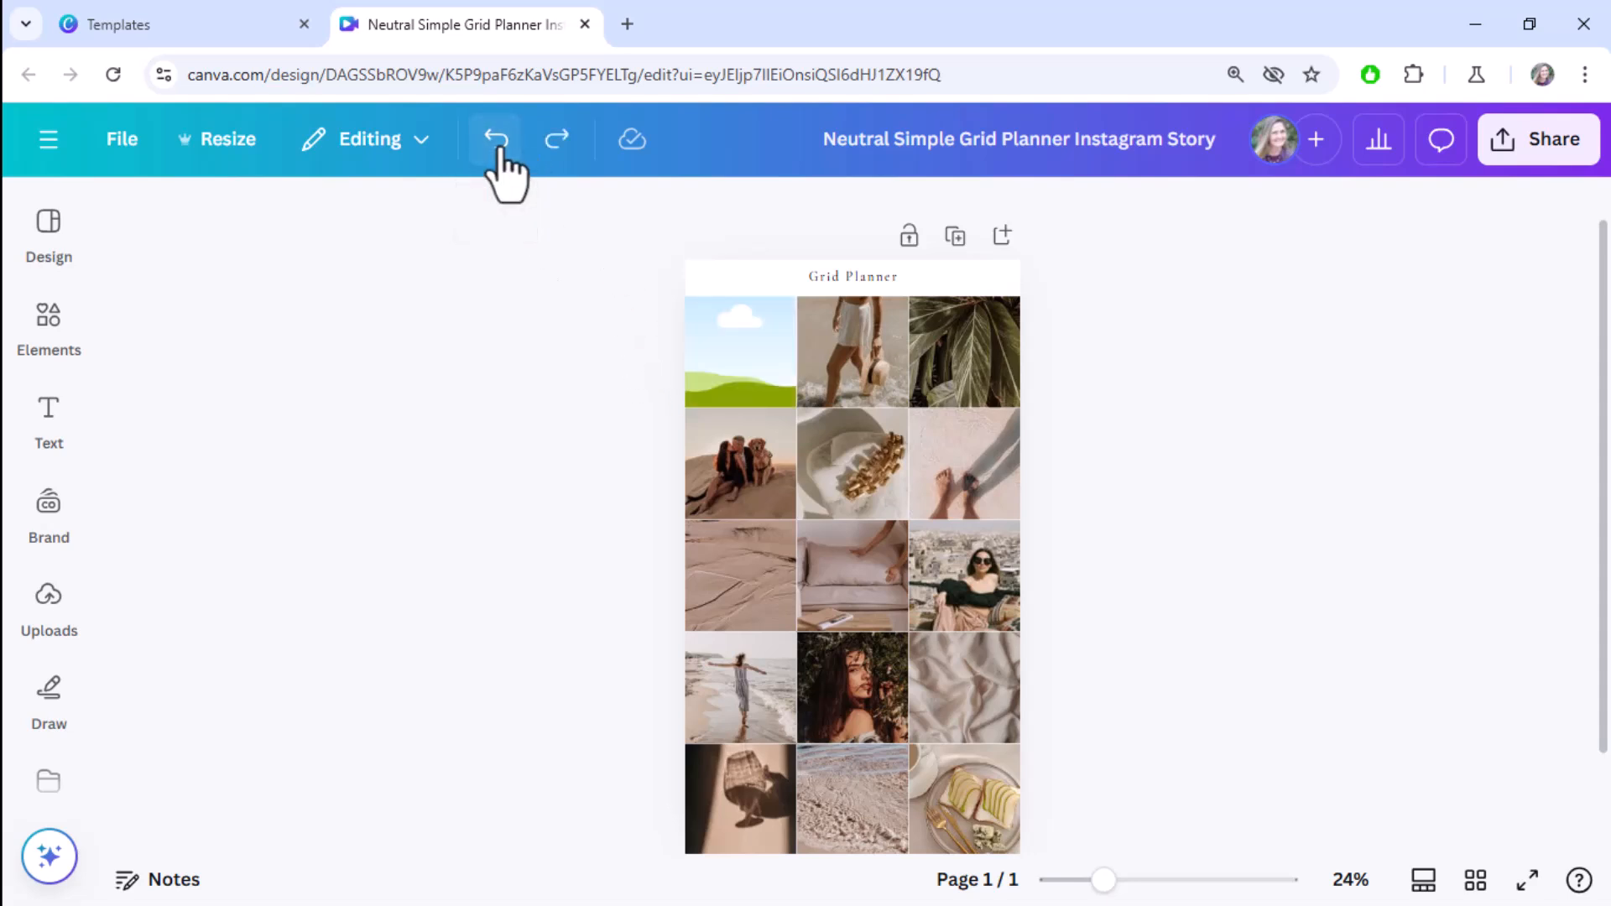
# Remove the beach walk and leaf photos from the top row's middle and right frames, keeping the frames
pyautogui.click(829, 325)
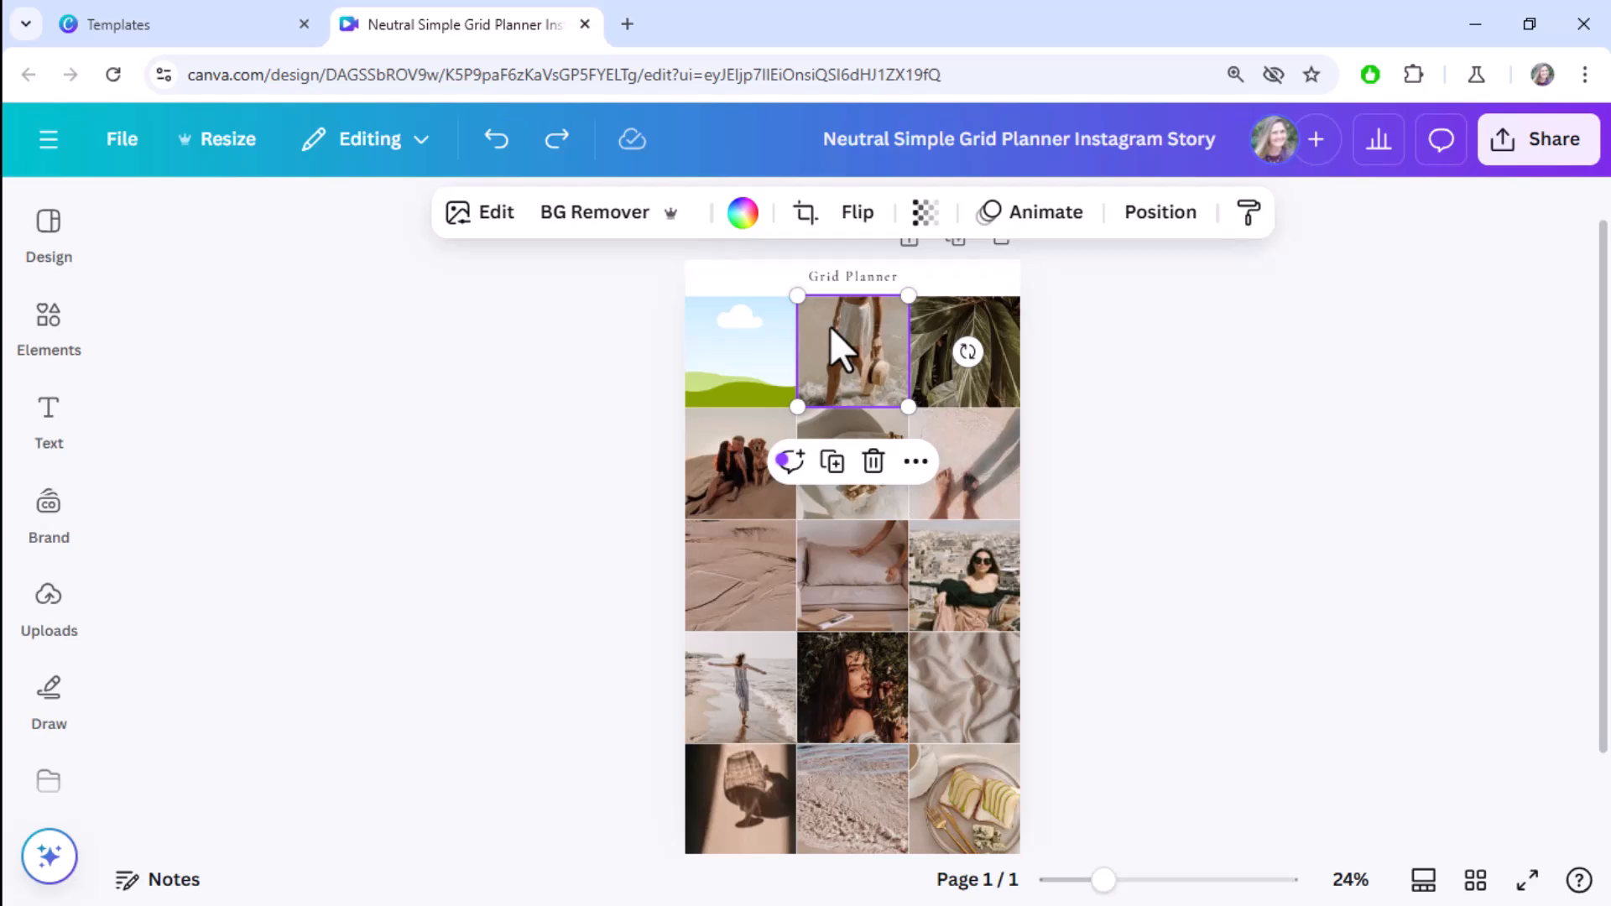
pyautogui.hotkey('ctrl', 'y')
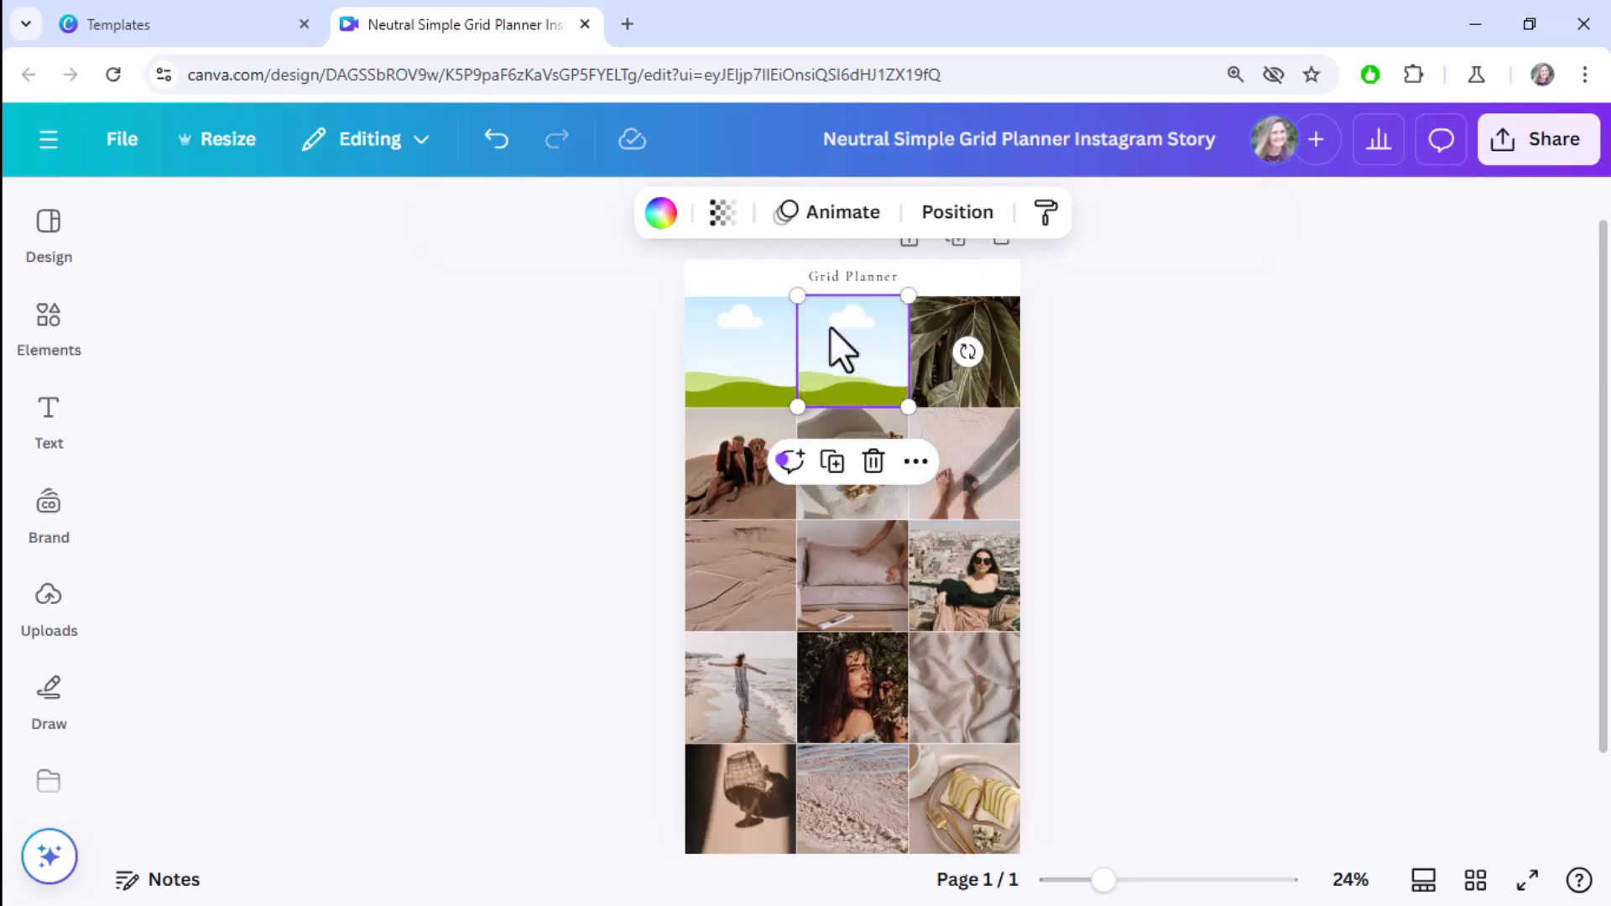
pyautogui.click(1004, 319)
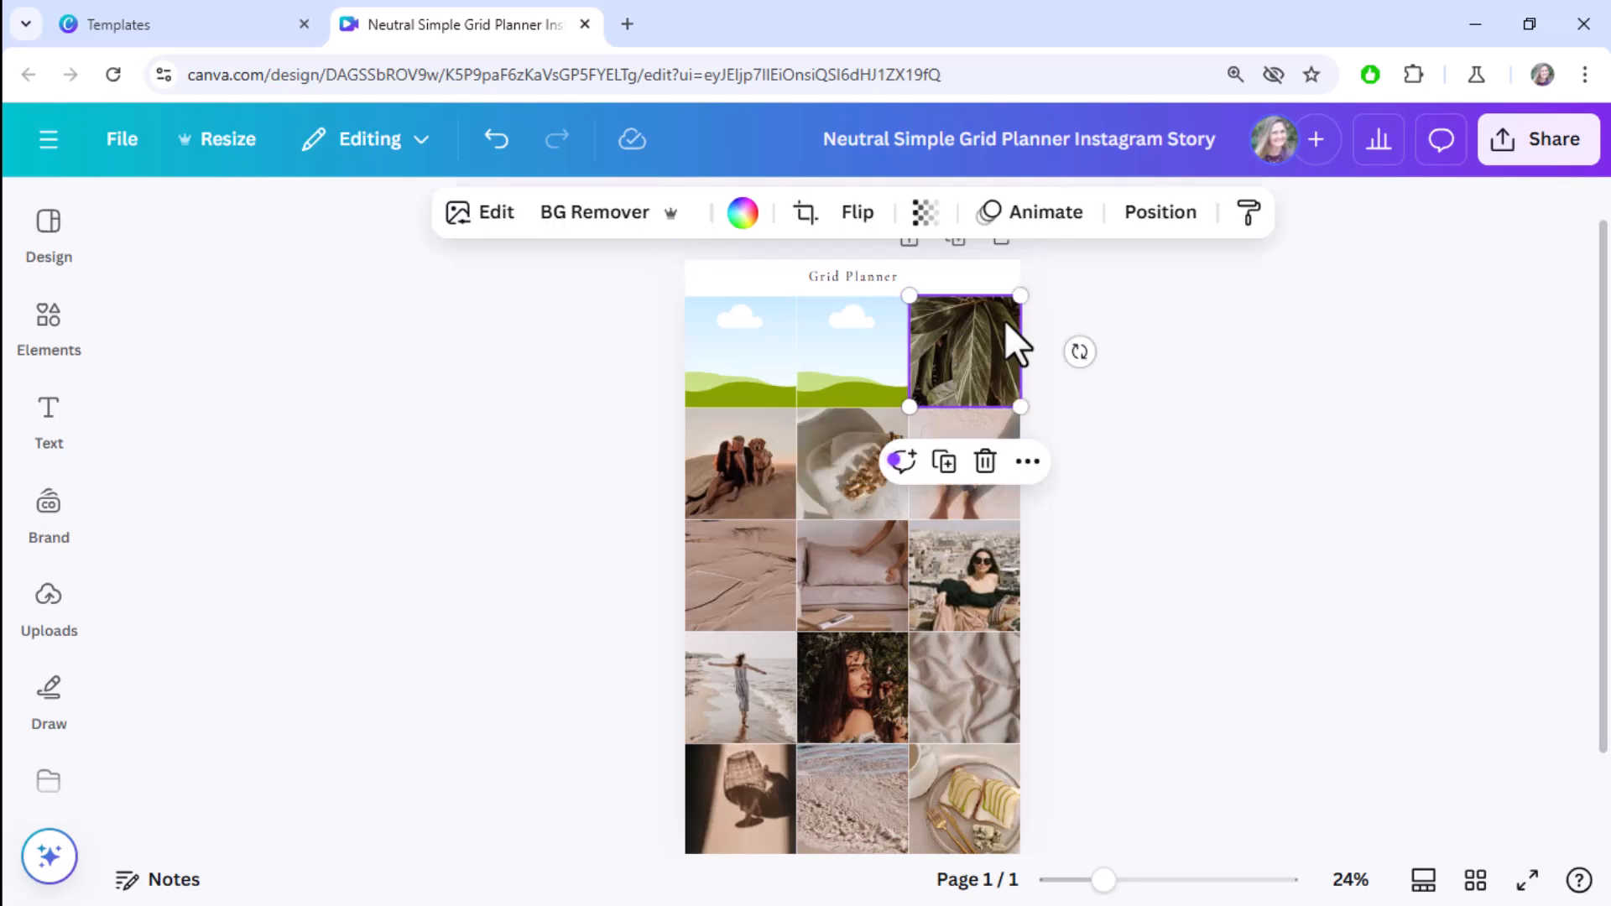
pyautogui.press('Delete')
# Clear the three photos from the grid's second row, keeping the empty frames
pyautogui.click(729, 483)
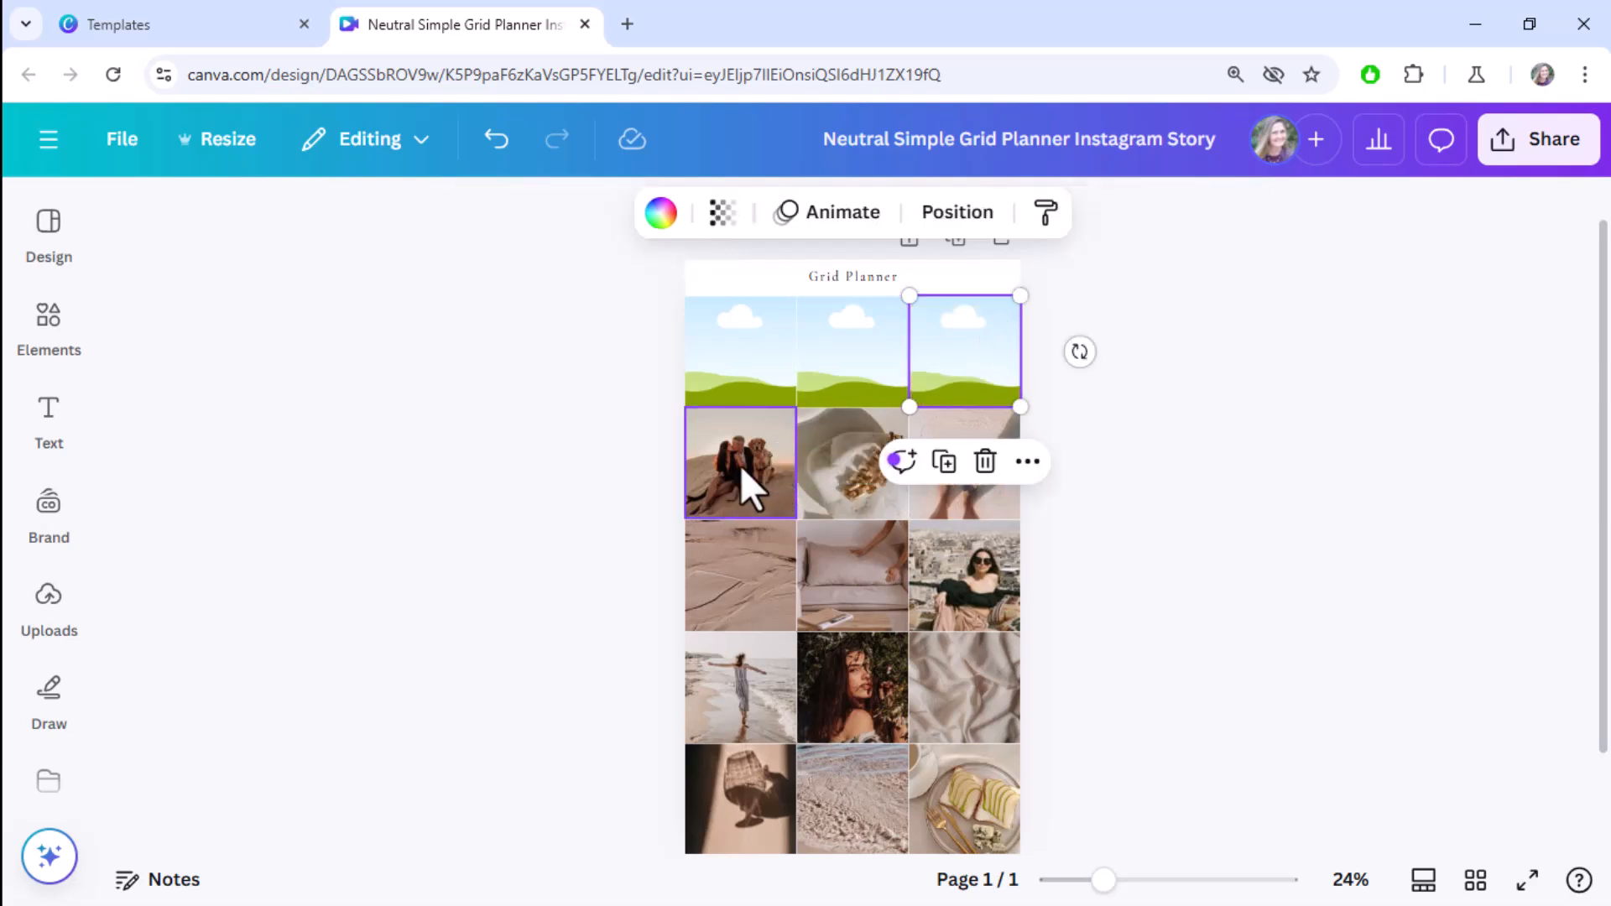
pyautogui.press('Delete')
pyautogui.click(836, 467)
pyautogui.press('Delete')
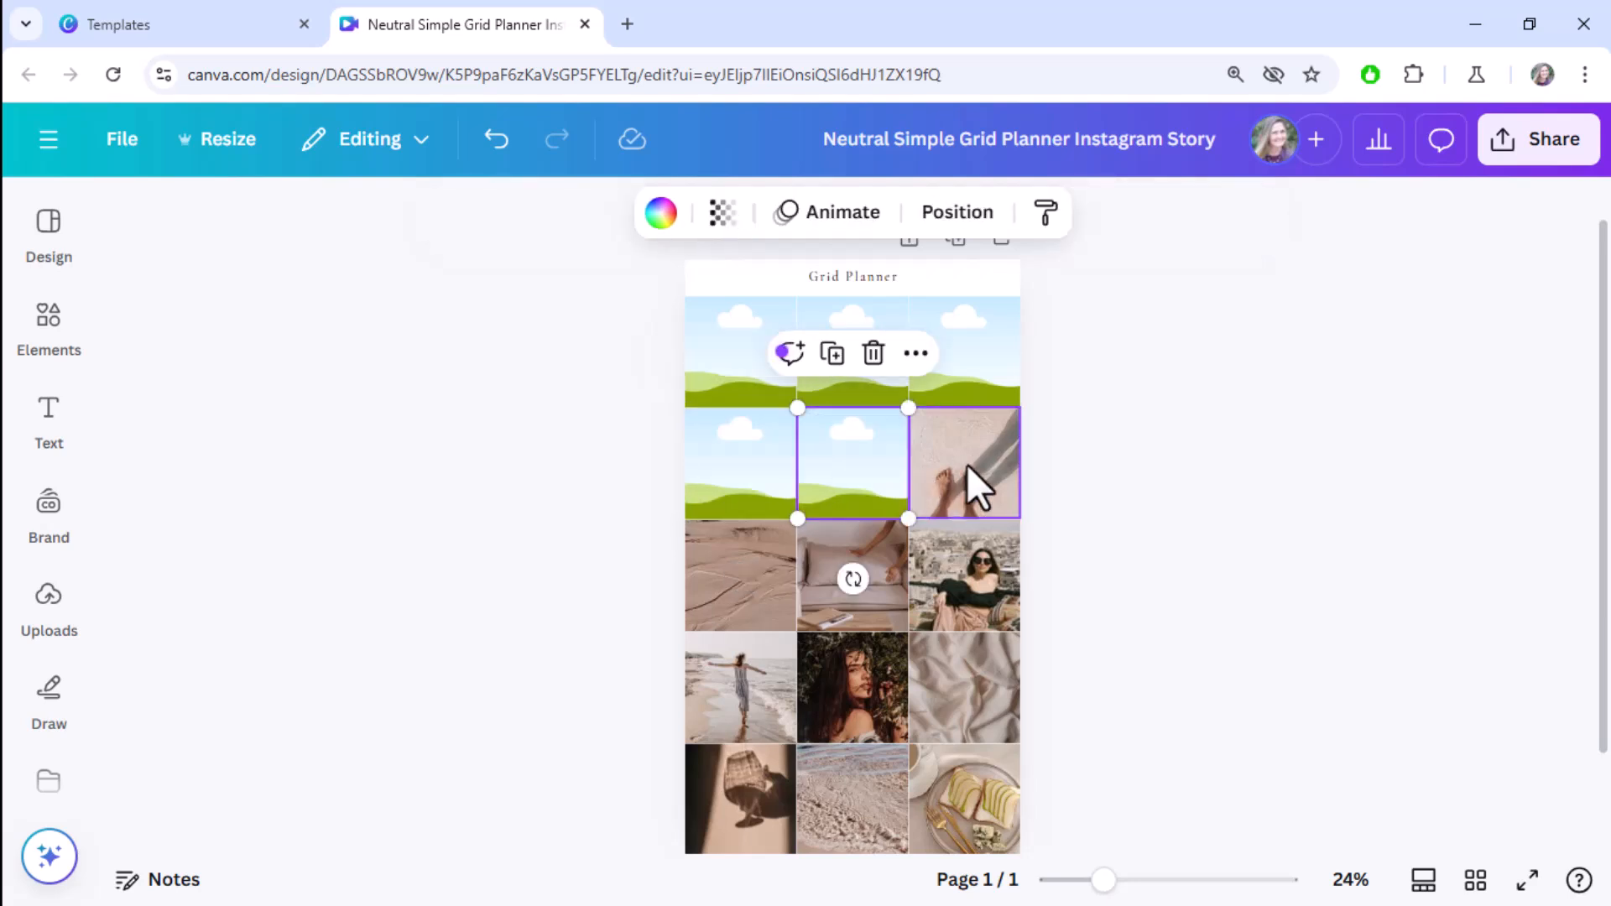
pyautogui.click(966, 467)
pyautogui.press('Delete')
# Clear the three photos from the grid's third row, keeping the empty frames
pyautogui.click(739, 562)
pyautogui.press('Delete')
pyautogui.click(844, 582)
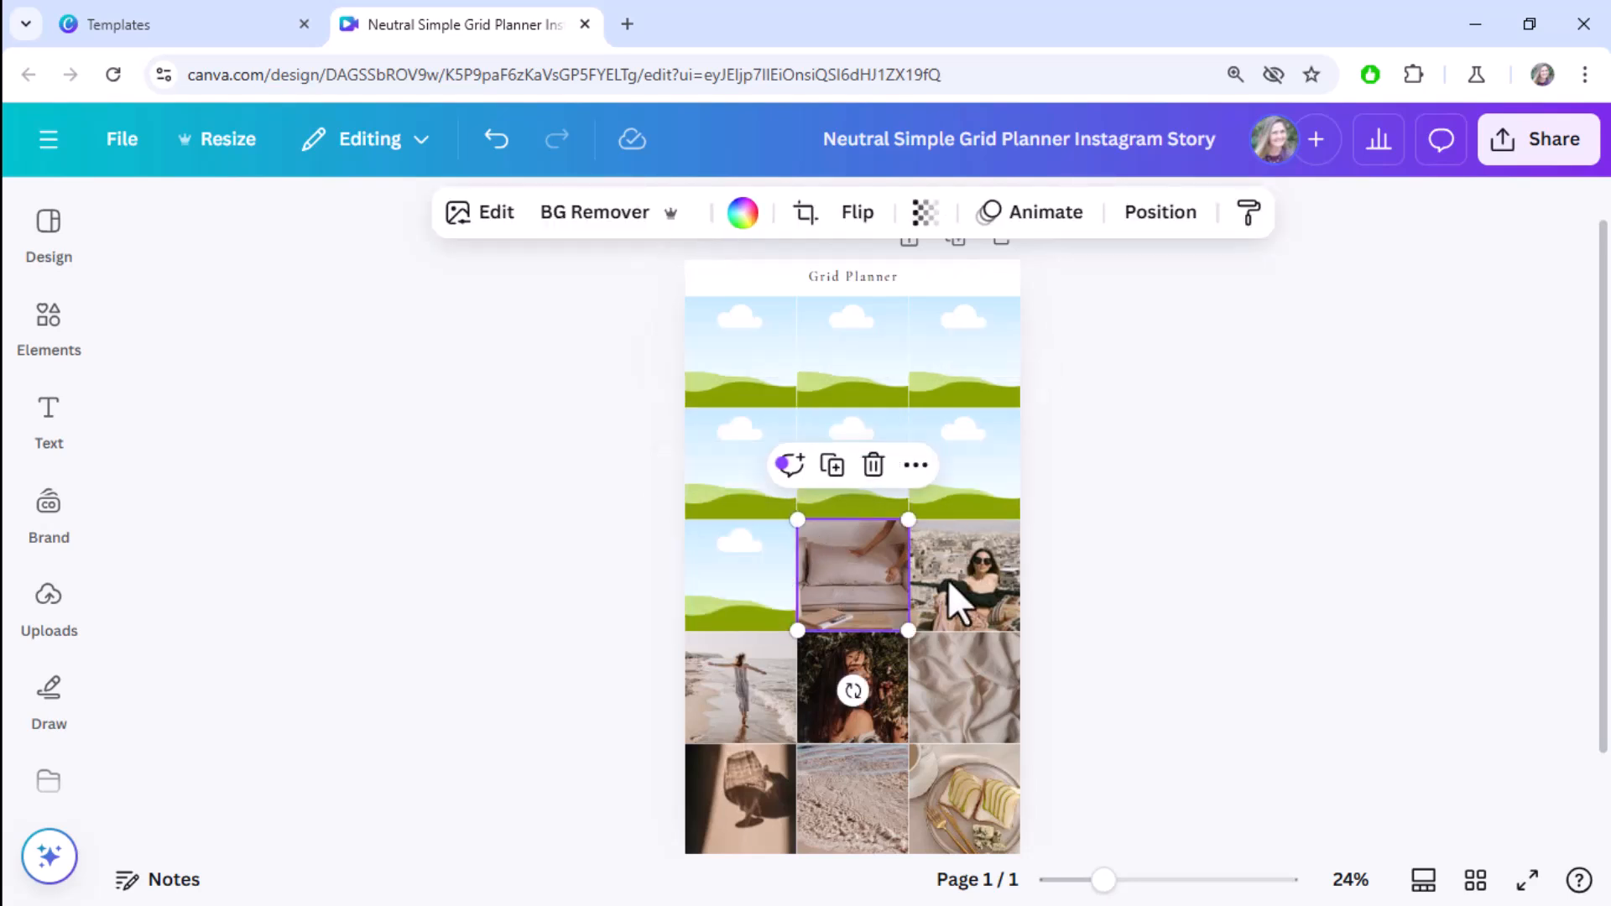
pyautogui.press('Delete')
pyautogui.click(973, 587)
pyautogui.press('Delete')
# Clear the three photos from the grid's fourth row, keeping the empty frames
pyautogui.click(732, 705)
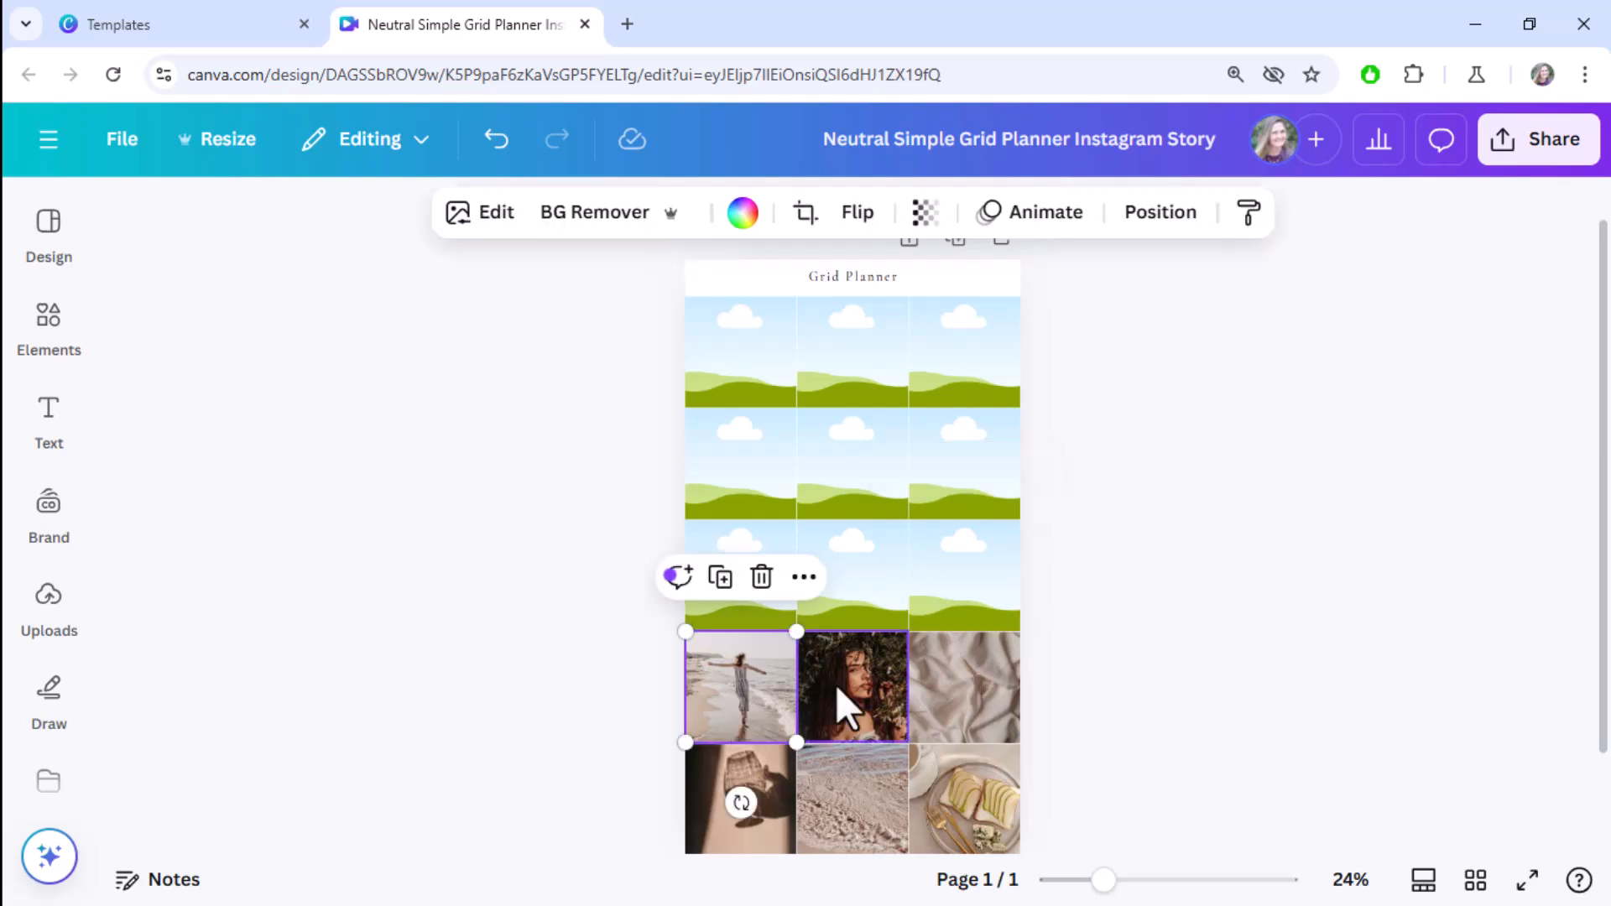
pyautogui.press('Delete')
pyautogui.click(848, 681)
pyautogui.press('Delete')
pyautogui.click(990, 682)
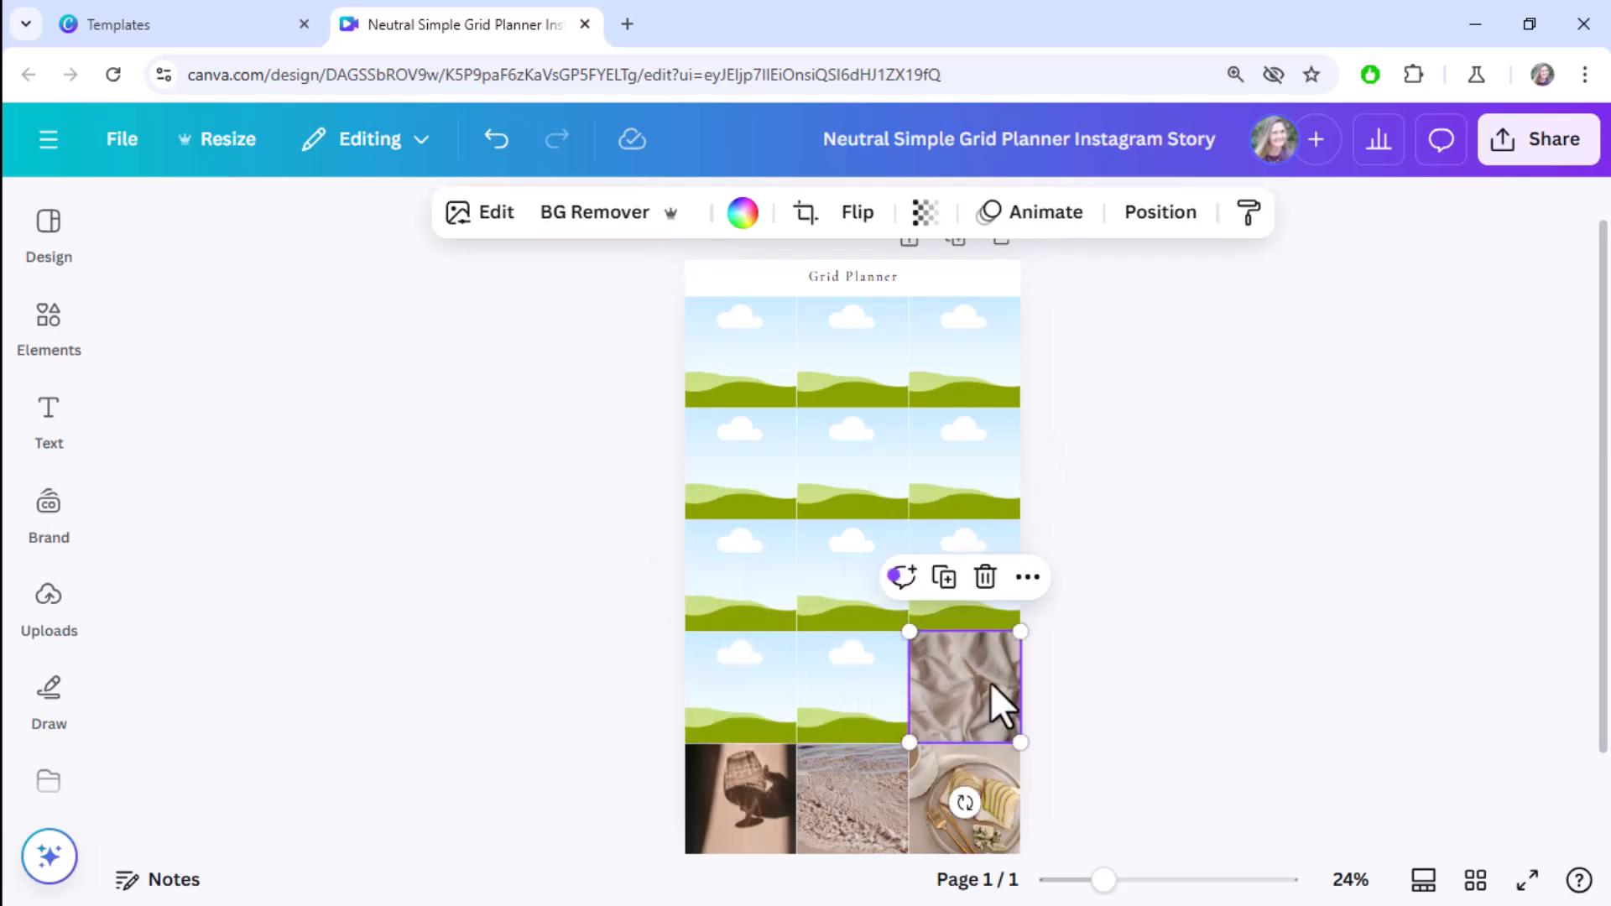
pyautogui.press('Delete')
# Clear the three photos from the grid's fifth row, keeping the empty frames, and deselect the last frame
pyautogui.click(752, 794)
pyautogui.press('Delete')
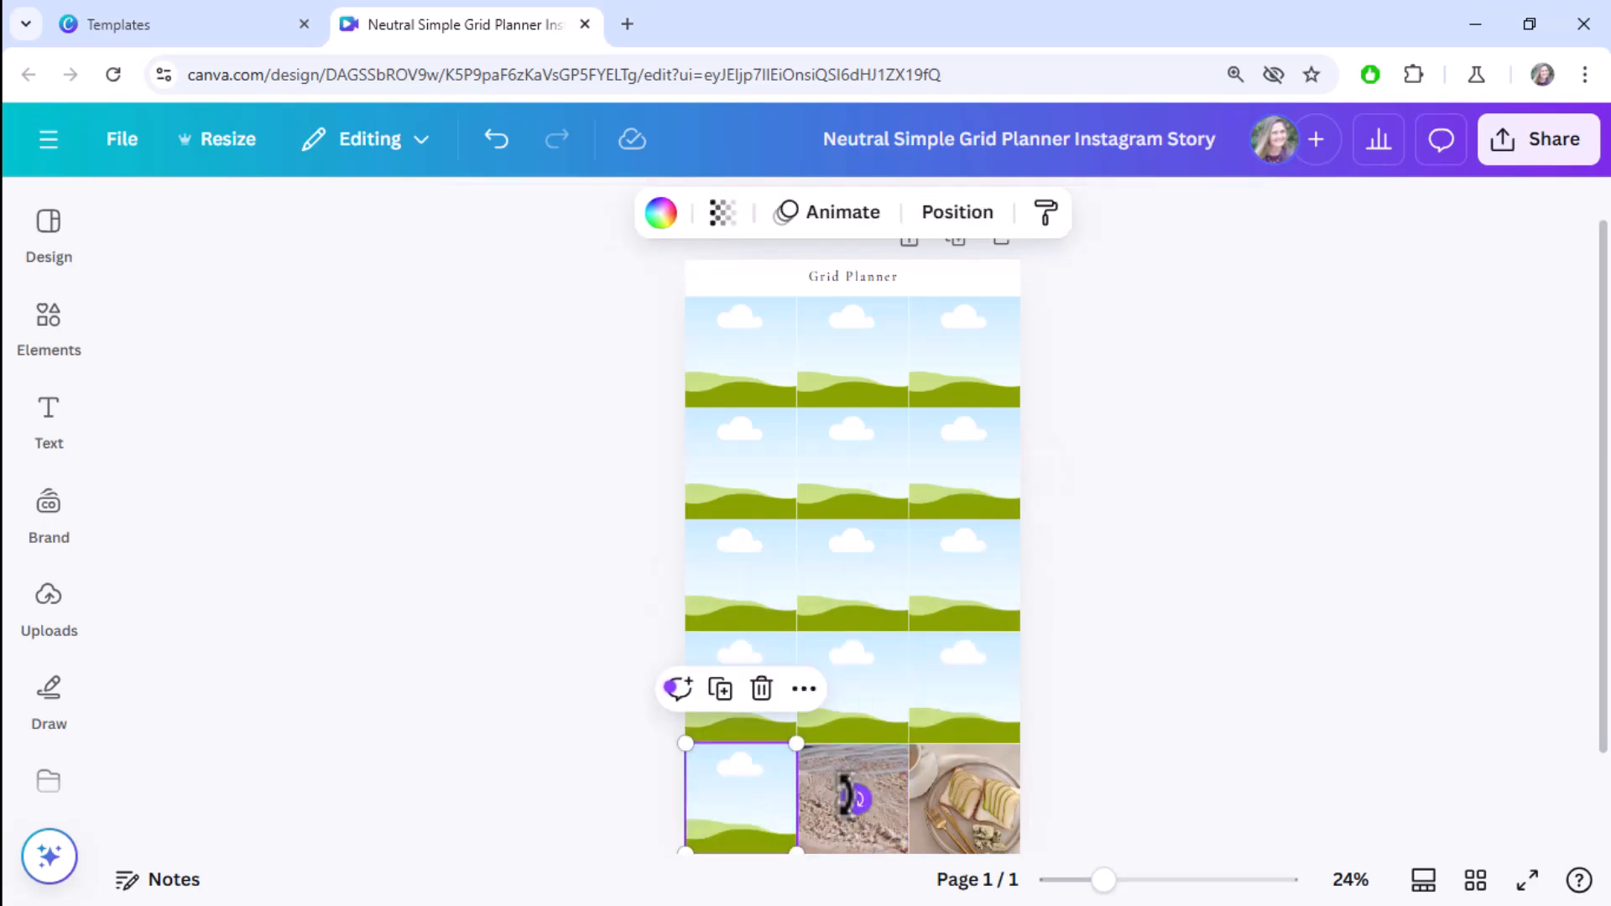
pyautogui.click(833, 763)
pyautogui.press('Delete')
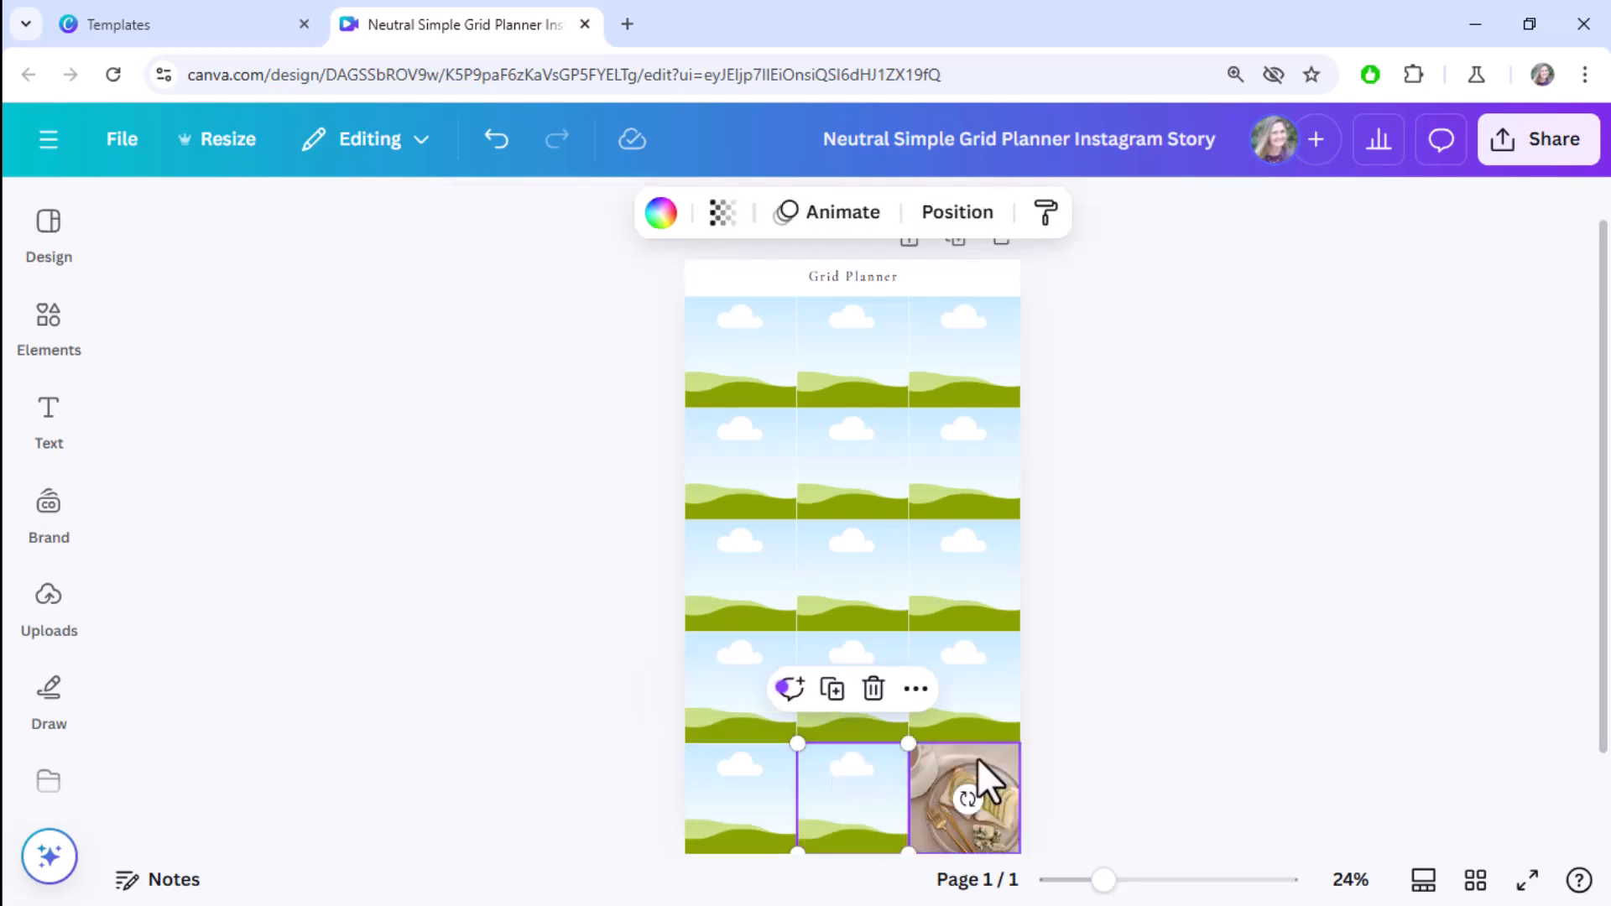
pyautogui.click(979, 758)
pyautogui.press('Delete')
pyautogui.scroll(-2, 1208, 682)
pyautogui.scroll(2, 1208, 682)
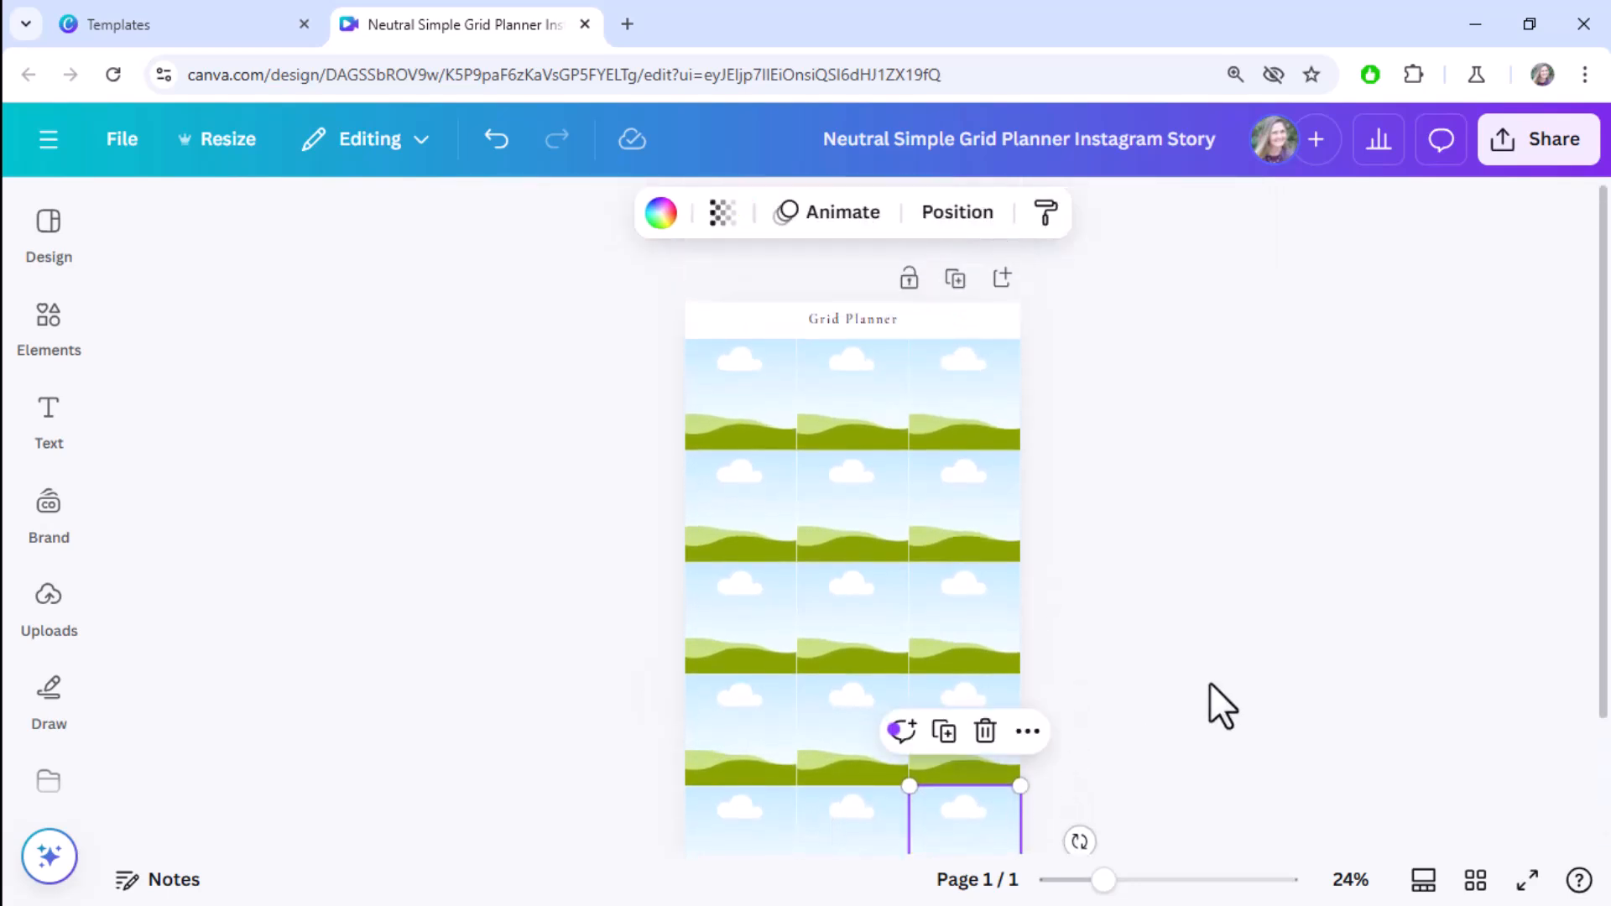
pyautogui.click(1143, 529)
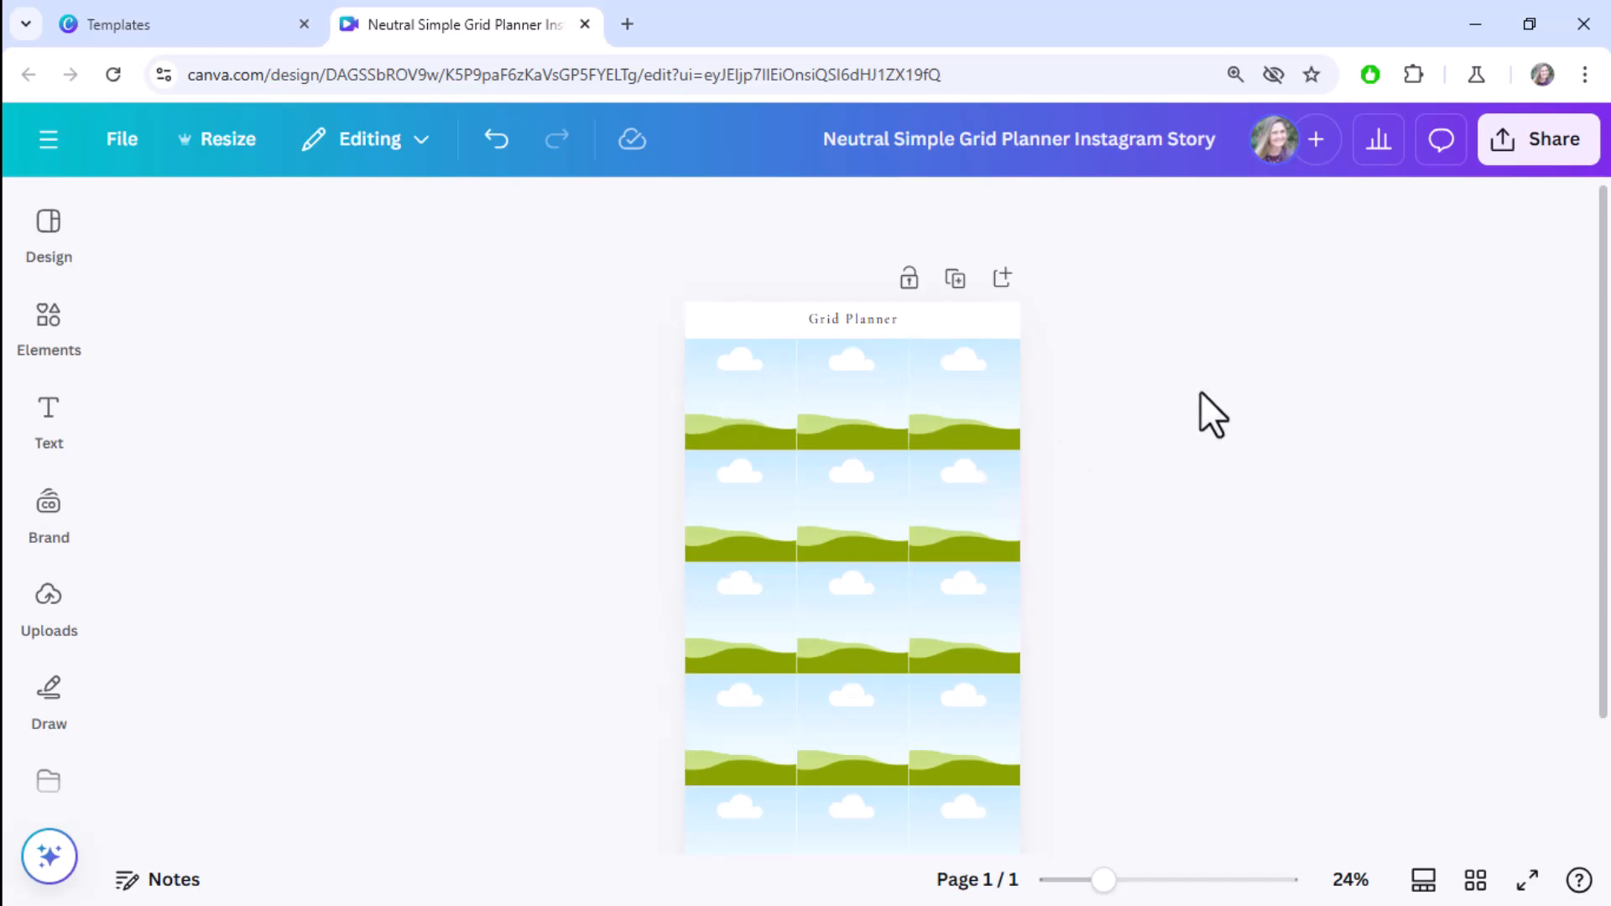
# Duplicate the emptied grid planner page and look over both pages
pyautogui.click(953, 279)
pyautogui.scroll(8, 1296, 500)
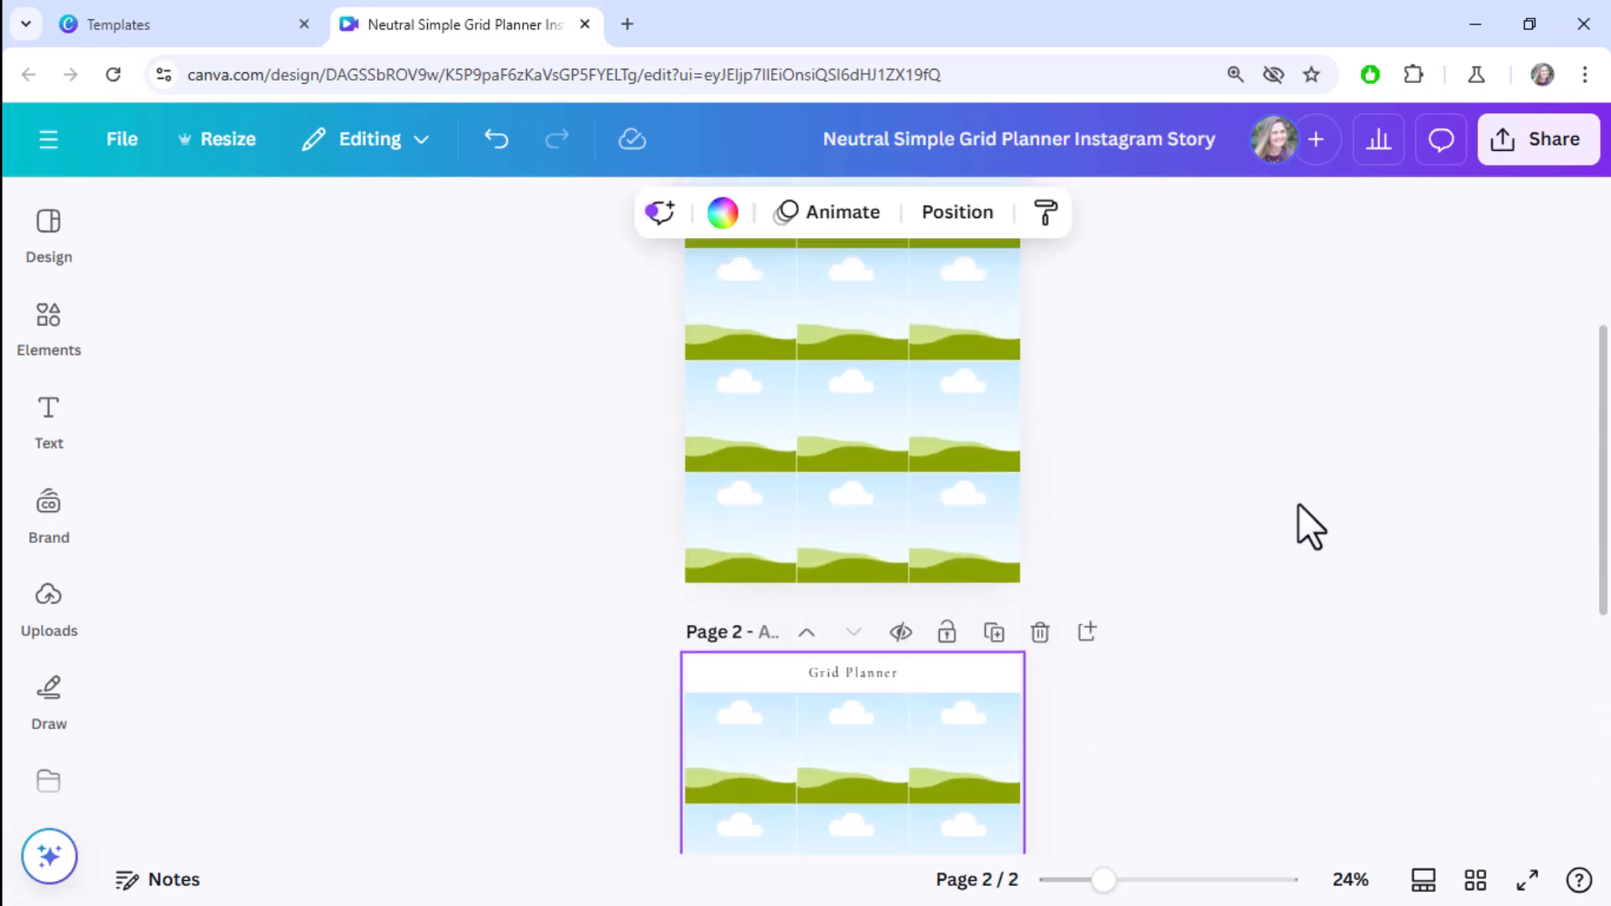
pyautogui.scroll(-10, 1251, 612)
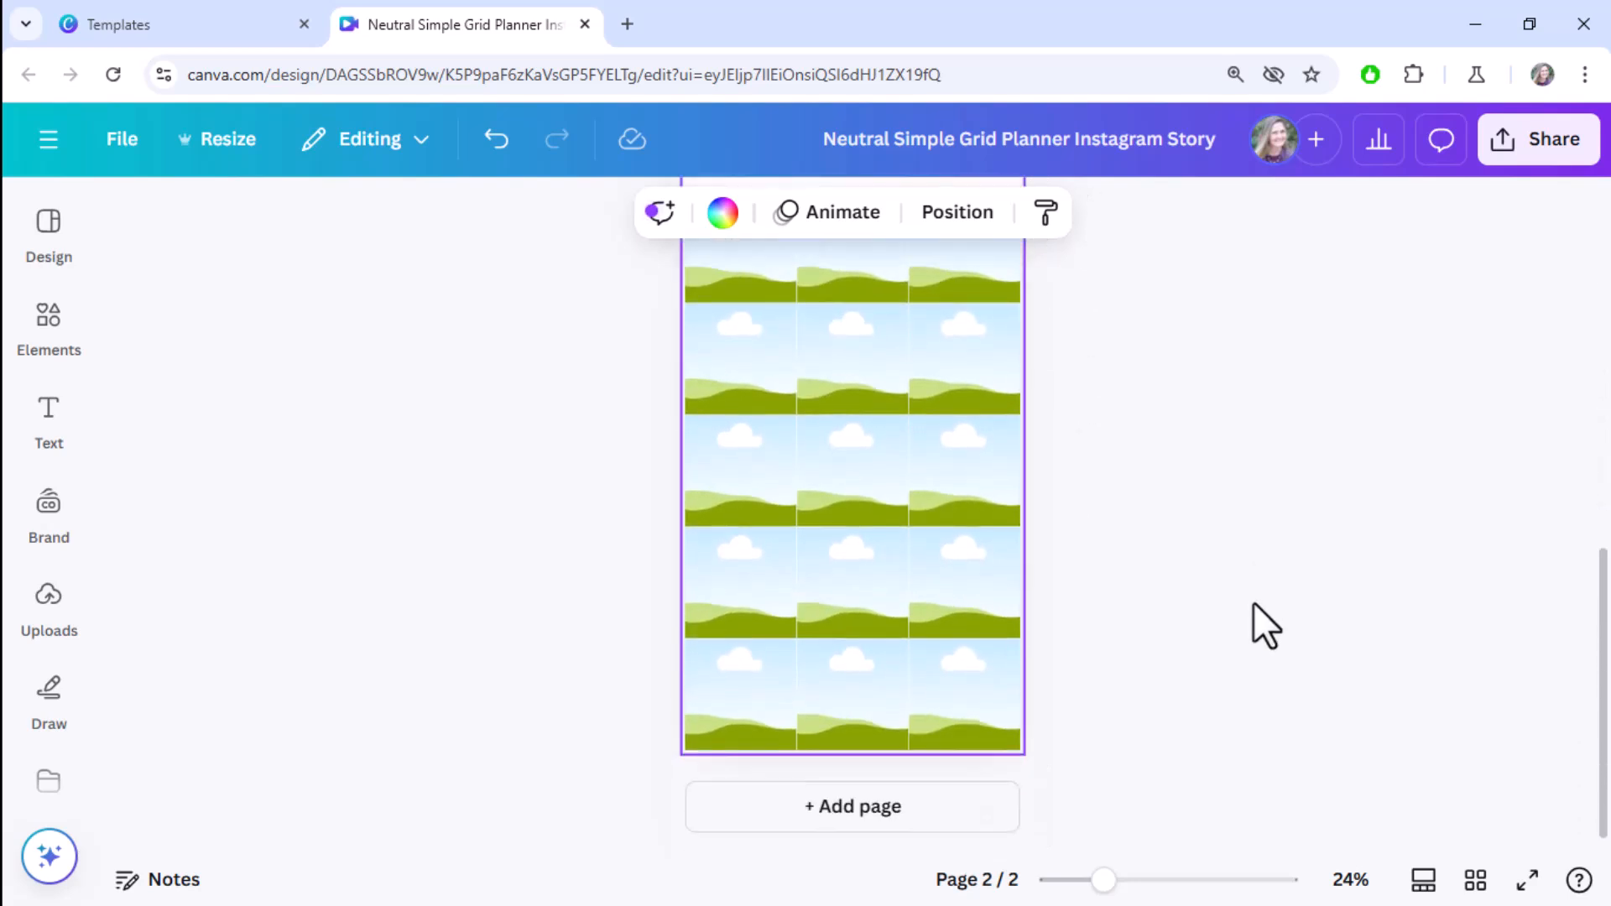
pyautogui.scroll(5, 1252, 601)
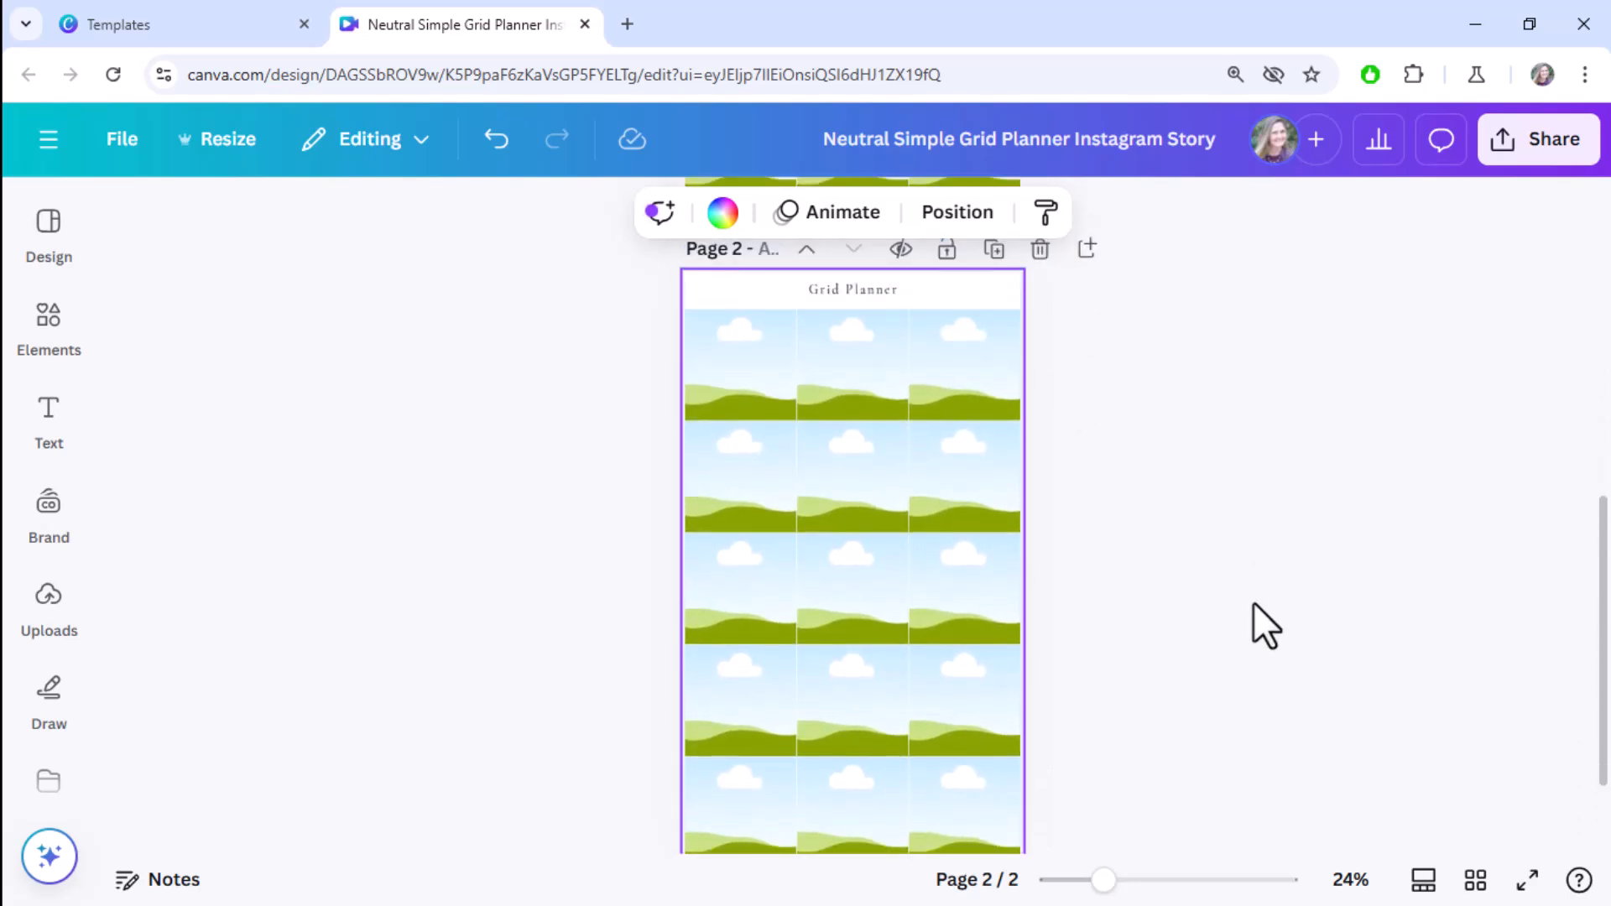
pyautogui.scroll(3, 1176, 520)
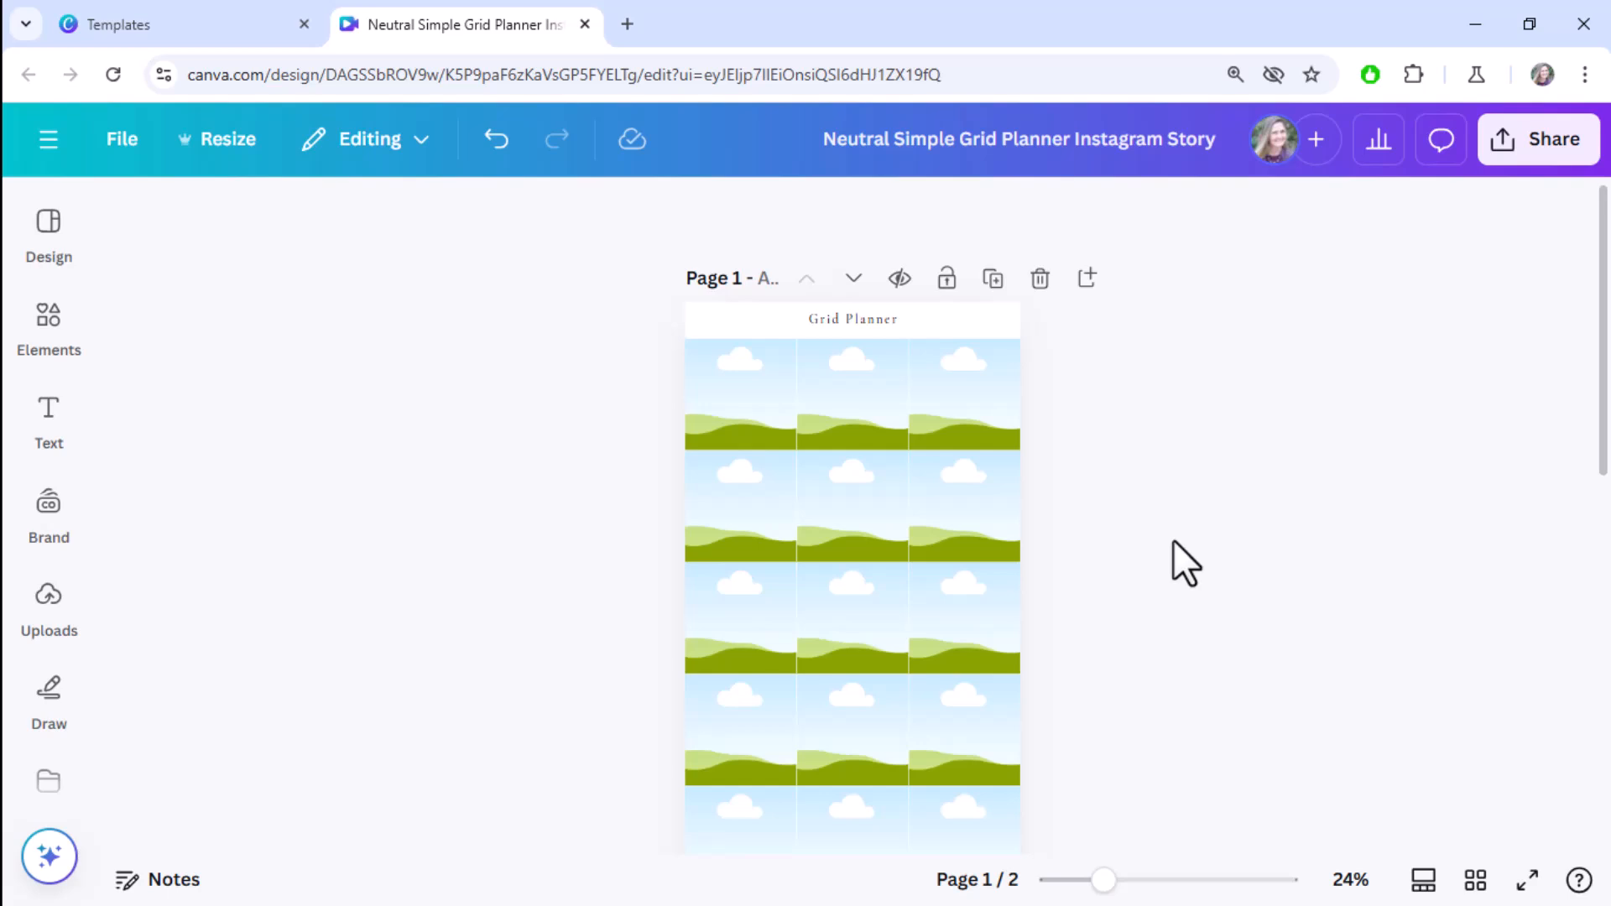
# Place the uploaded white flower photo in page 1's first top-row frame and the cloudy blue sky photo in the second
pyautogui.click(42, 603)
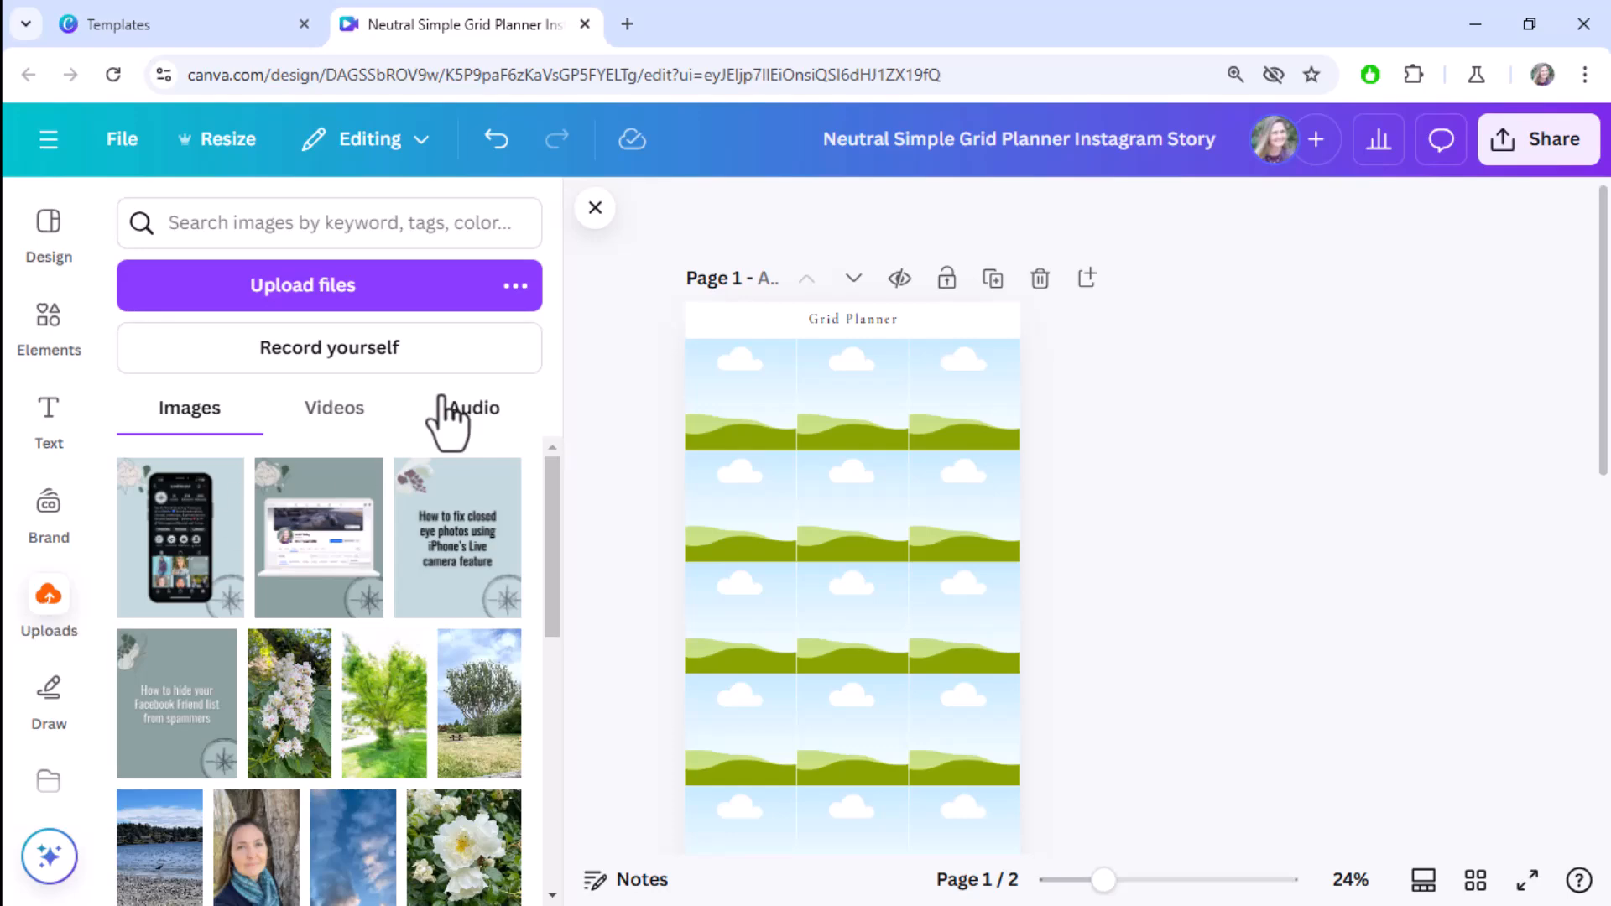
pyautogui.scroll(-4, 422, 726)
pyautogui.scroll(-3, 382, 770)
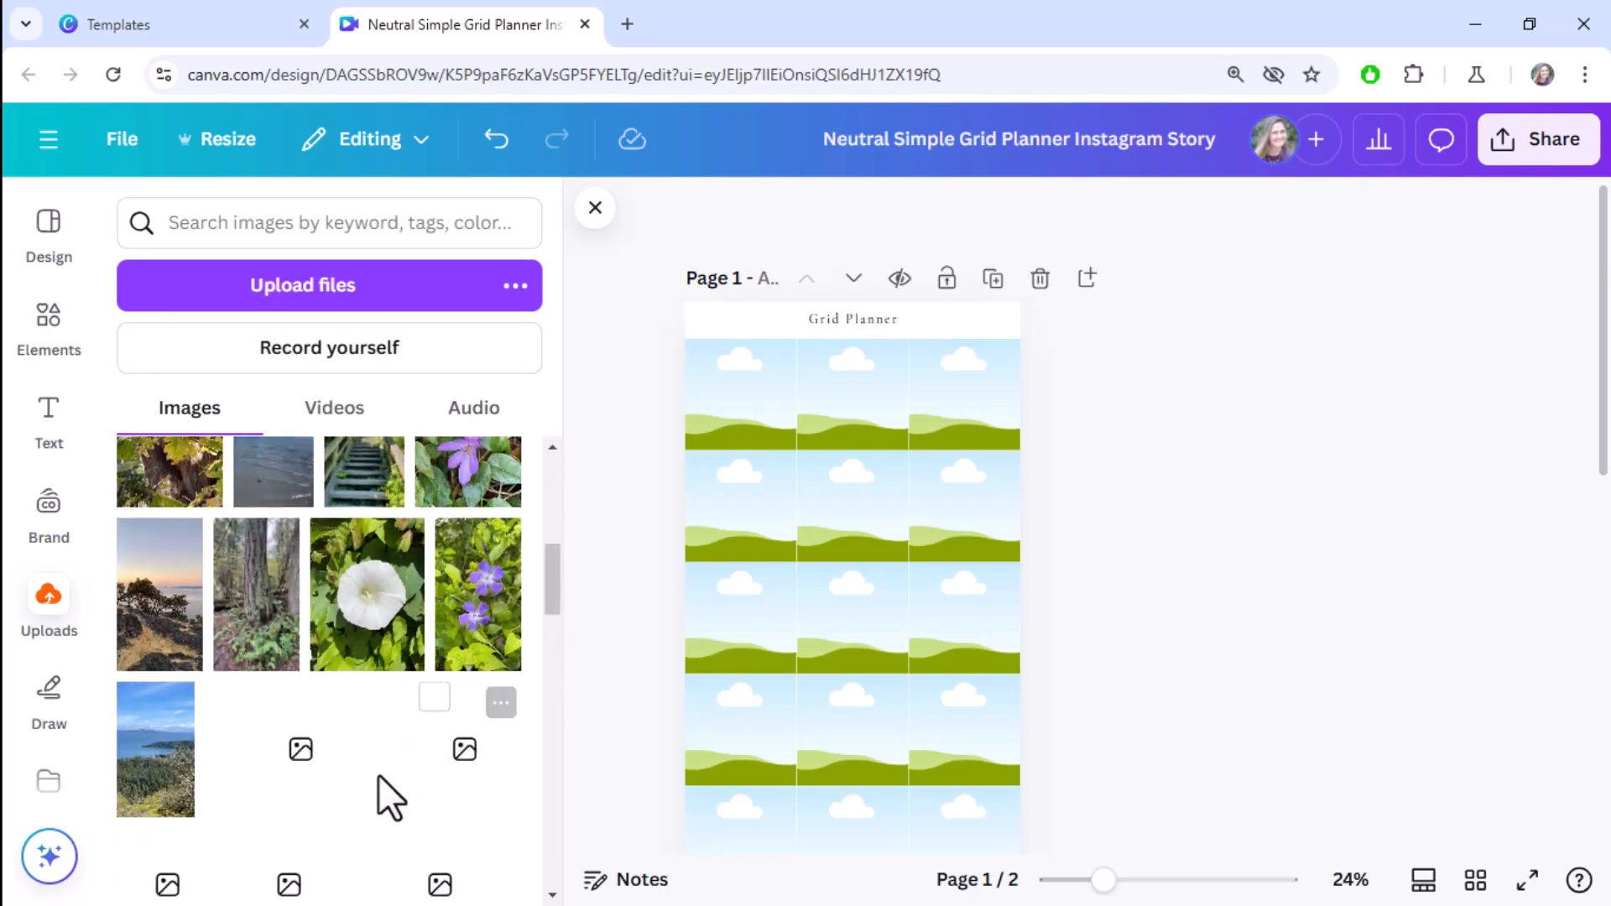
pyautogui.scroll(6, 373, 774)
pyautogui.scroll(2, 369, 776)
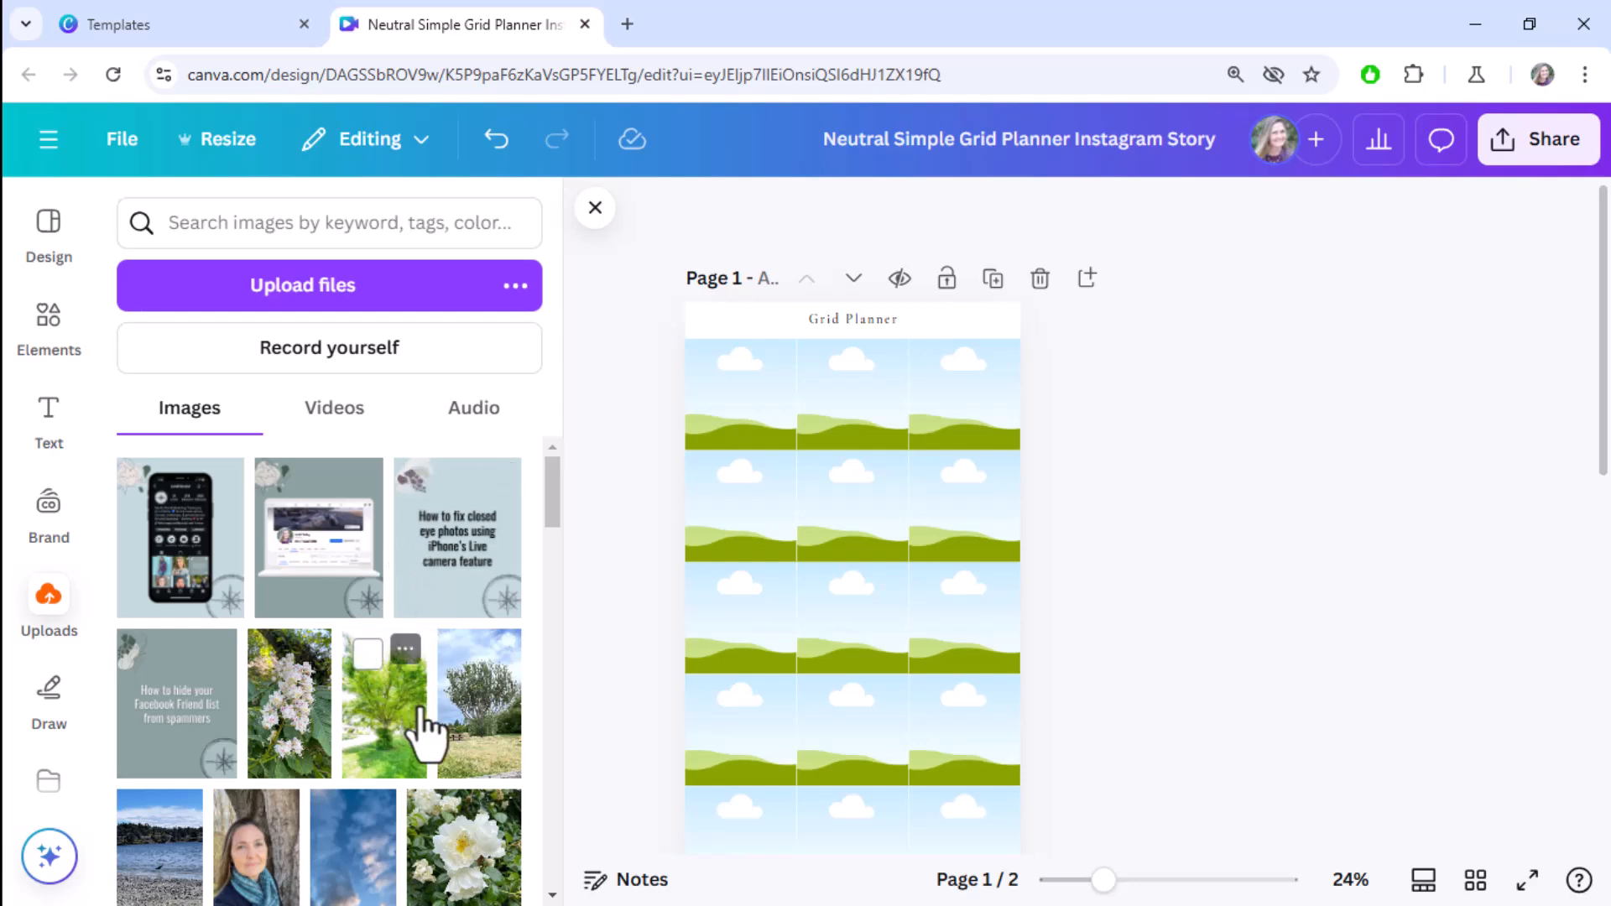
pyautogui.scroll(-1, 453, 780)
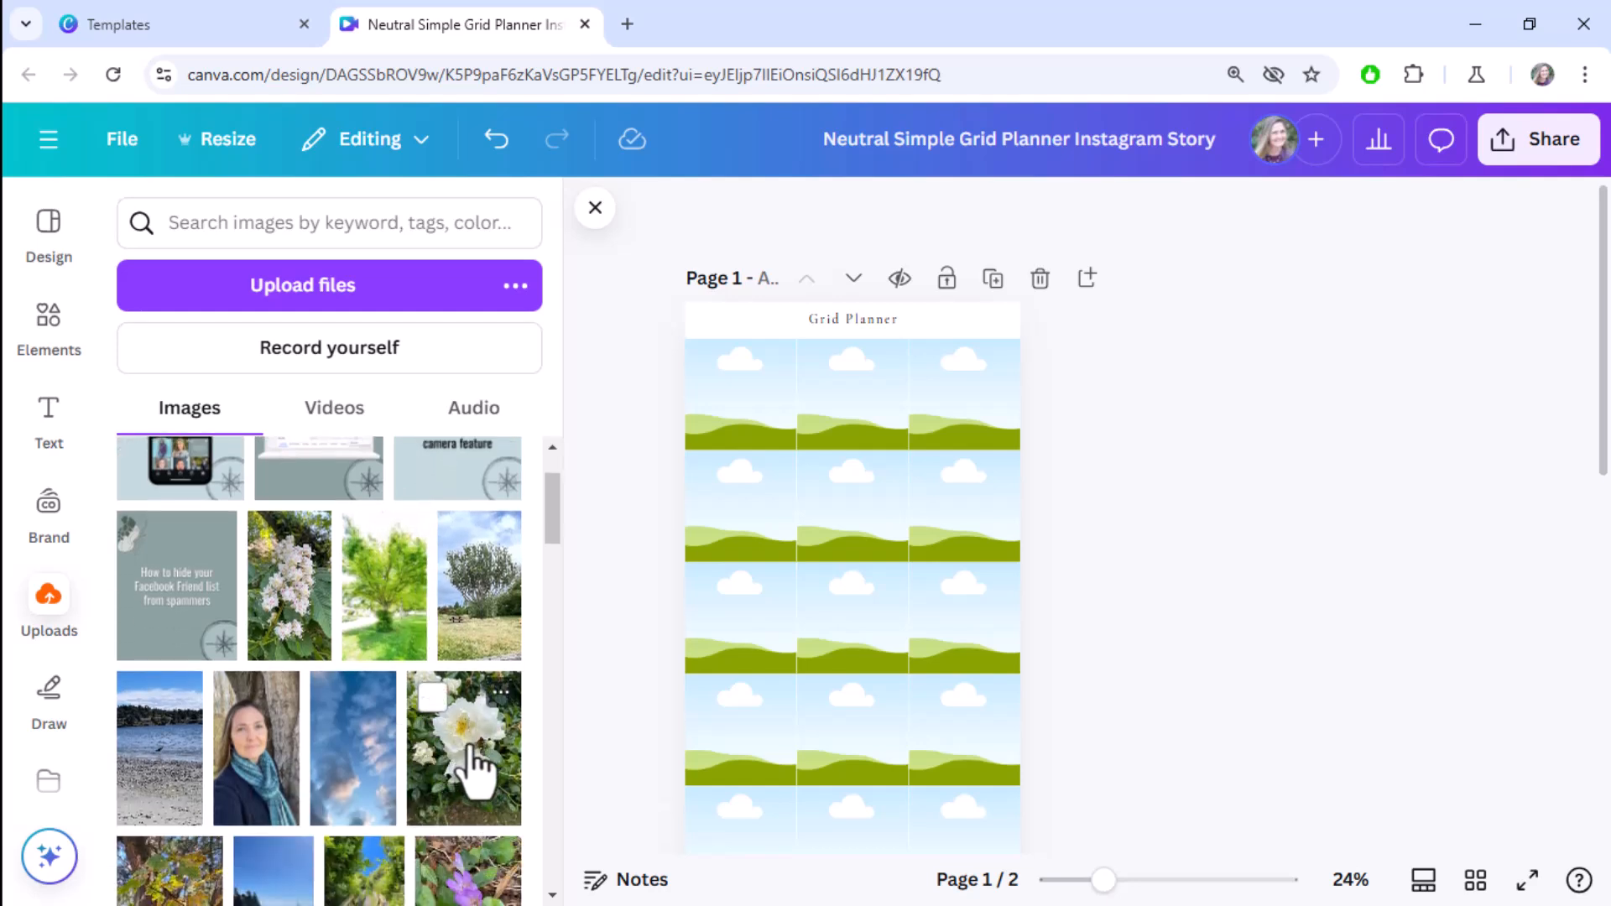
pyautogui.moveTo(469, 763); pyautogui.dragTo(735, 423)
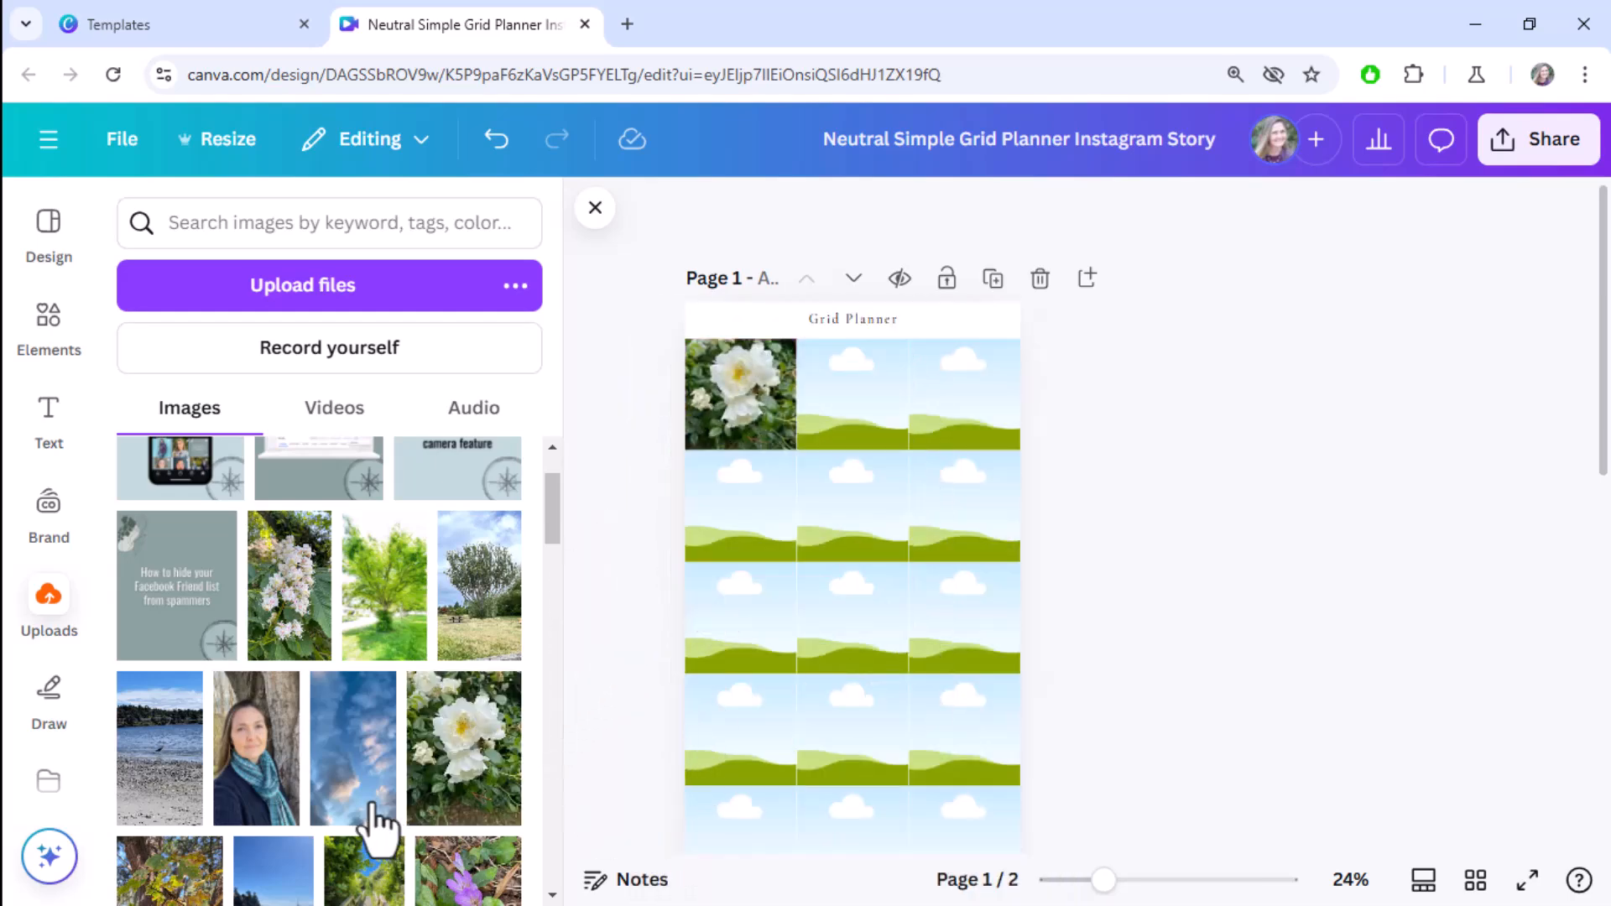
pyautogui.moveTo(394, 793); pyautogui.dragTo(823, 451)
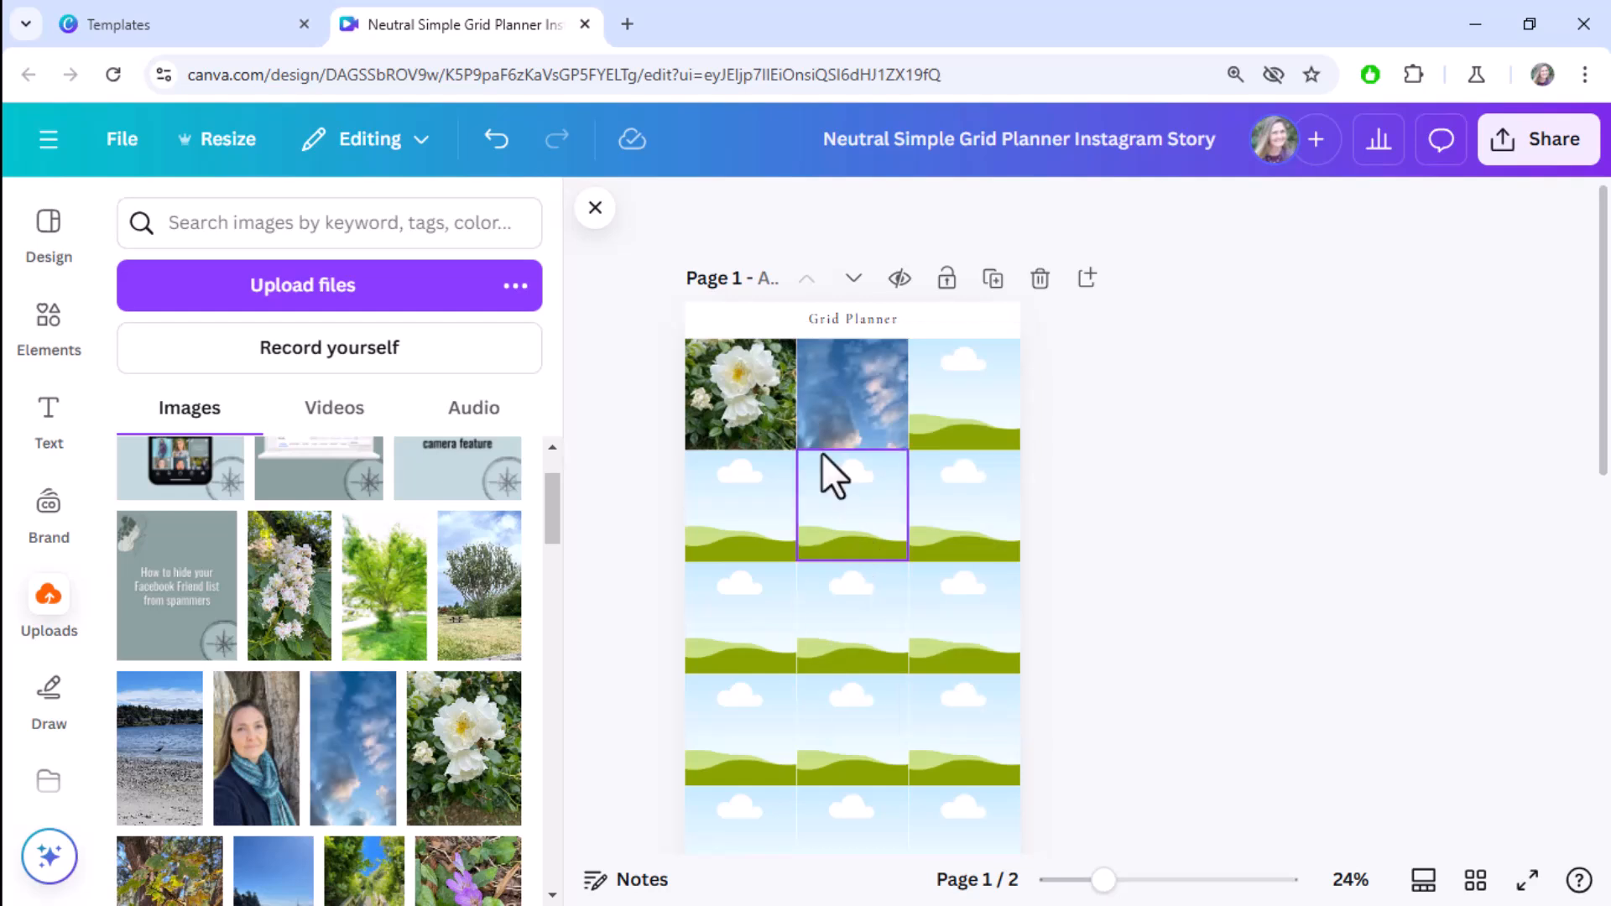
# Crop the white flower photo in the first top-row frame, enlarging it slightly and repositioning it so the bloom is centred
pyautogui.doubleClick(742, 392)
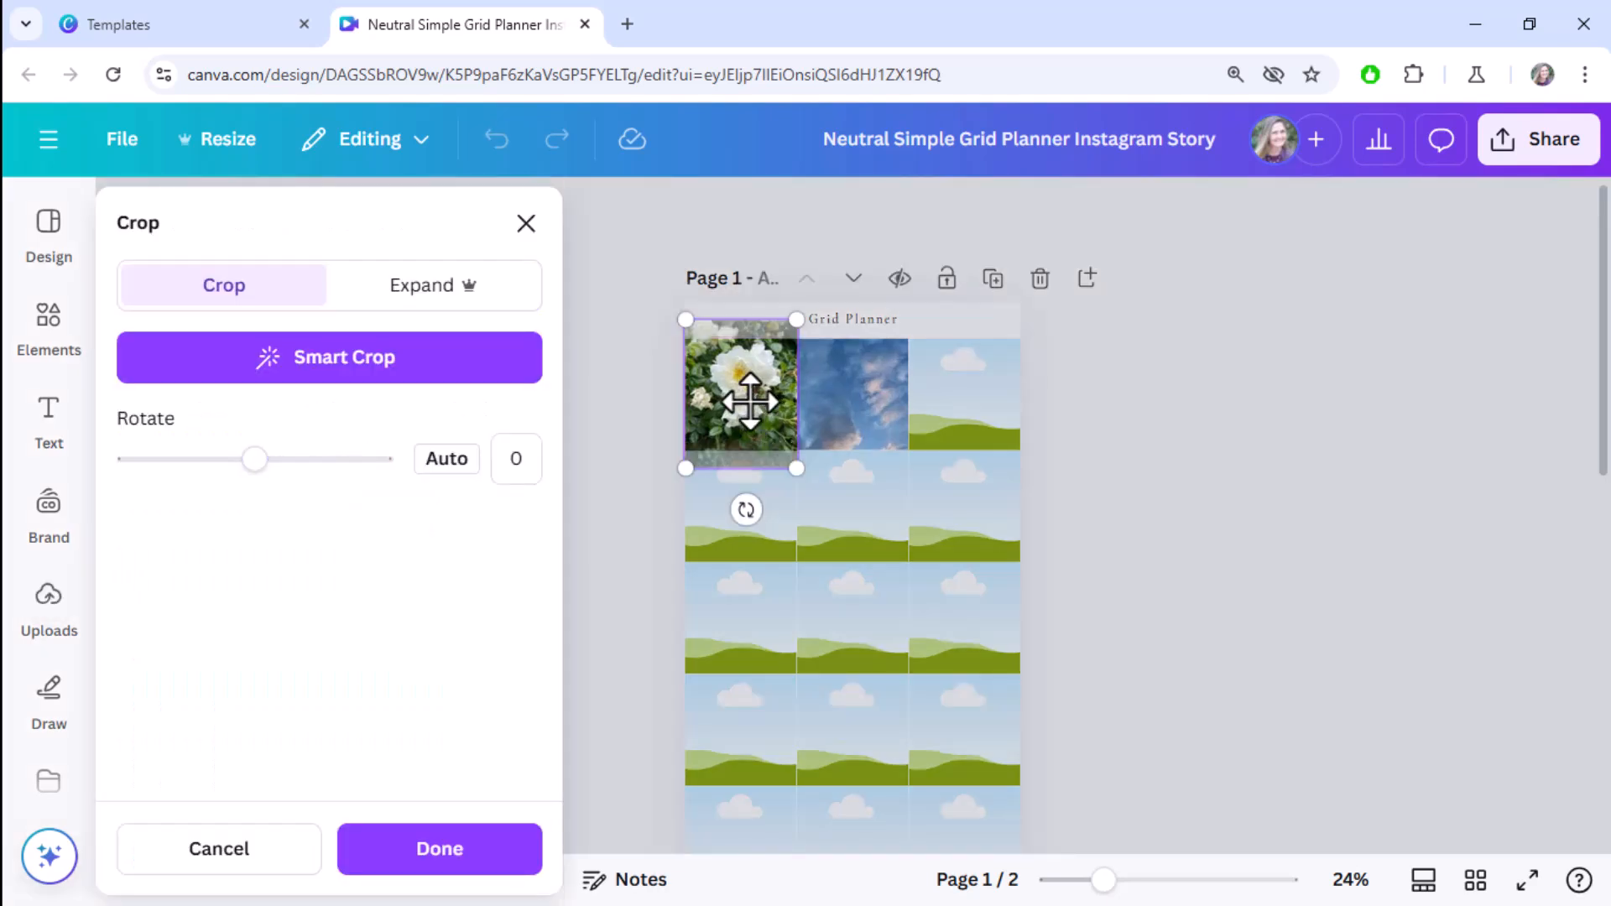
pyautogui.moveTo(748, 406)
pyautogui.mouseDown()
pyautogui.moveTo(748, 424)
pyautogui.moveTo(747, 407)
pyautogui.mouseUp()
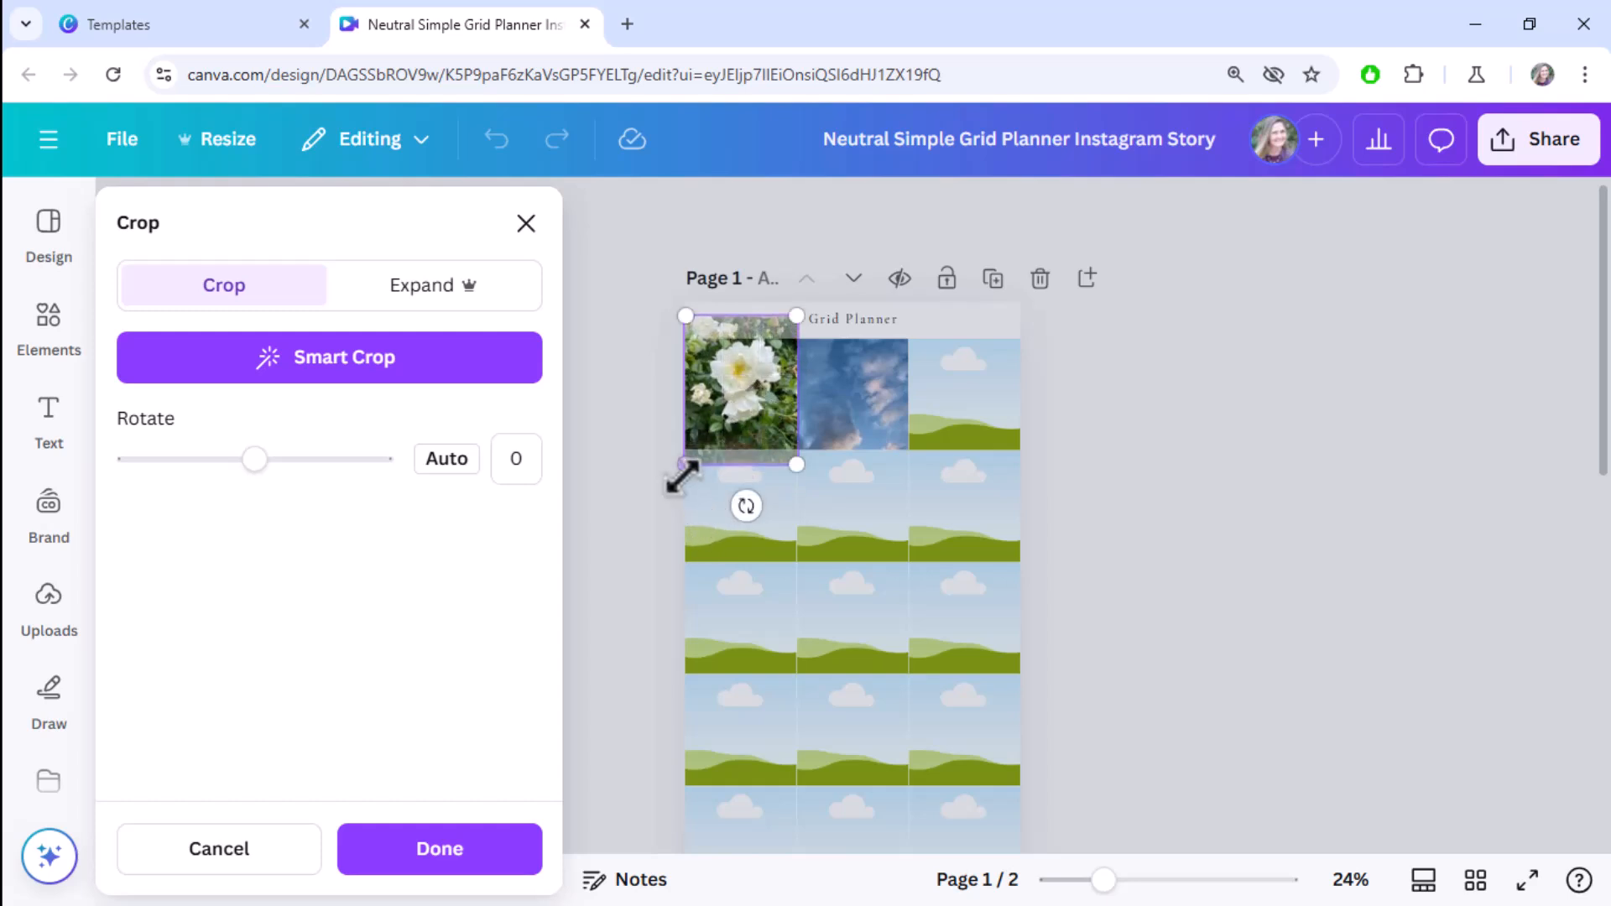
pyautogui.moveTo(684, 470)
pyautogui.mouseDown()
pyautogui.moveTo(651, 504)
pyautogui.moveTo(669, 483)
pyautogui.mouseUp()
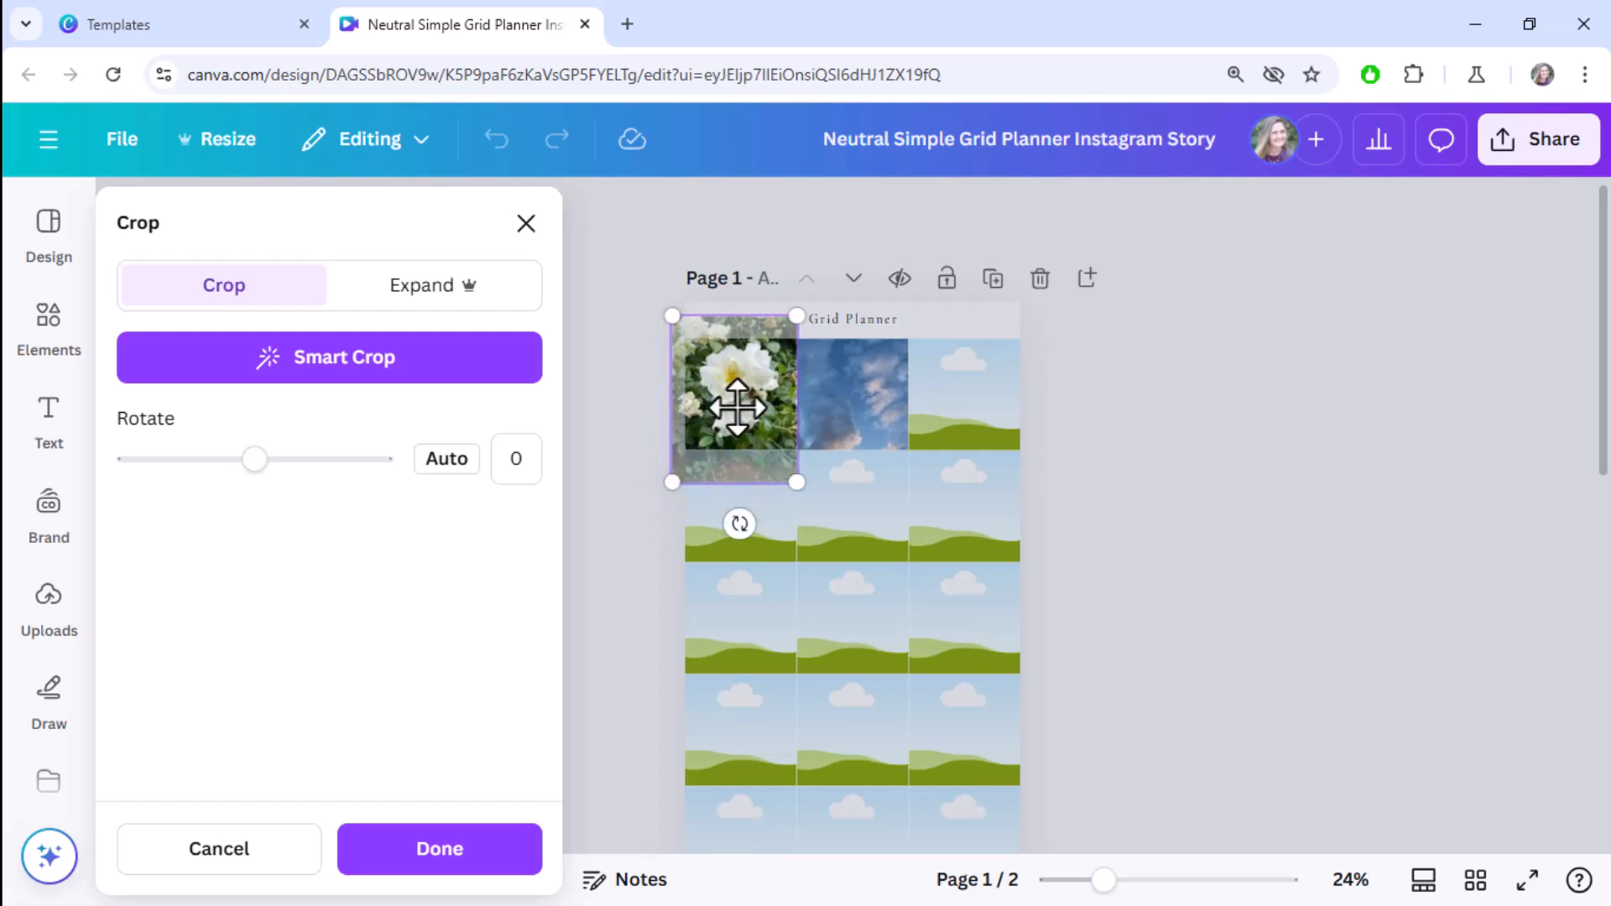
pyautogui.moveTo(739, 418); pyautogui.dragTo(738, 420)
pyautogui.click(438, 852)
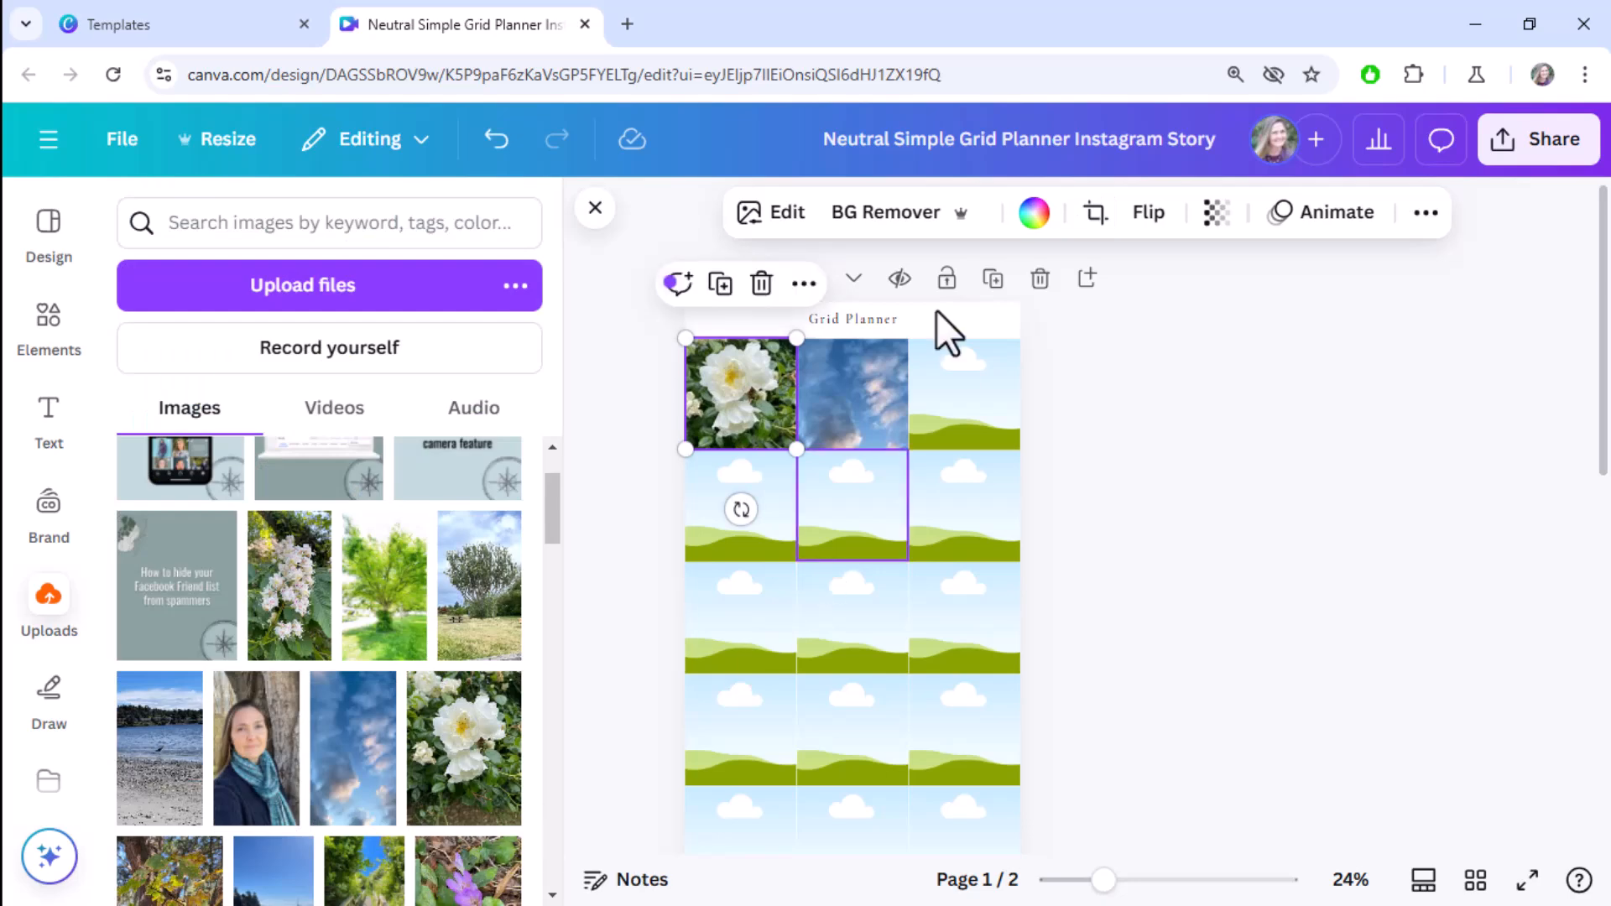
# Shift the cloudy sky photo upward within the second top-row frame and apply the crop
pyautogui.doubleClick(848, 380)
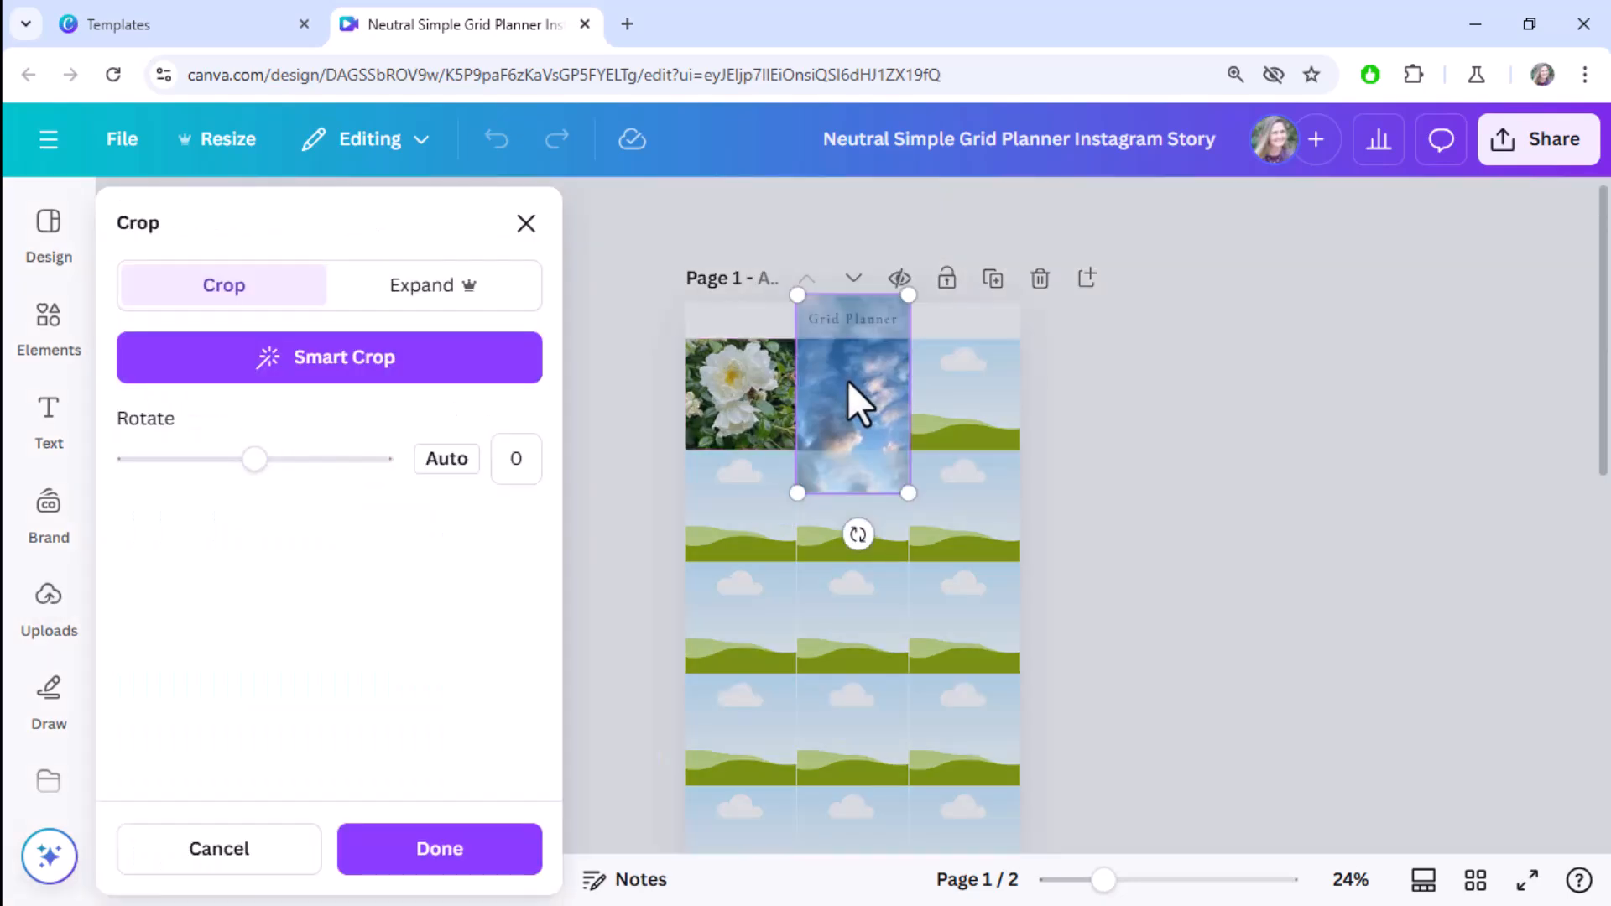
pyautogui.moveTo(884, 416); pyautogui.dragTo(884, 379)
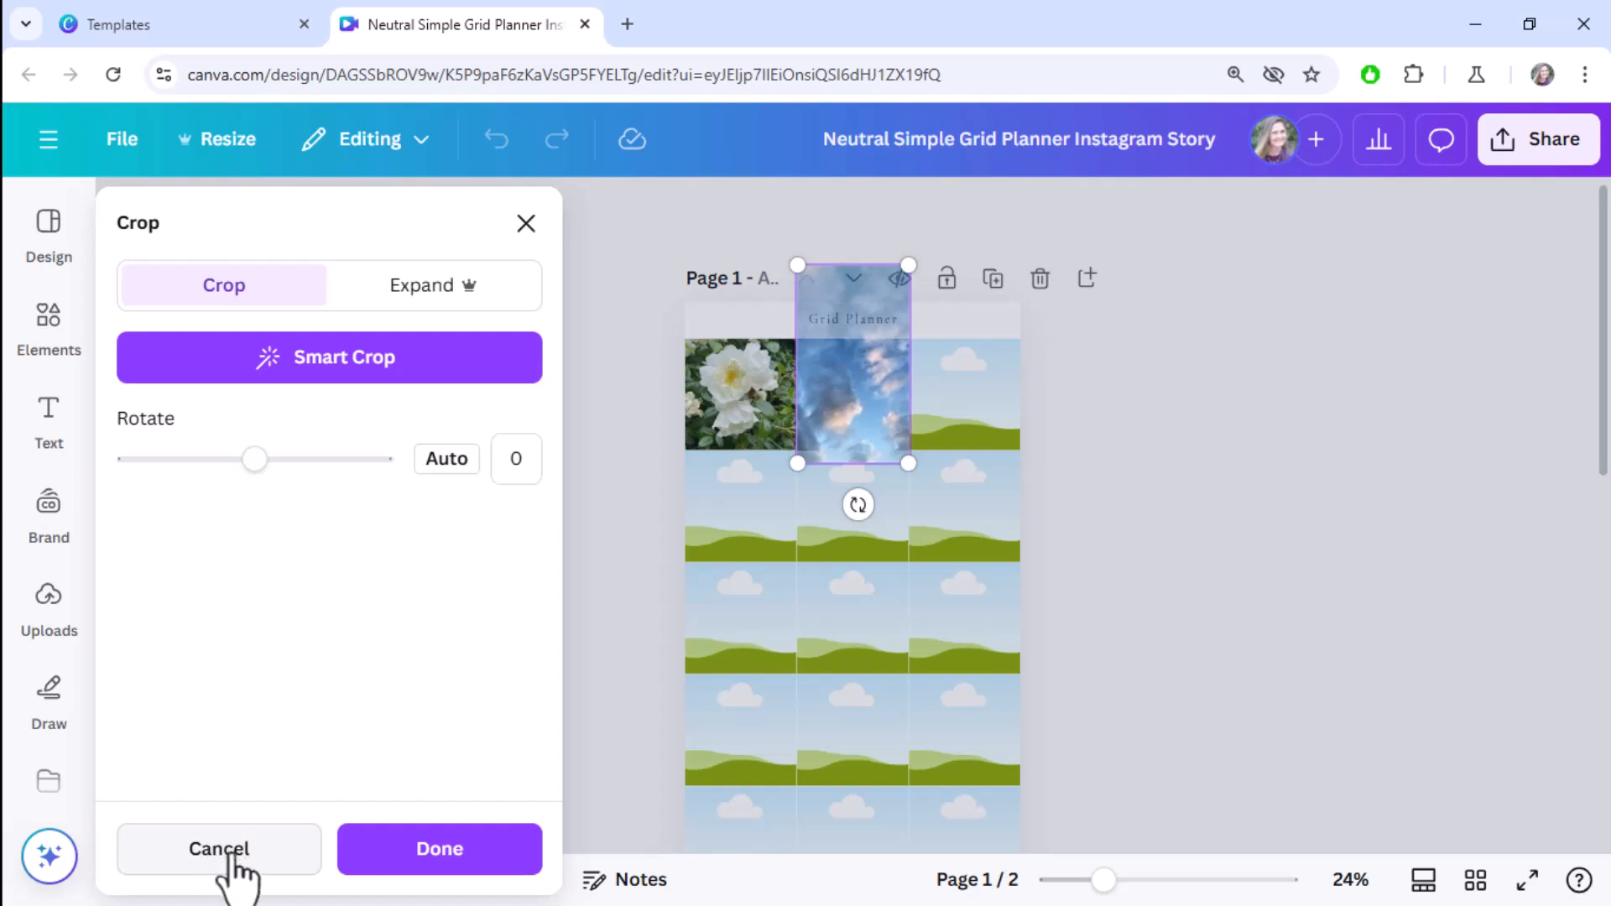
pyautogui.click(493, 863)
# Place the uploaded portrait with the teal scarf in the third top-row frame and shift it down slightly within its crop
pyautogui.moveTo(296, 779); pyautogui.dragTo(974, 410)
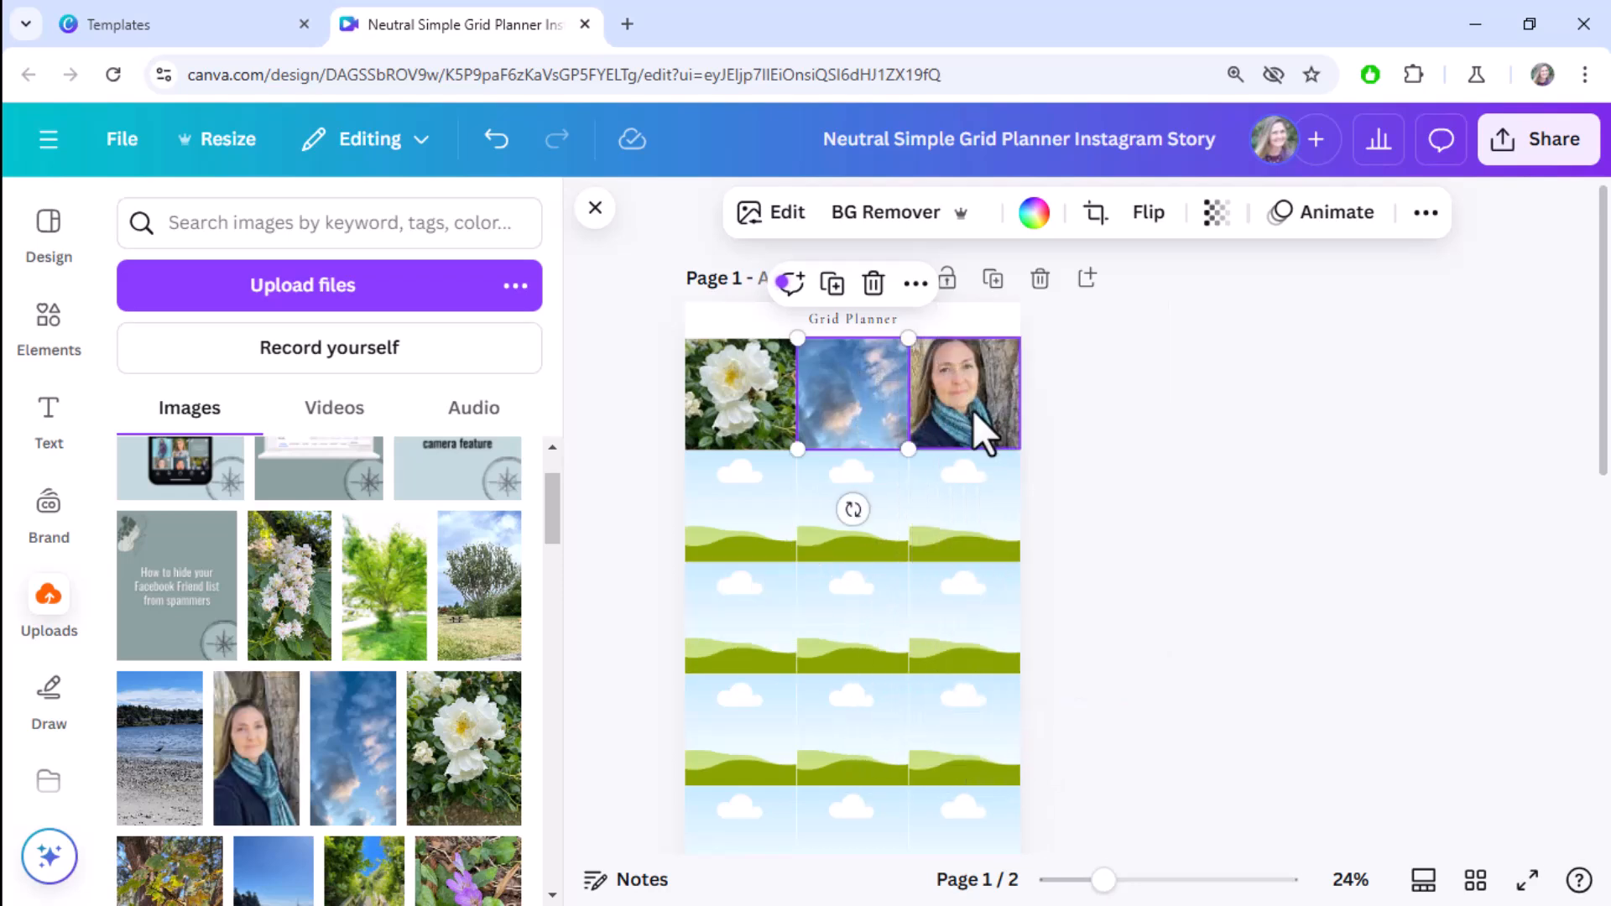
pyautogui.click(1124, 389)
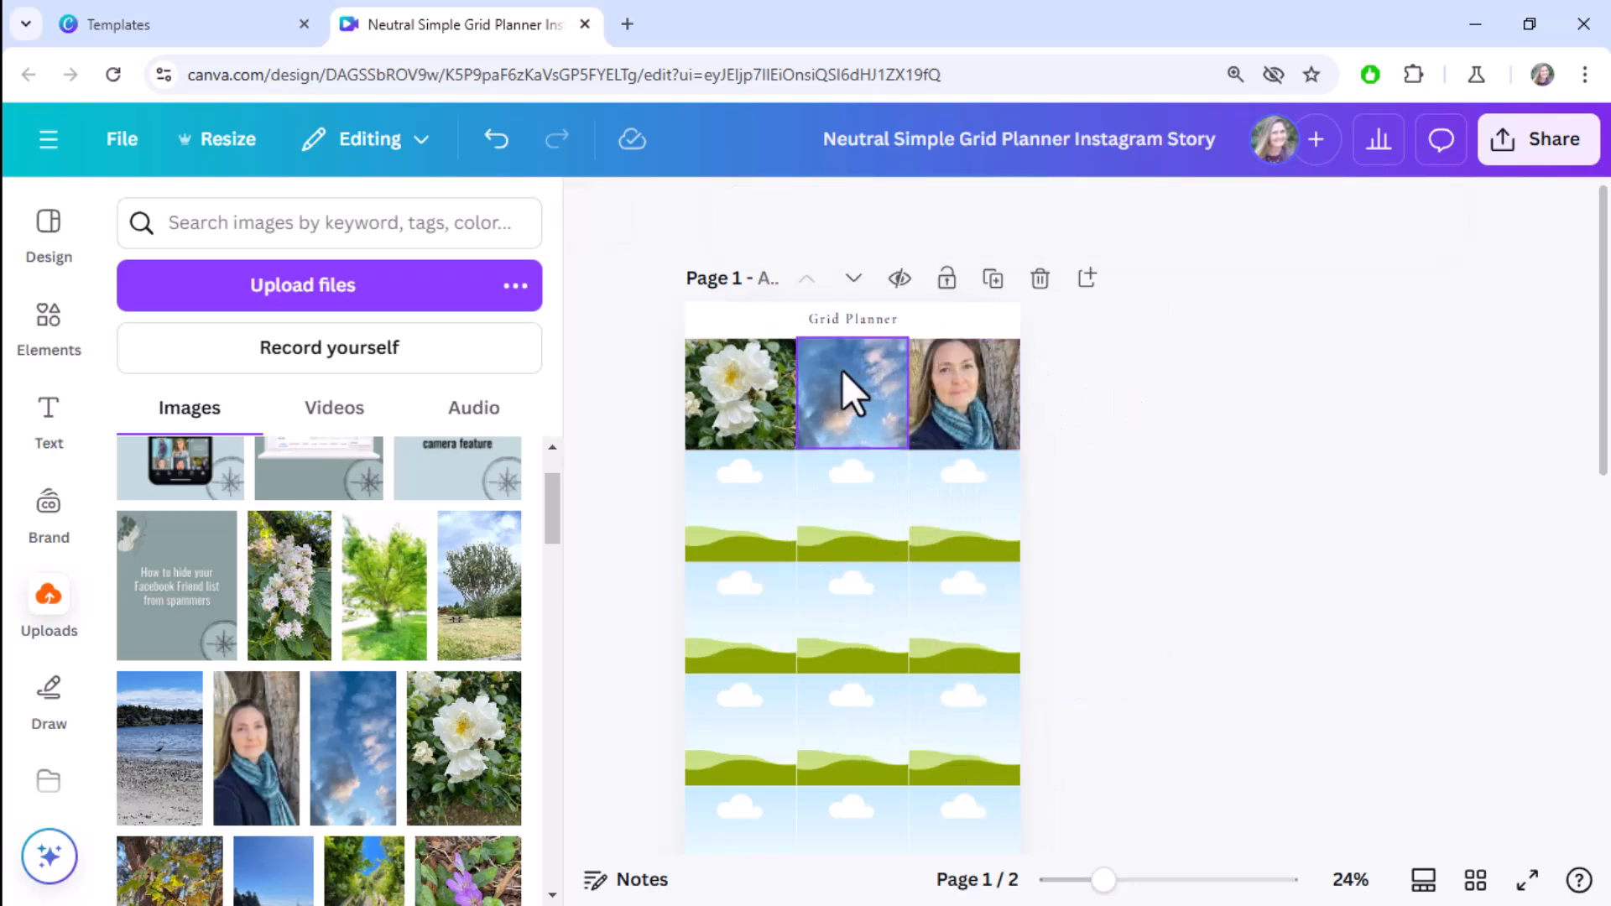
pyautogui.doubleClick(969, 389)
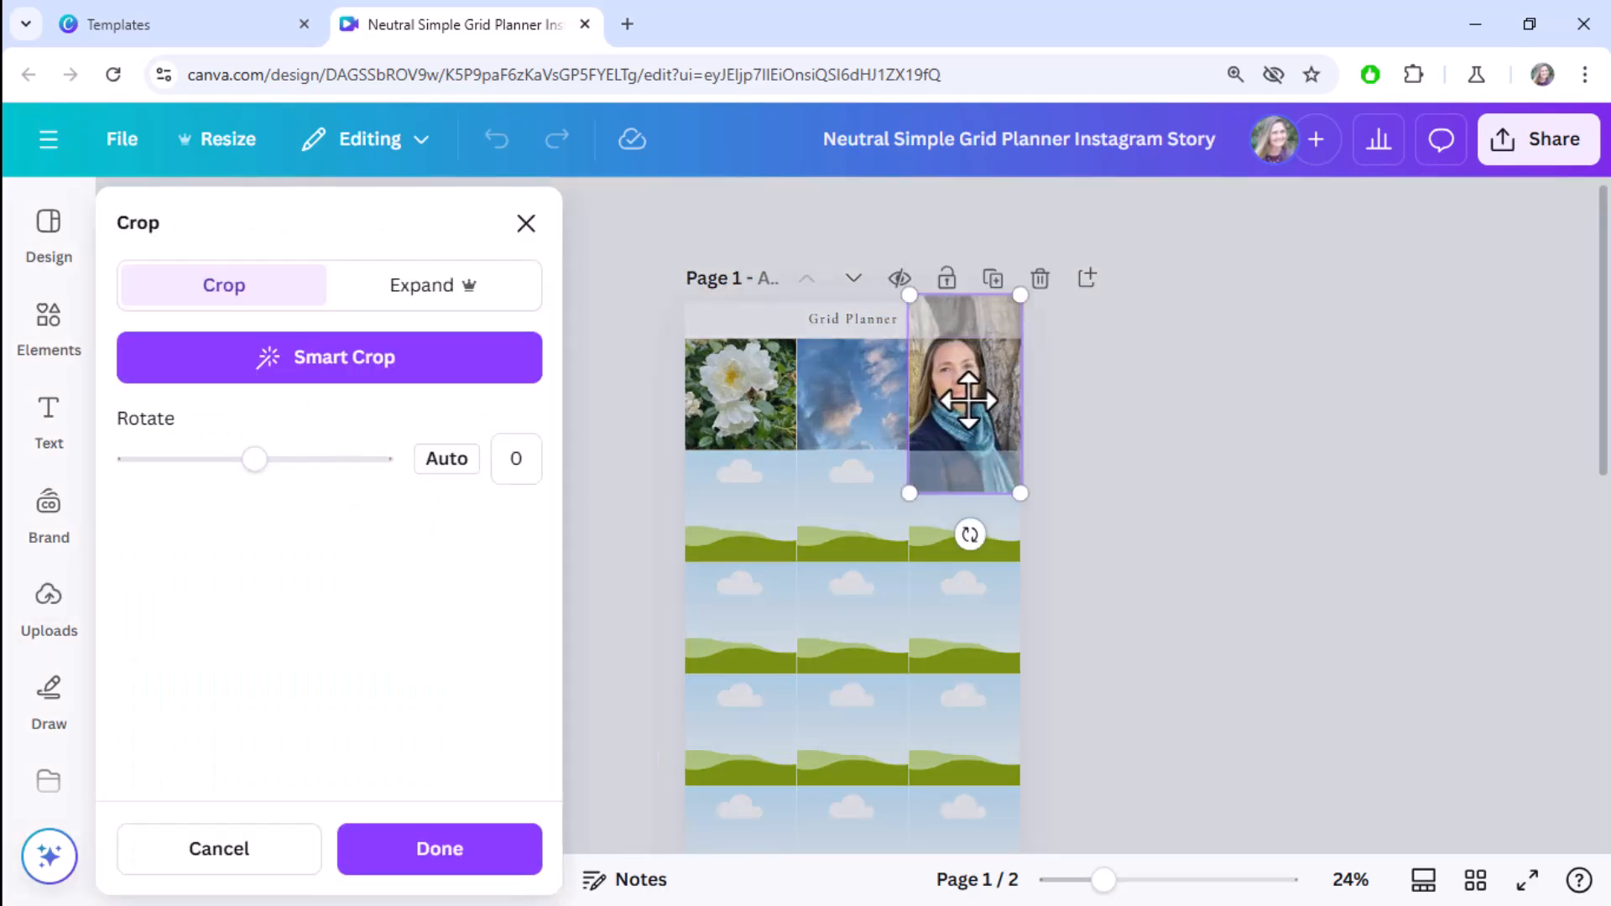
pyautogui.moveTo(969, 401); pyautogui.dragTo(969, 414)
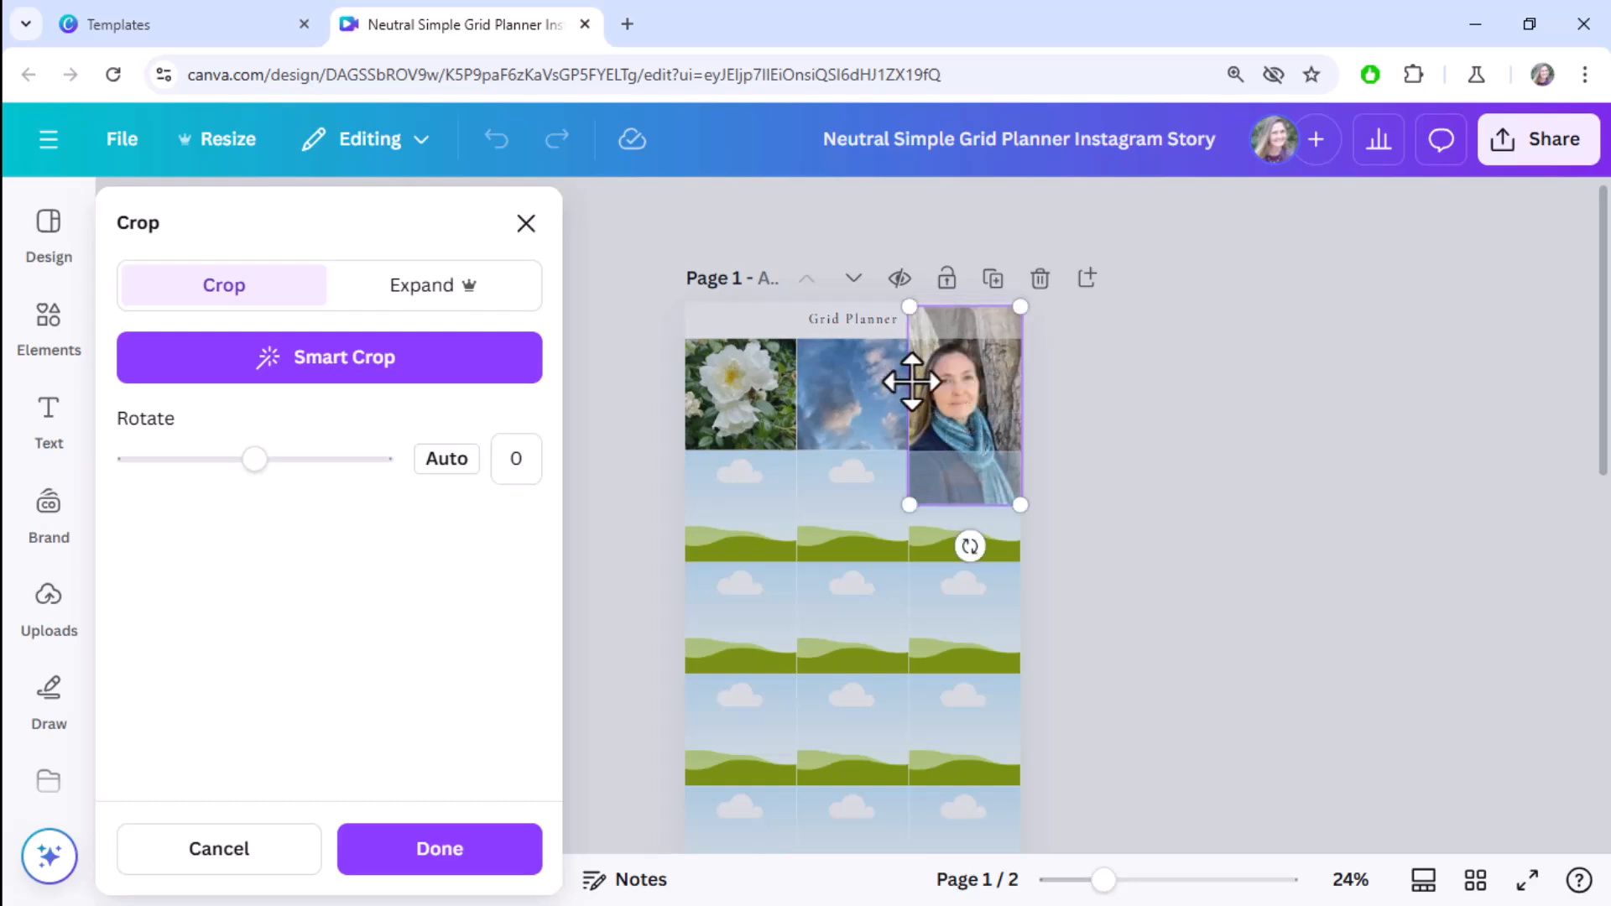
pyautogui.click(440, 849)
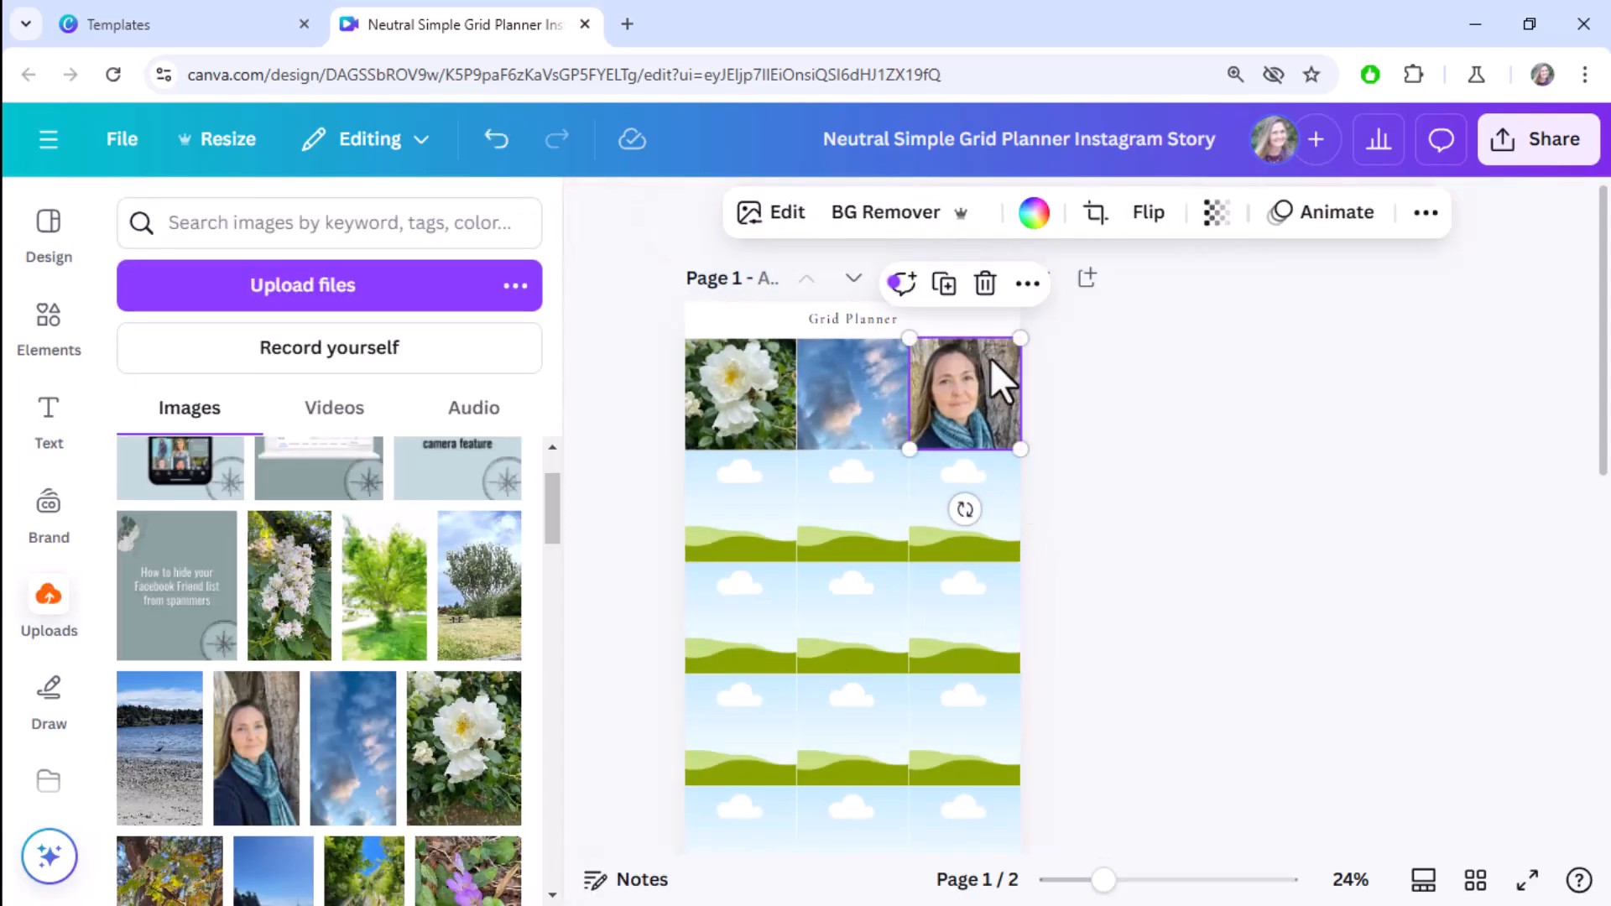
pyautogui.click(734, 405)
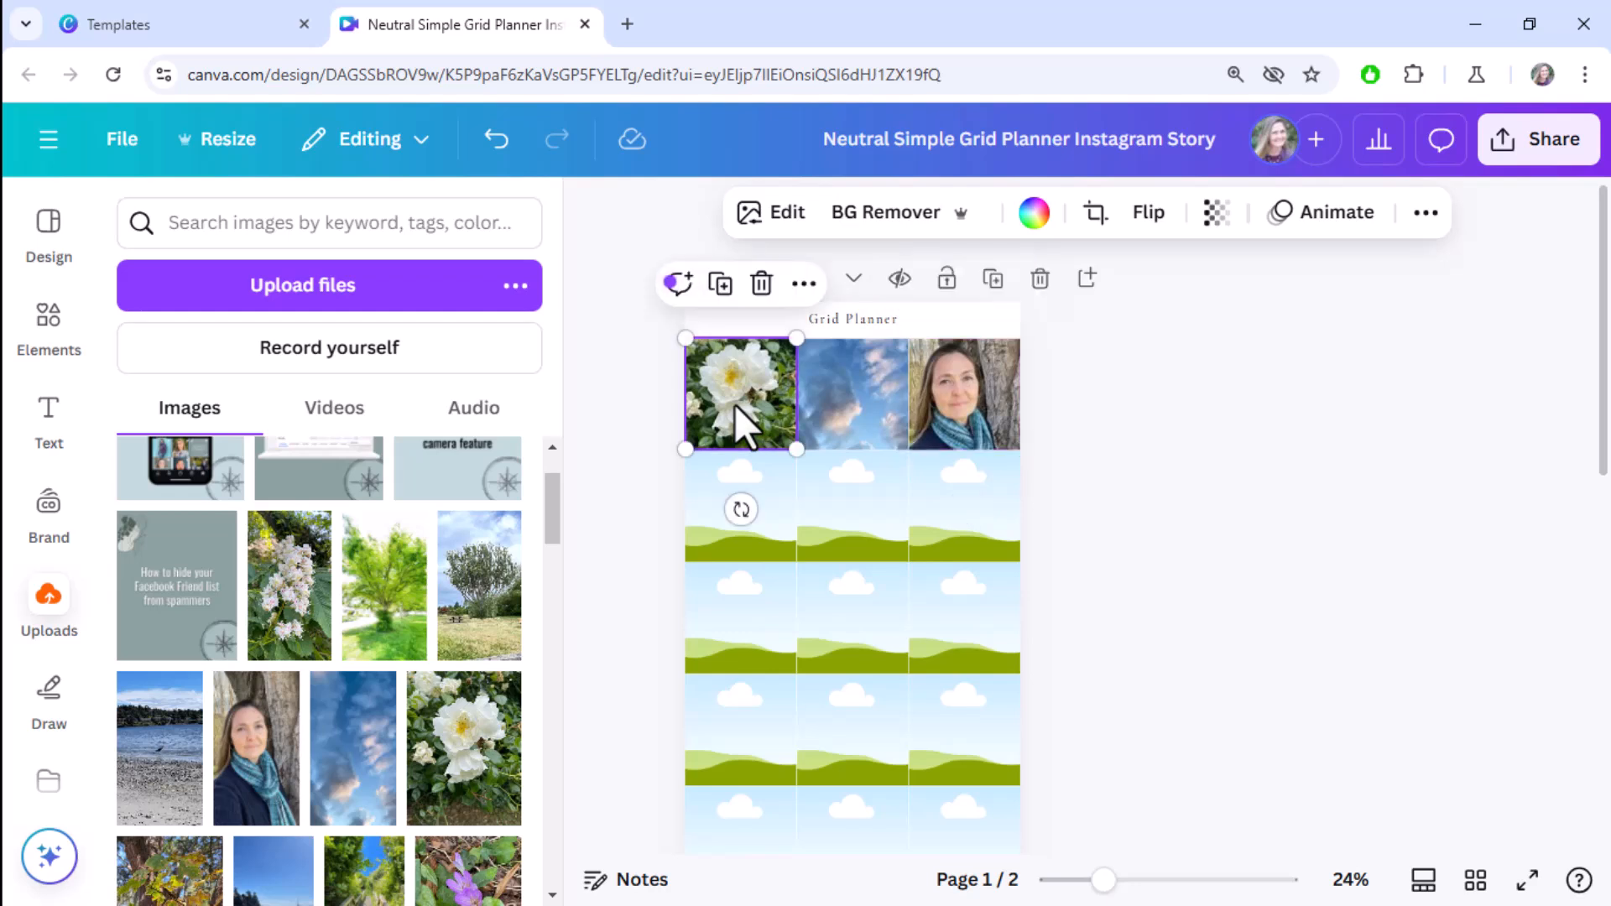
pyautogui.click(864, 436)
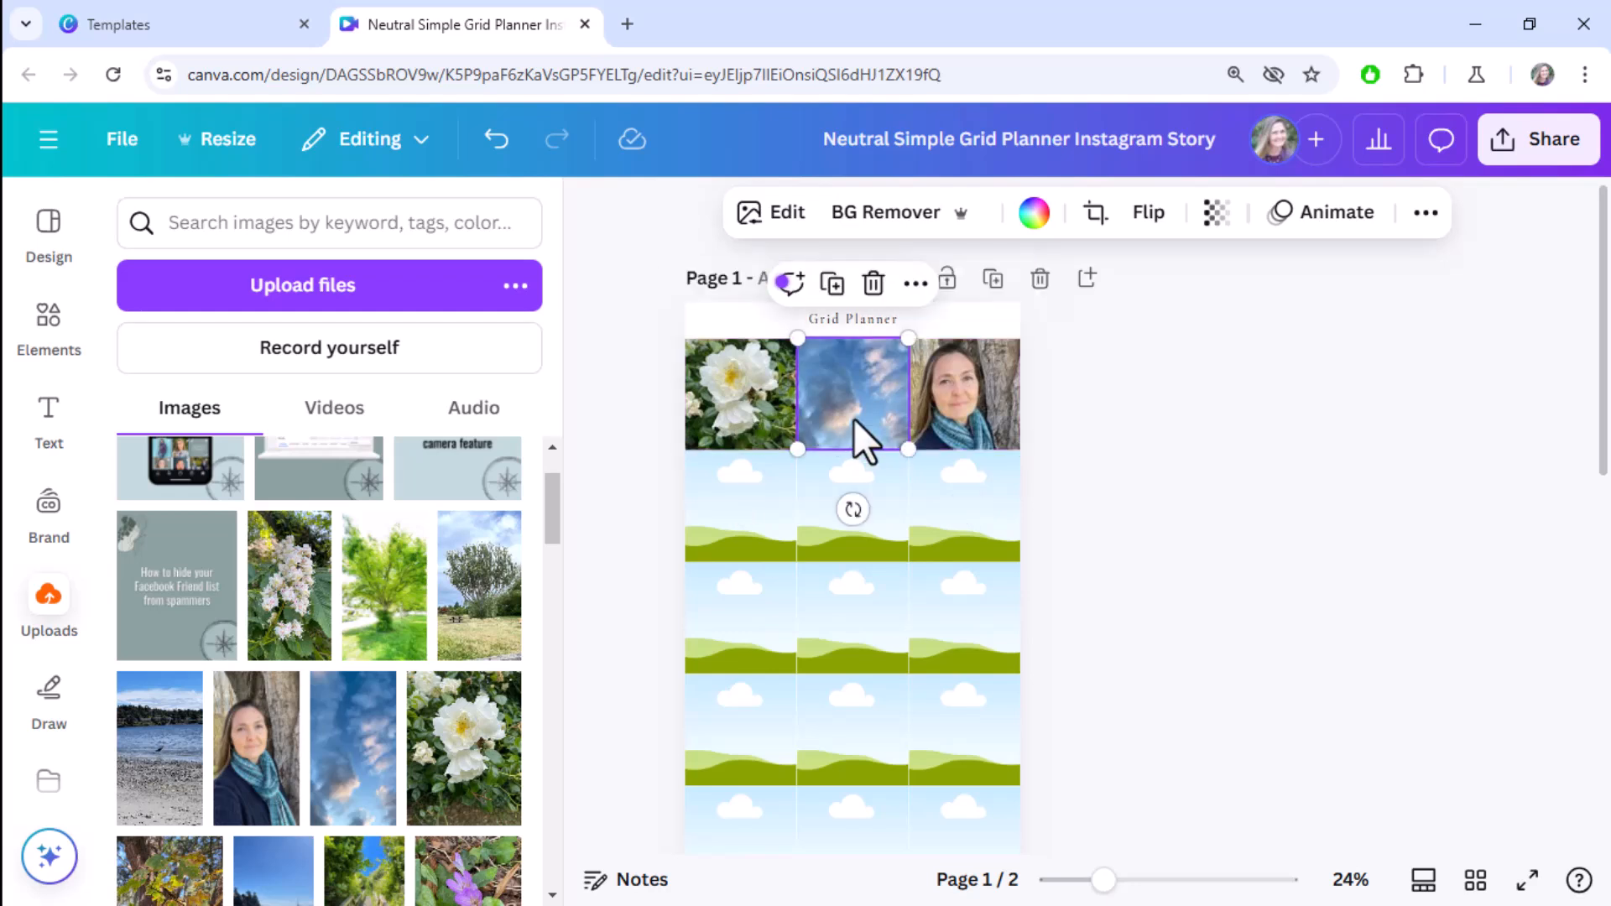
pyautogui.click(727, 385)
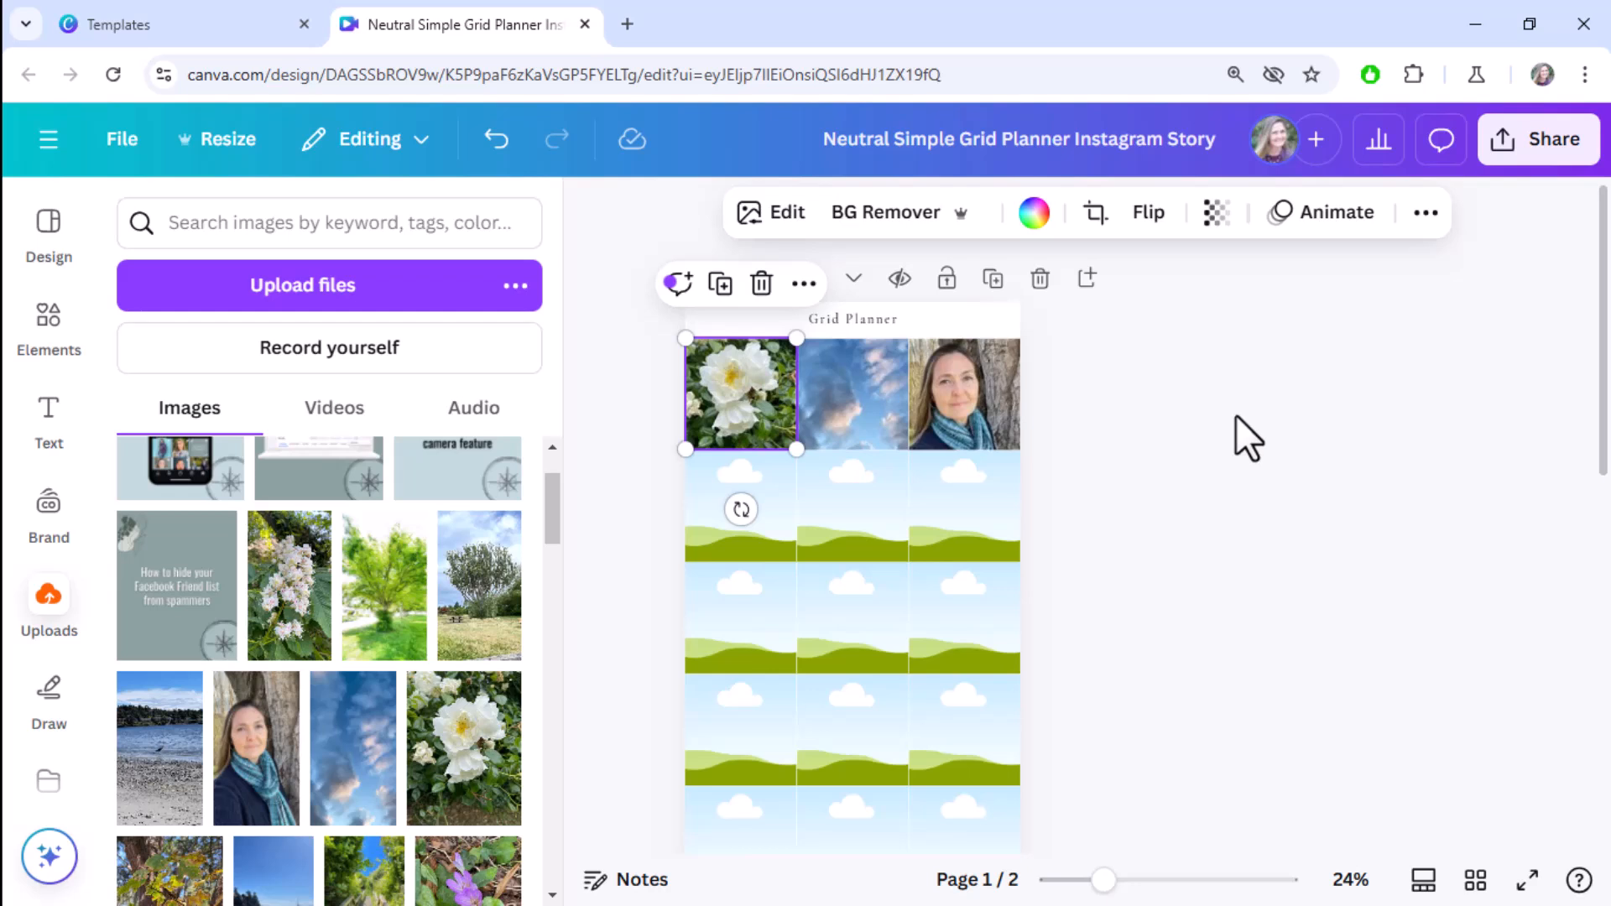
pyautogui.click(1285, 422)
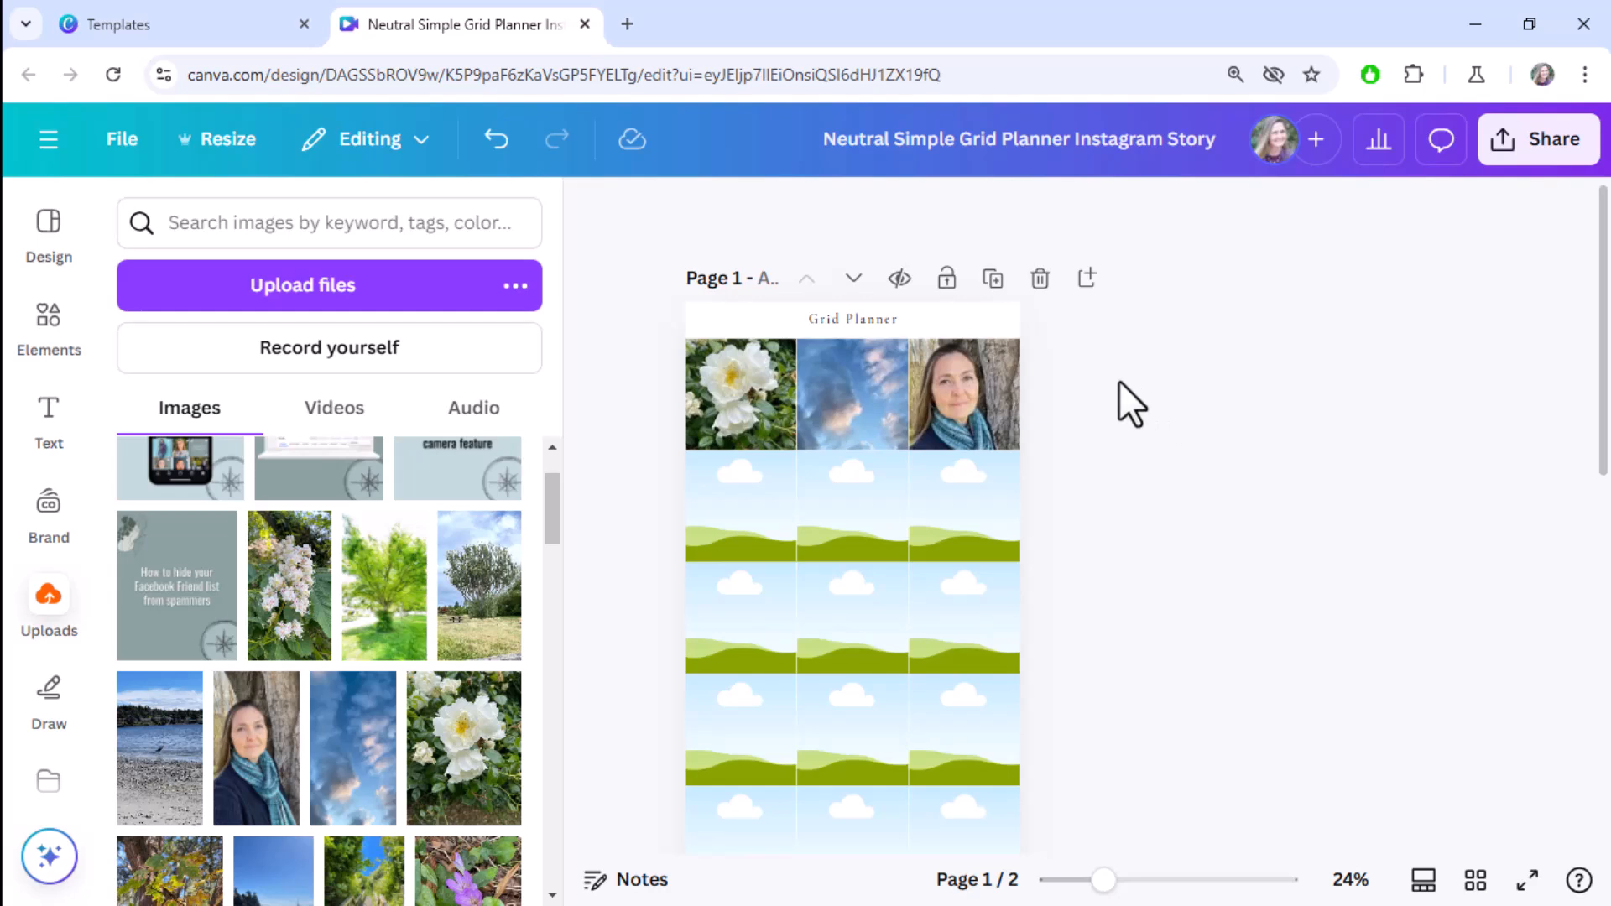
pyautogui.click(974, 390)
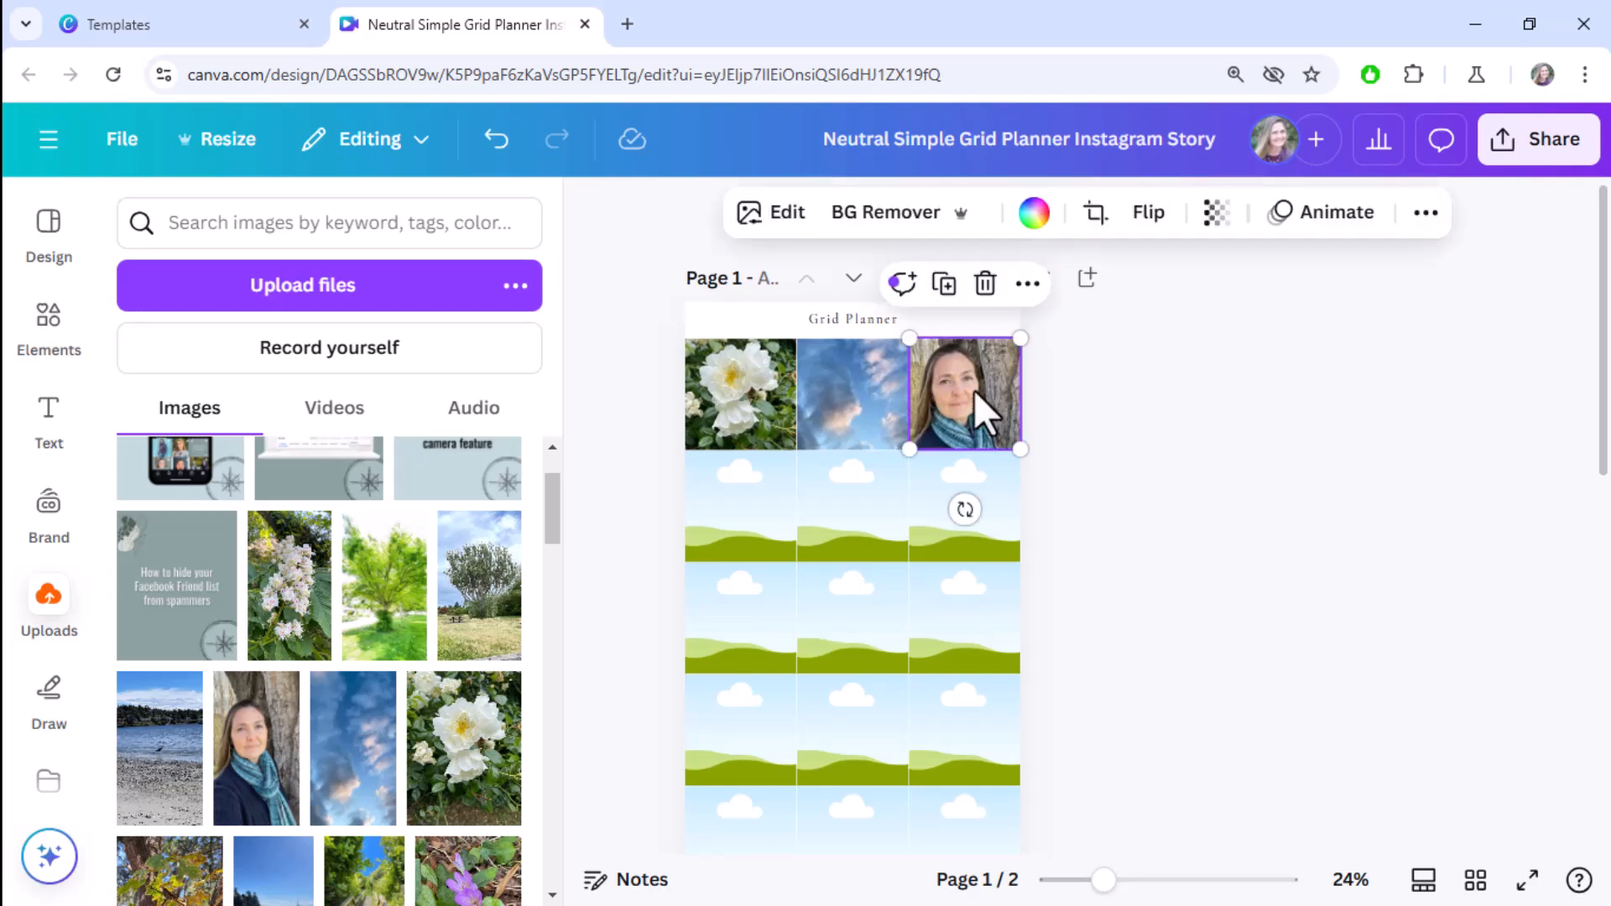
pyautogui.click(1209, 379)
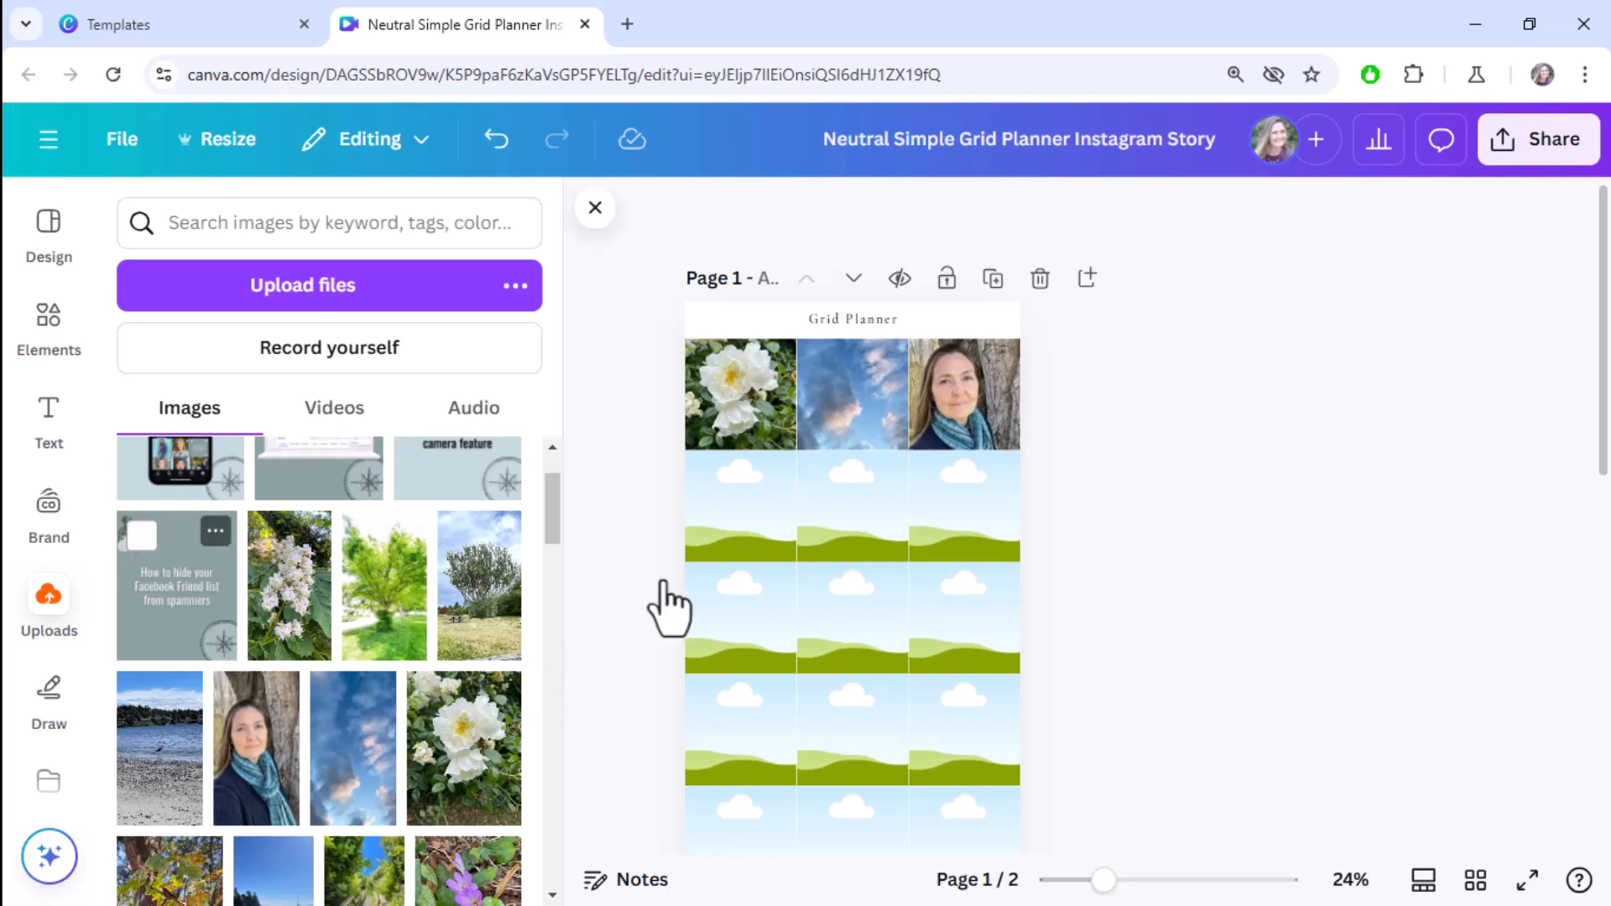
# Fill the second row with the "How to fix closed eye photos" graphic, the purple flower photo and the blue sea photo
pyautogui.scroll(2, 294, 618)
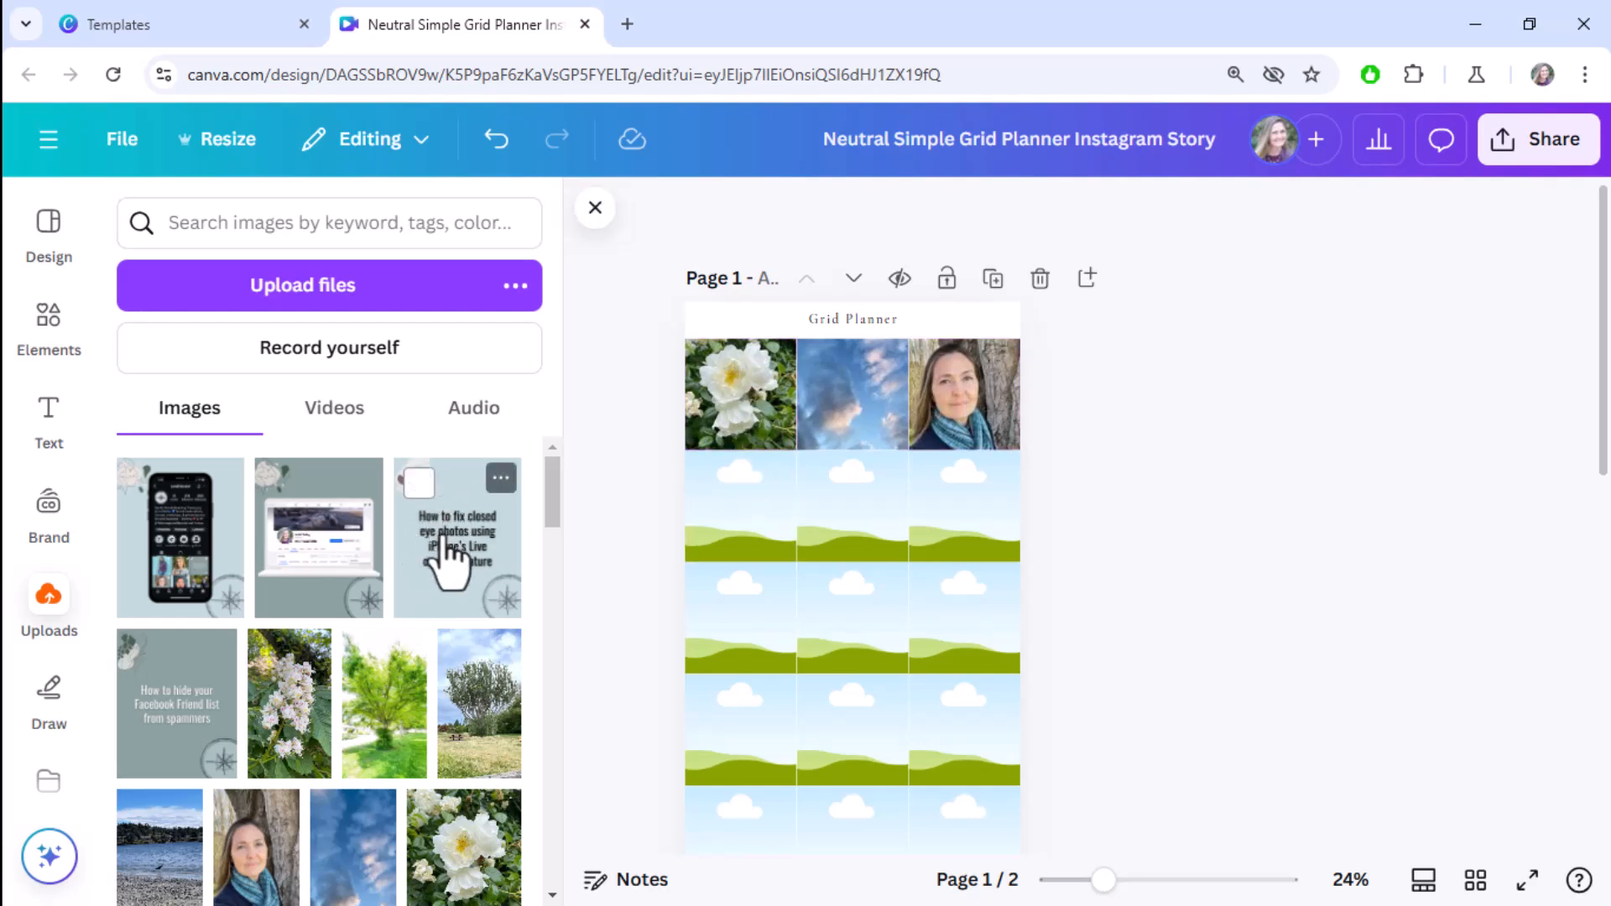
pyautogui.moveTo(428, 524); pyautogui.dragTo(720, 505)
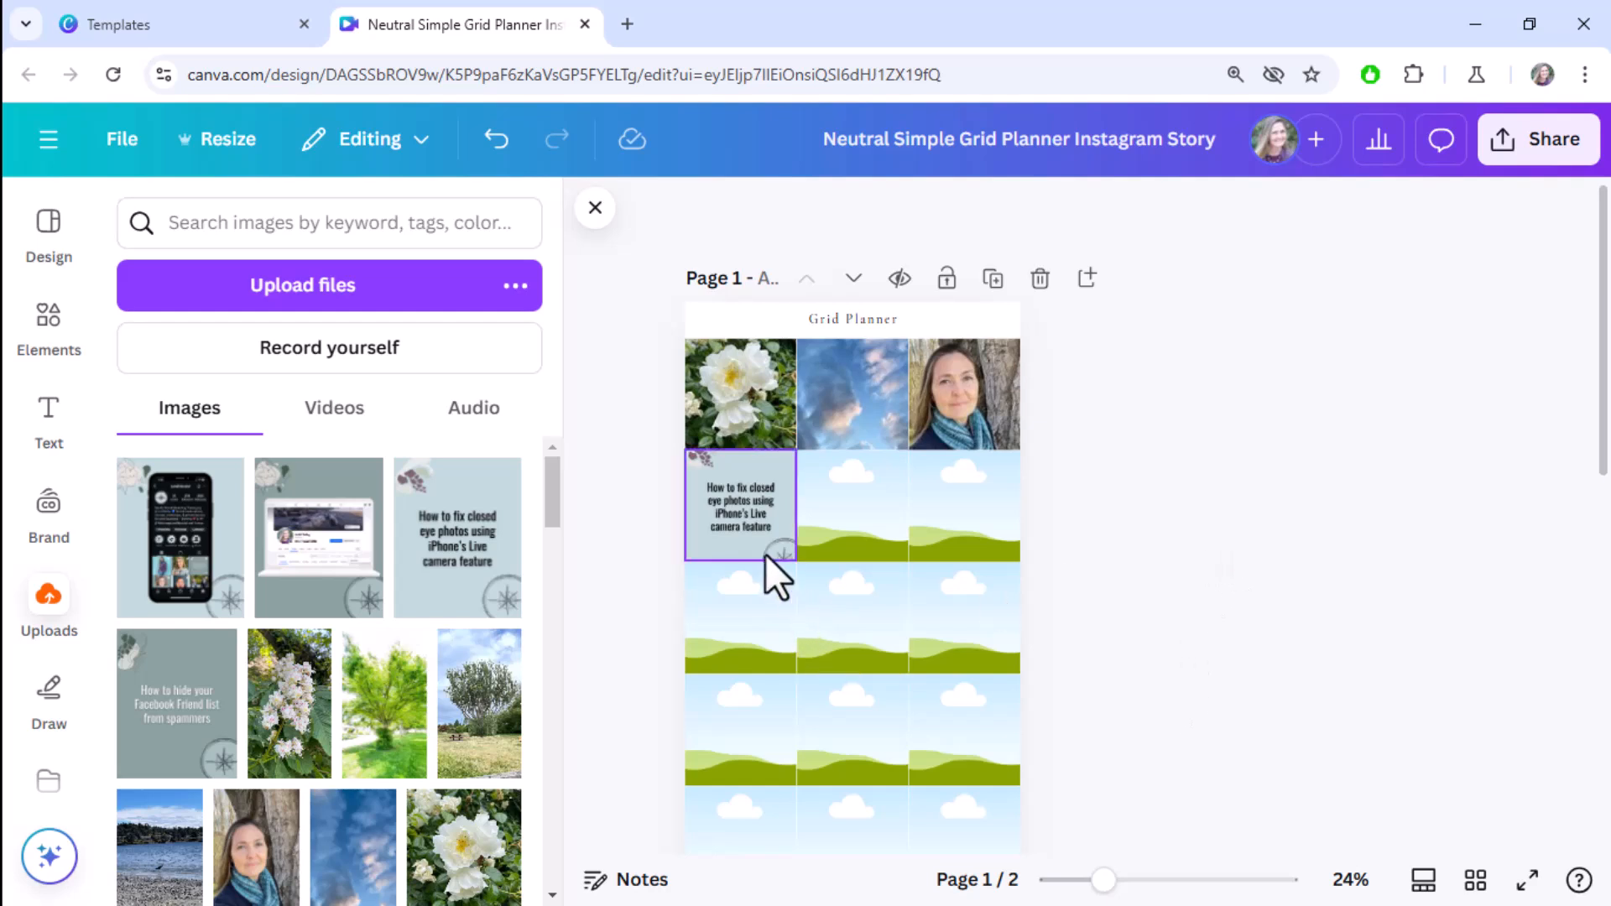
pyautogui.scroll(-3, 411, 768)
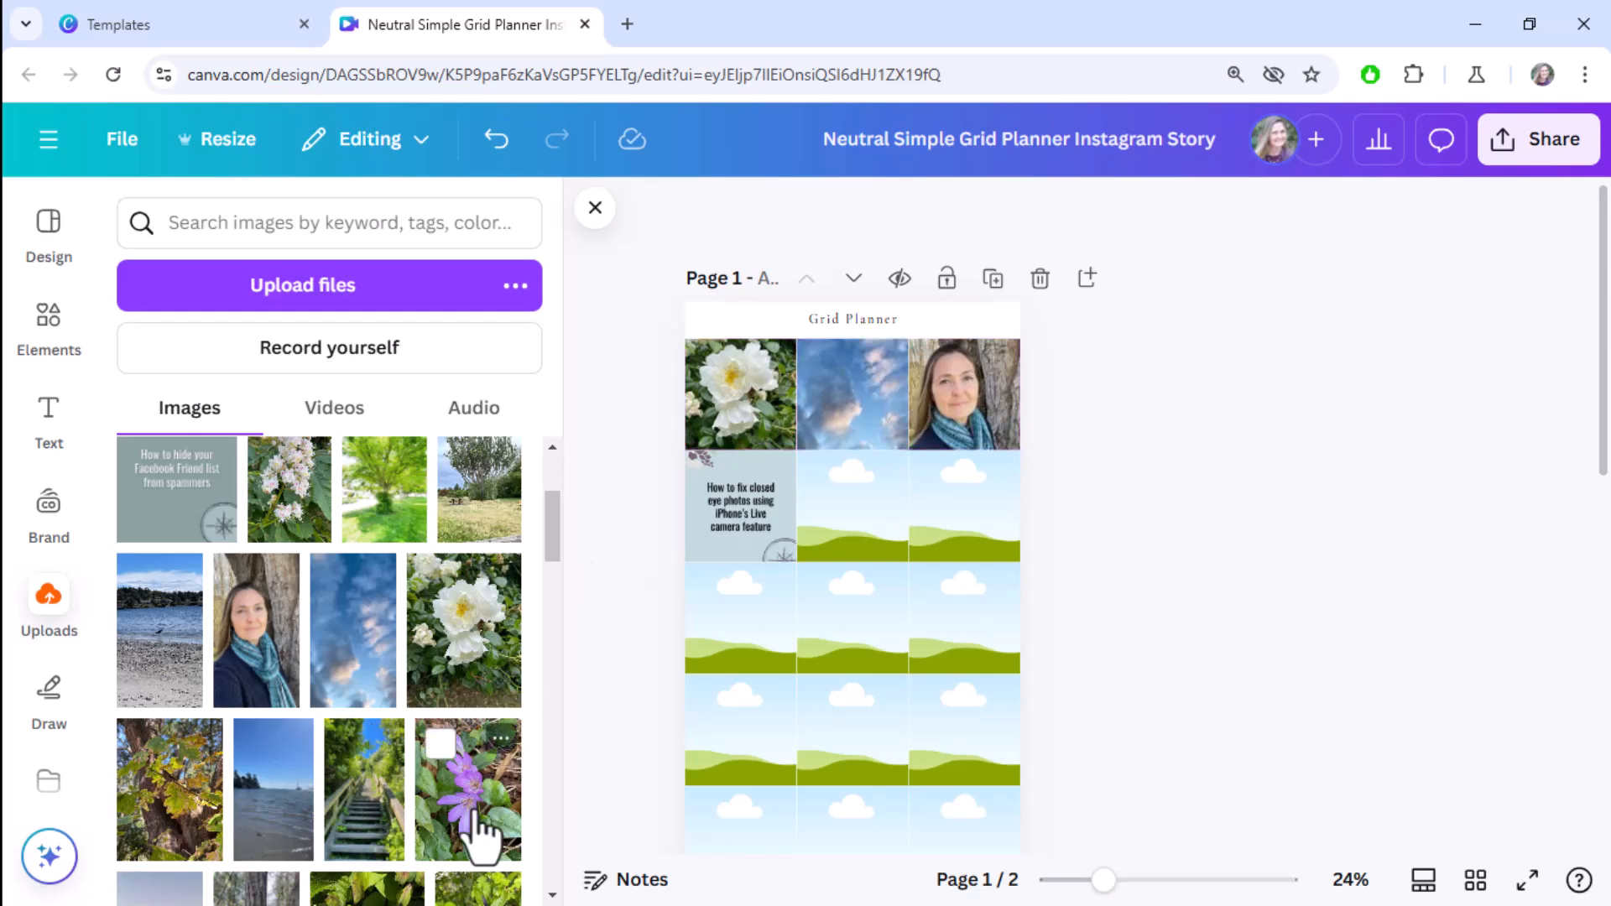
pyautogui.moveTo(467, 834); pyautogui.dragTo(853, 517)
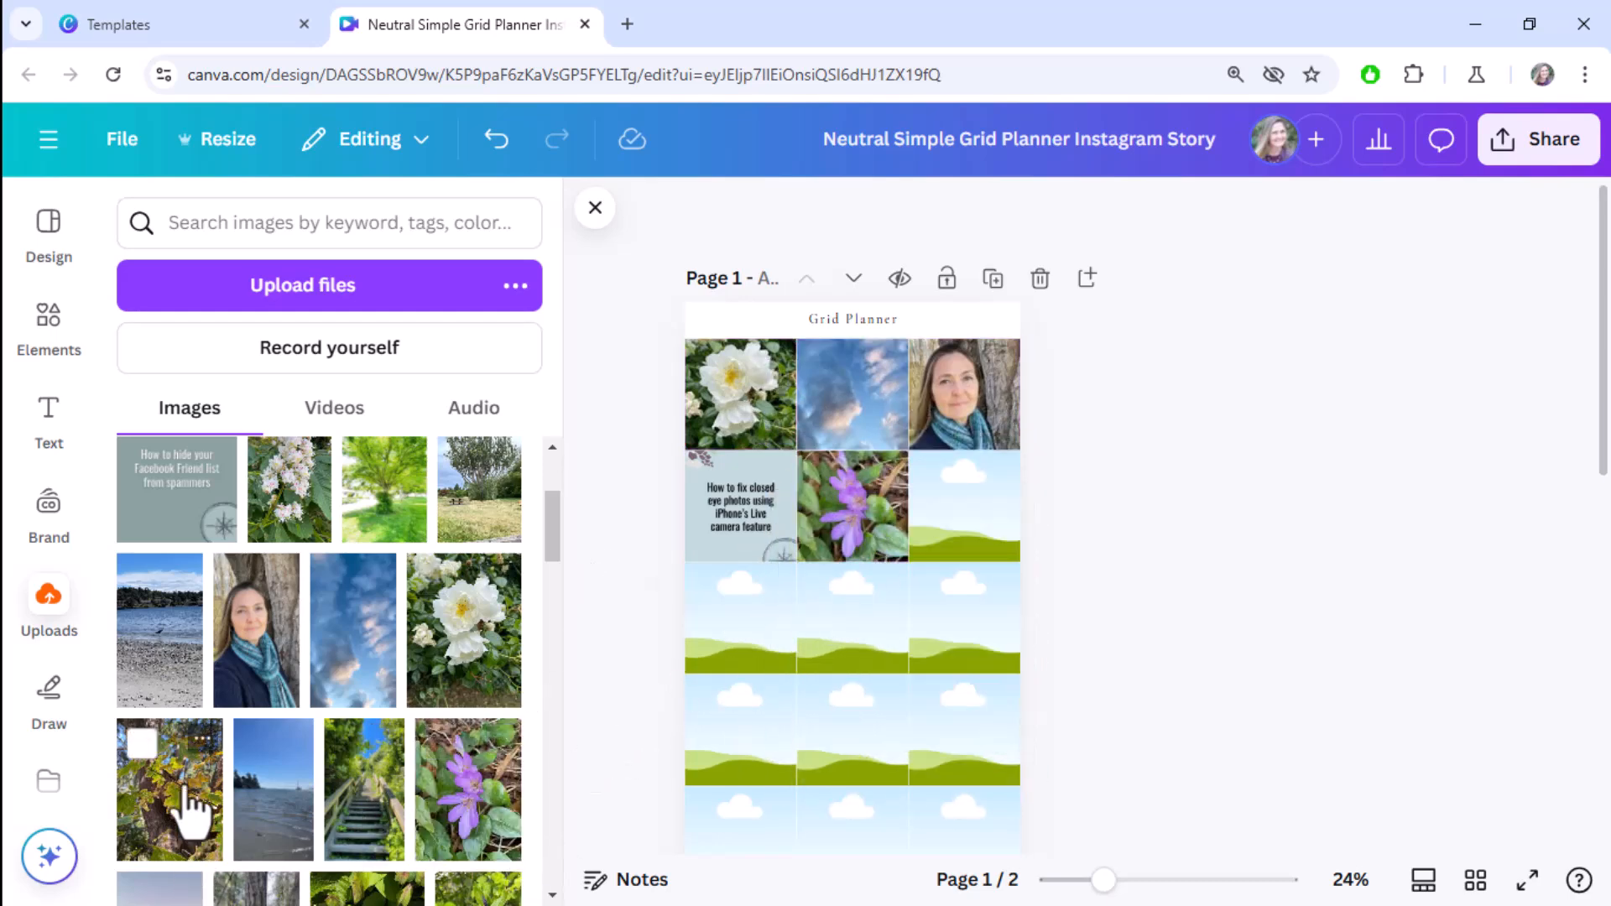
pyautogui.moveTo(259, 827); pyautogui.dragTo(956, 537)
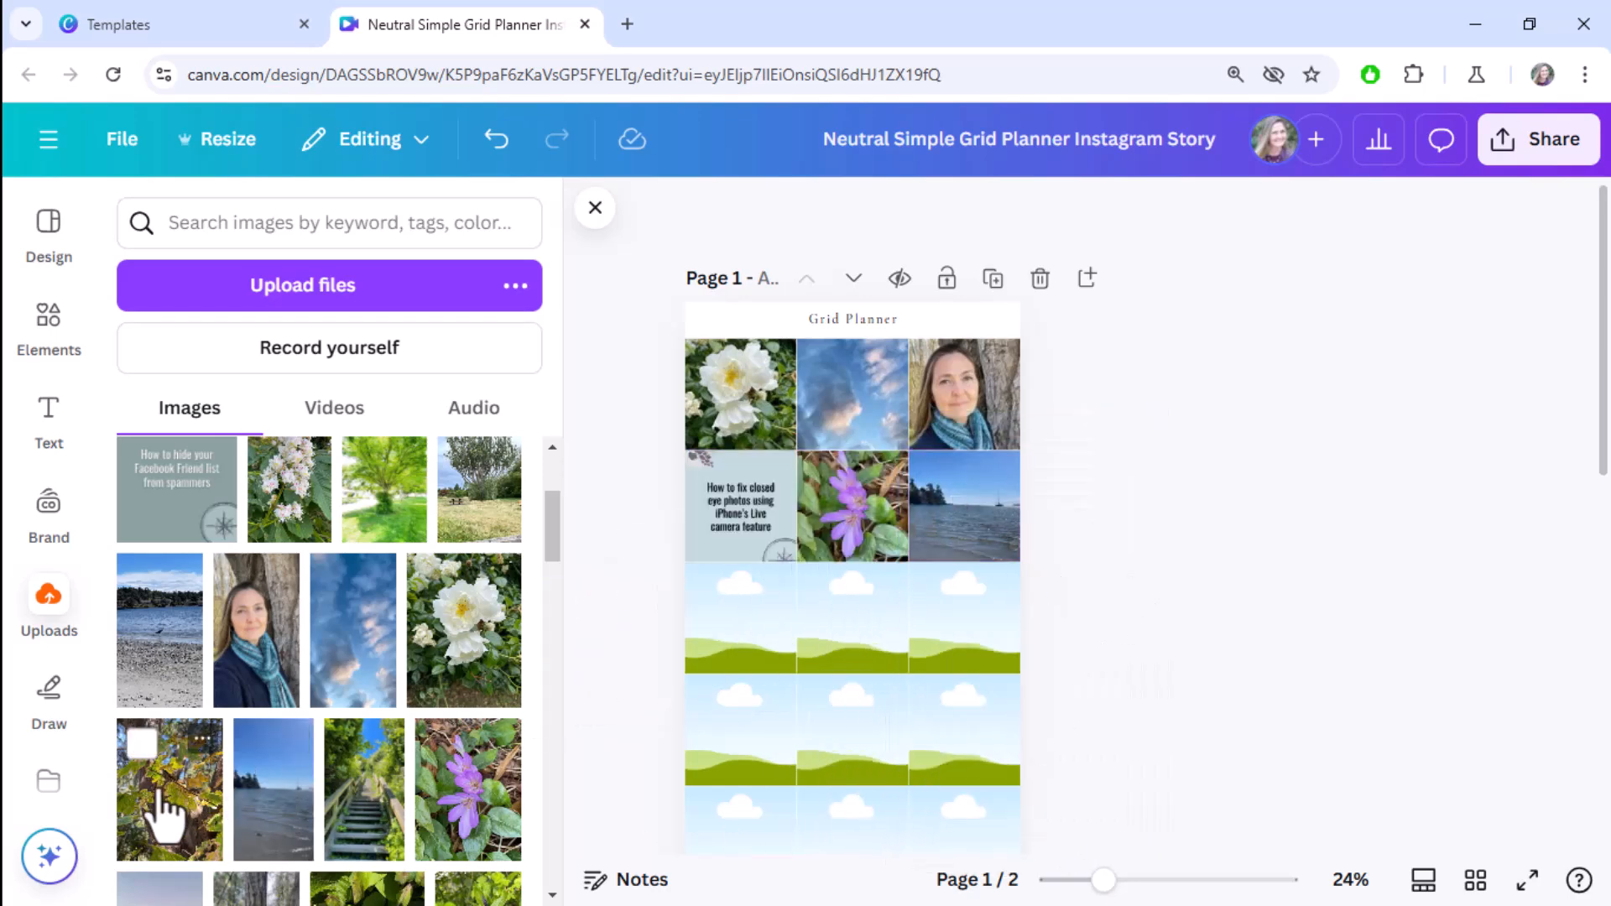
# Fill the third row with the yellow leaves photo, the laptop mockup graphic and the forest stairs photo, in that order
pyautogui.moveTo(163, 814); pyautogui.dragTo(743, 623)
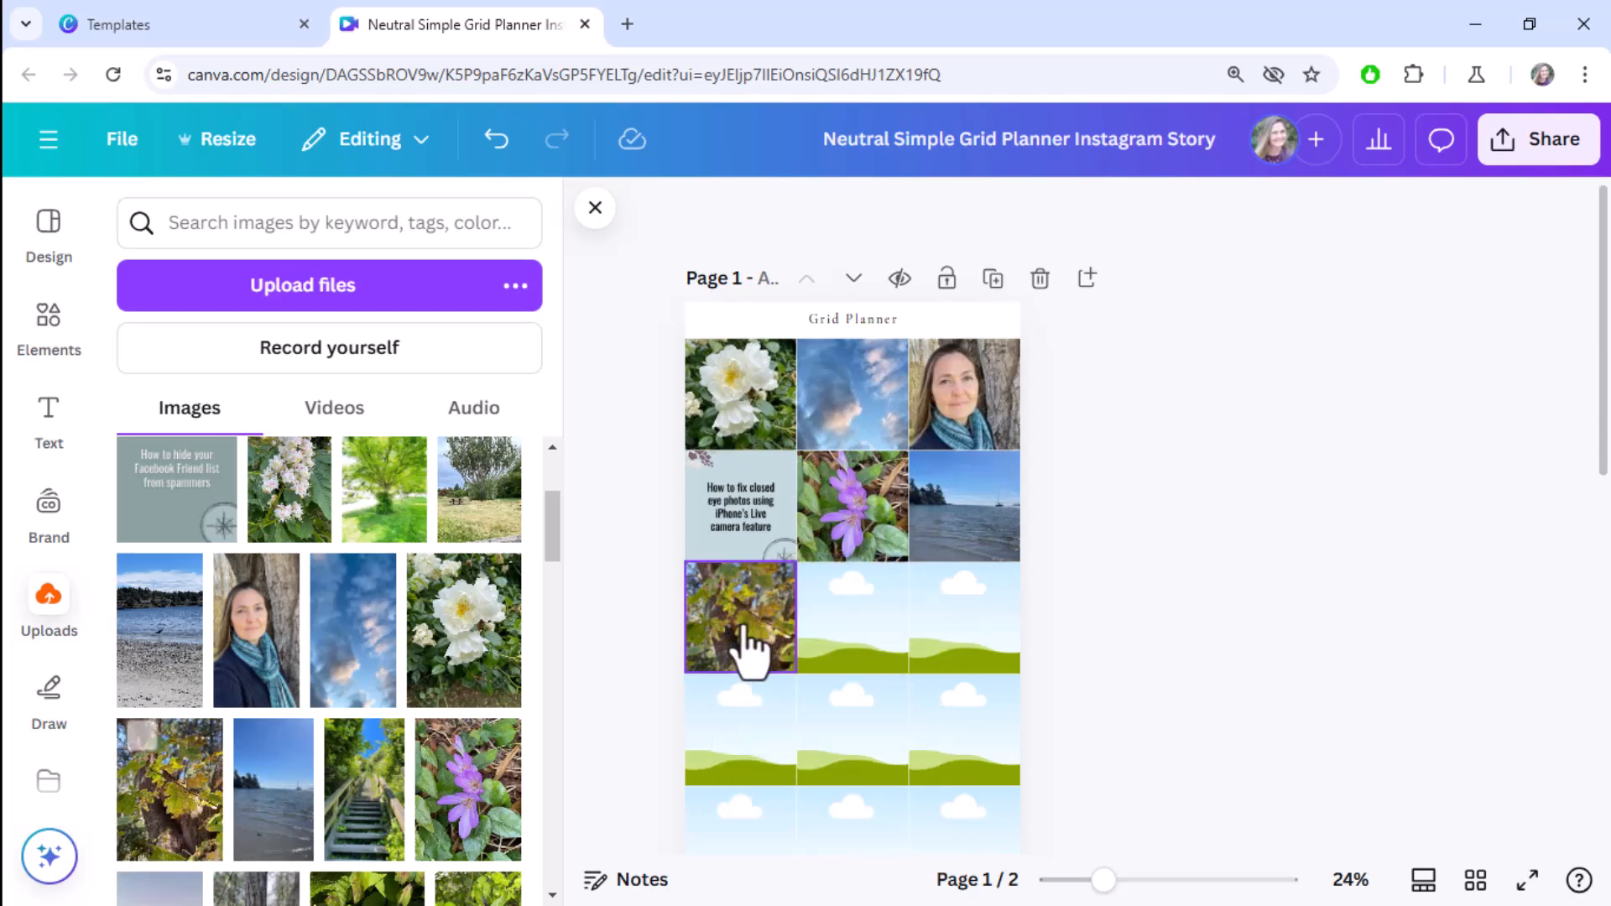
pyautogui.scroll(3, 381, 722)
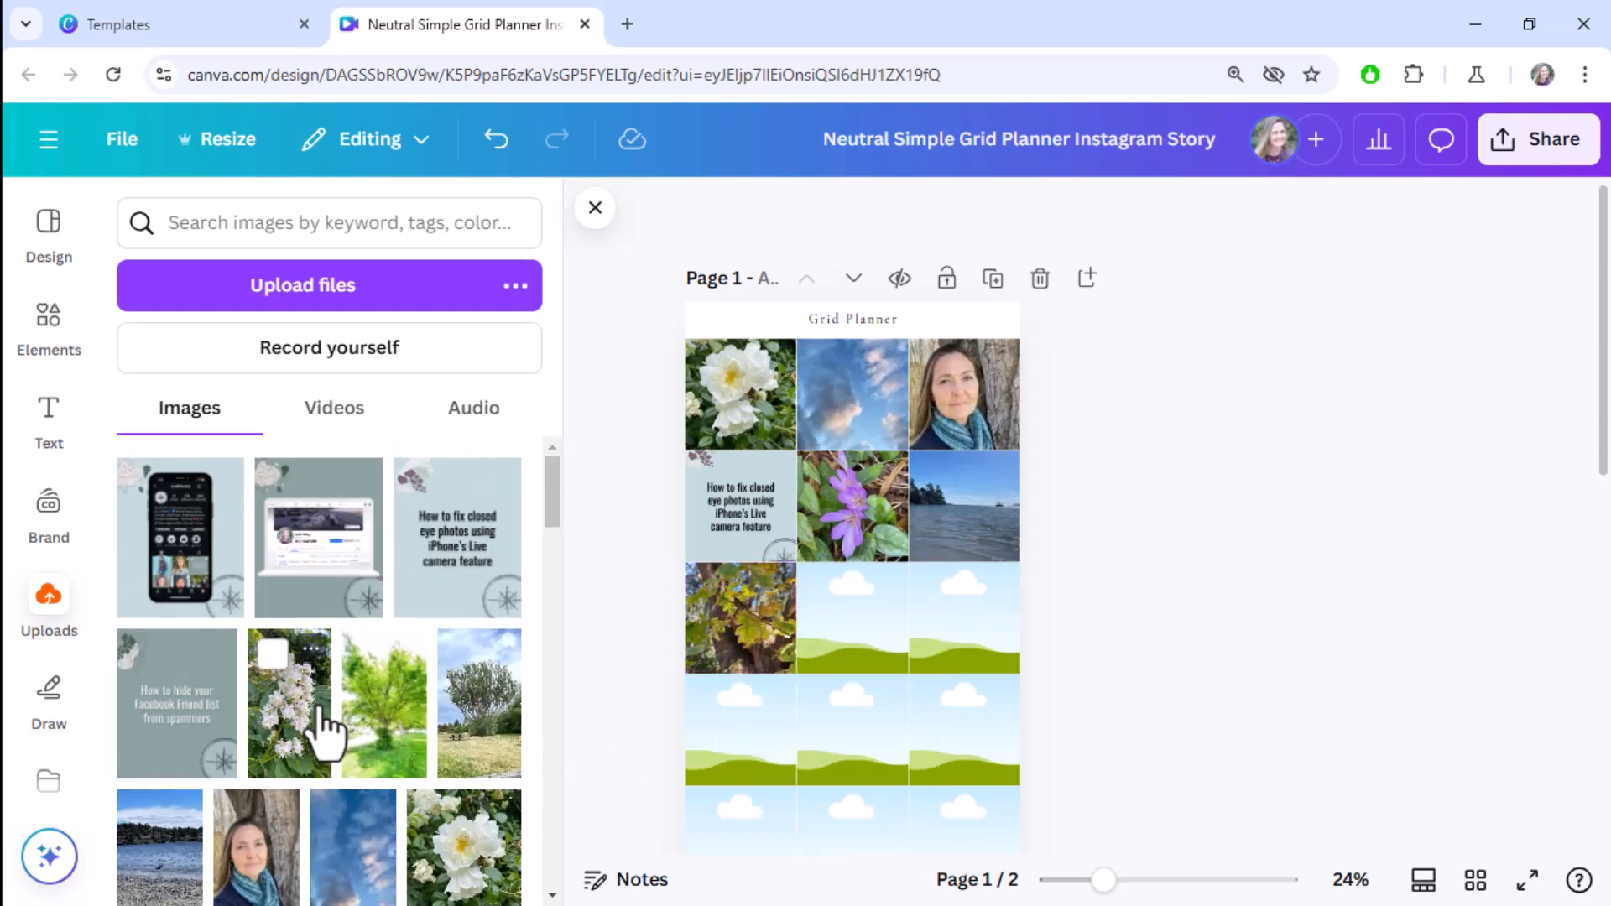
pyautogui.moveTo(332, 570); pyautogui.dragTo(839, 627)
pyautogui.scroll(-2, 1410, 629)
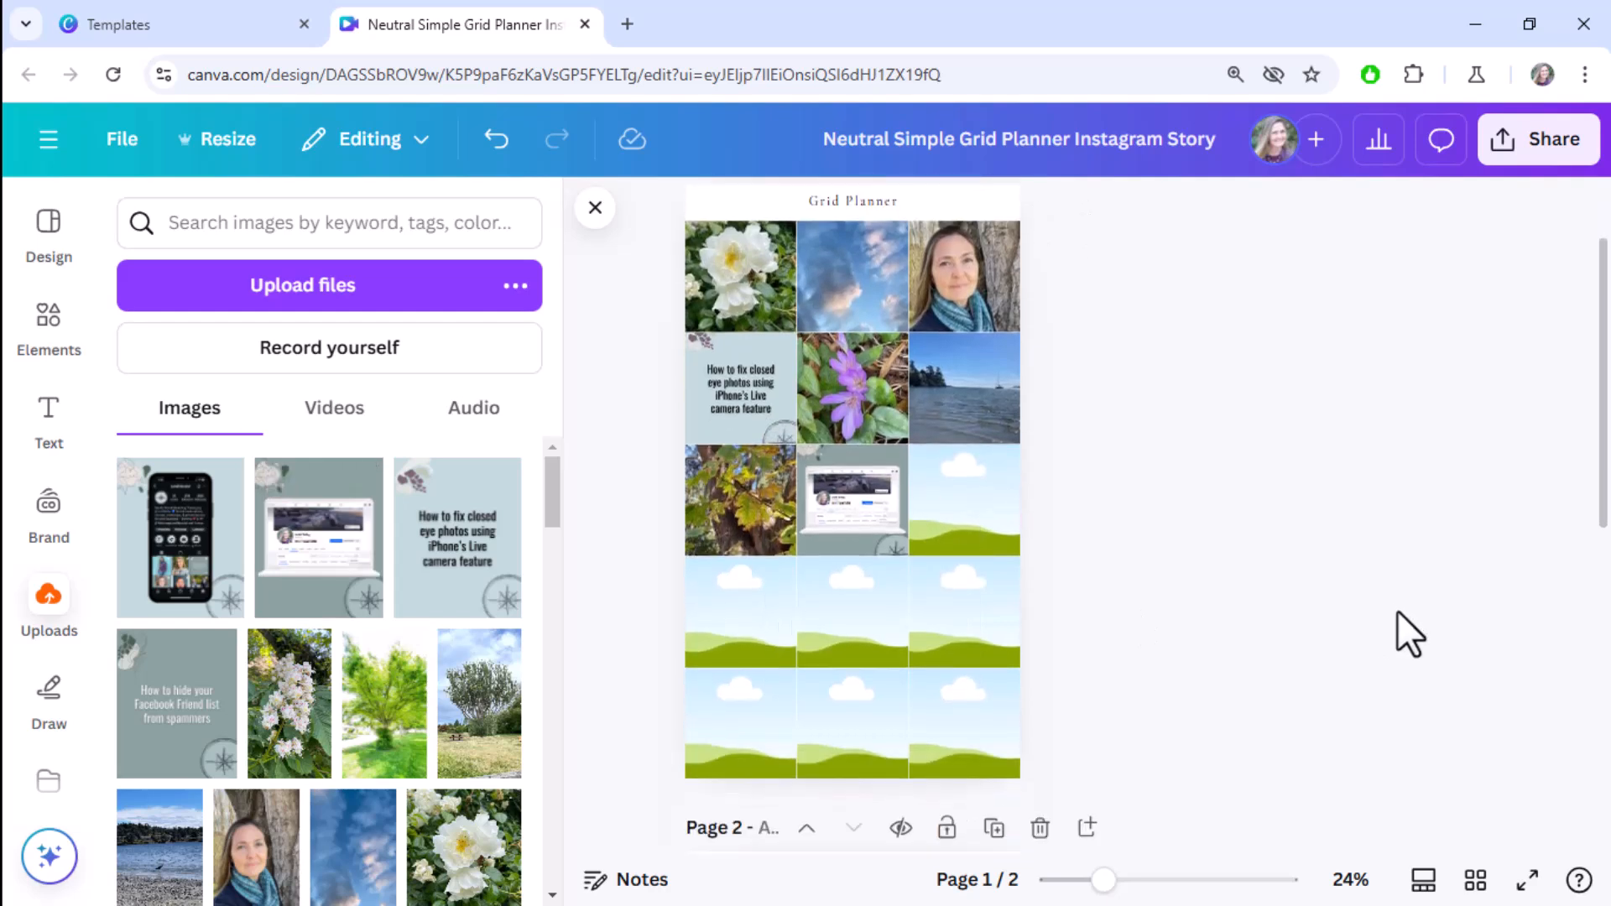
pyautogui.scroll(-5, 467, 862)
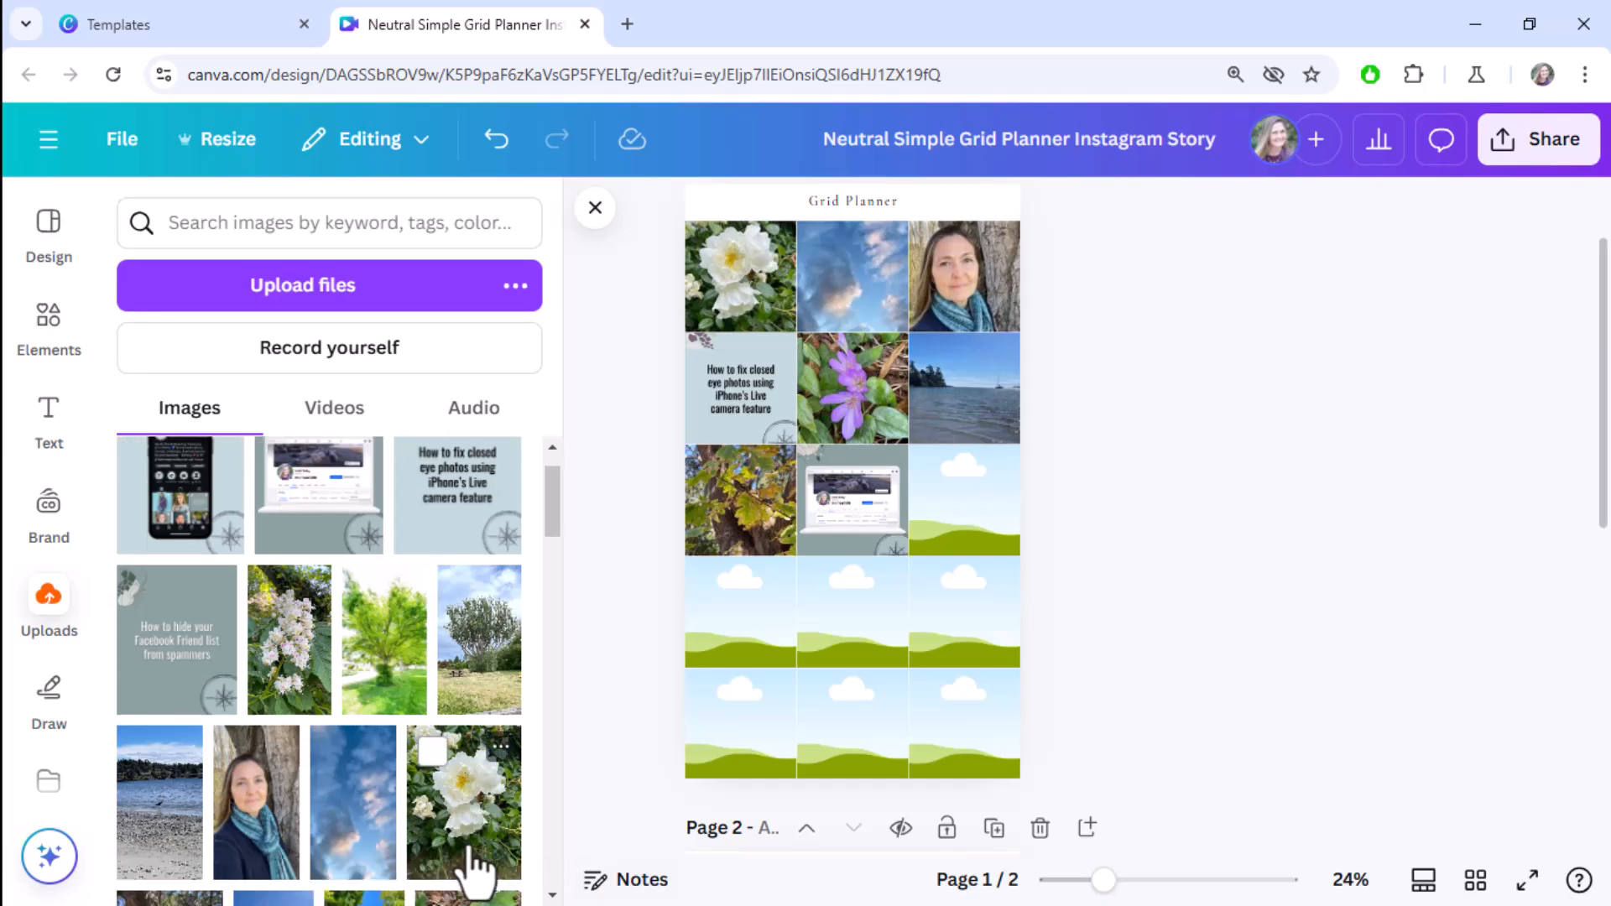
pyautogui.moveTo(392, 554); pyautogui.dragTo(944, 496)
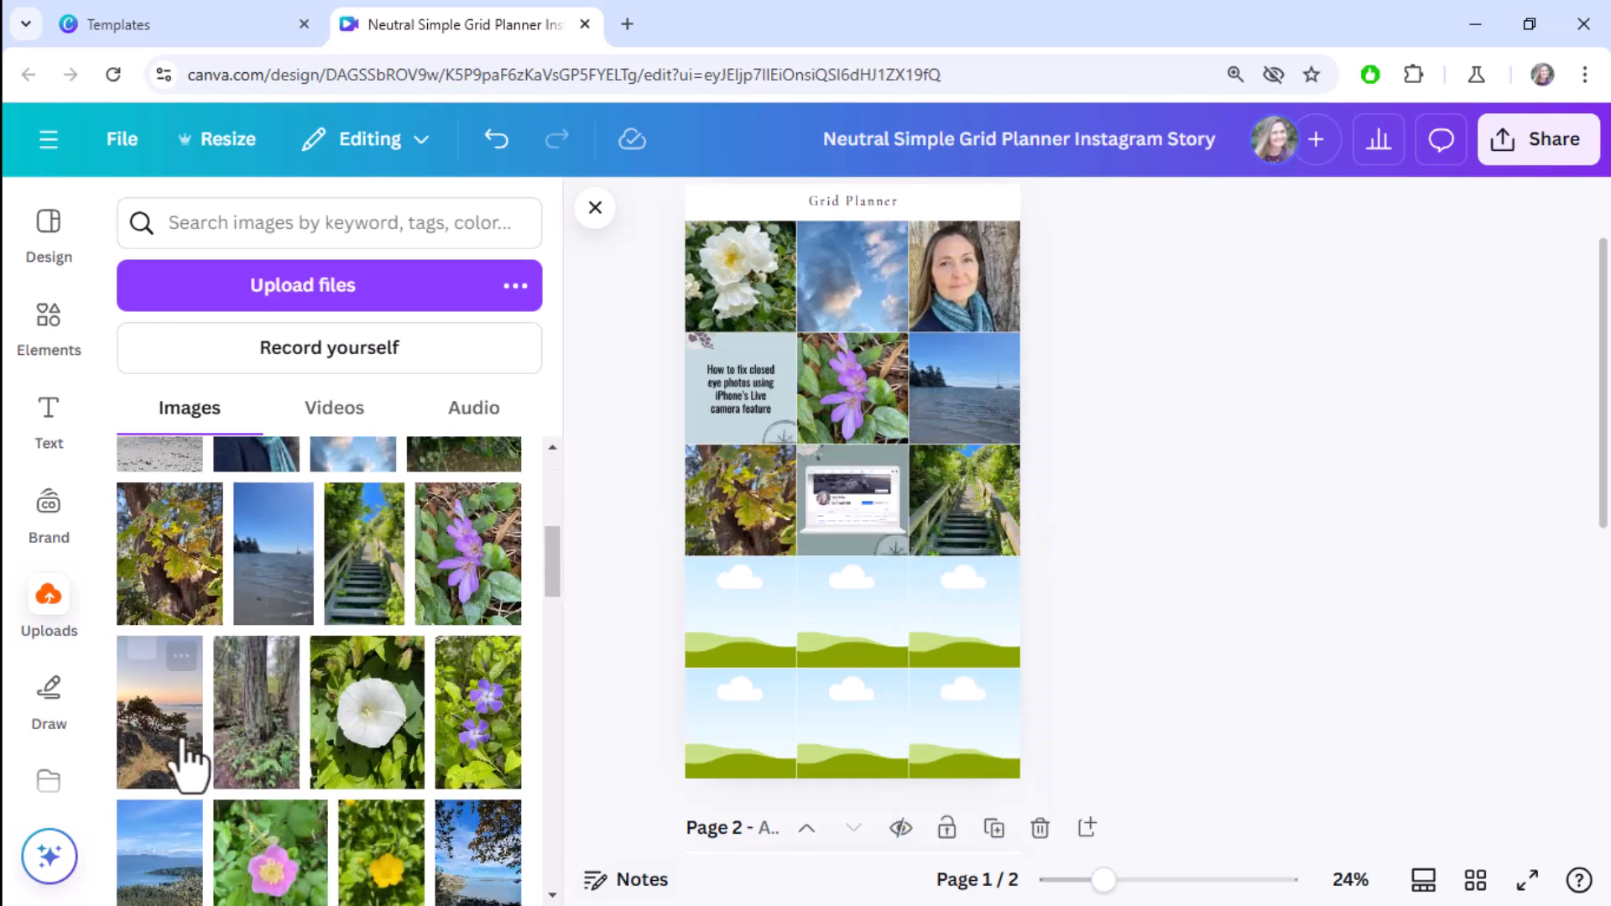
# Fill the fourth row with the sunset tree photo, the coastal forest view and the phone mockup graphic, in that order
pyautogui.moveTo(187, 755); pyautogui.dragTo(743, 602)
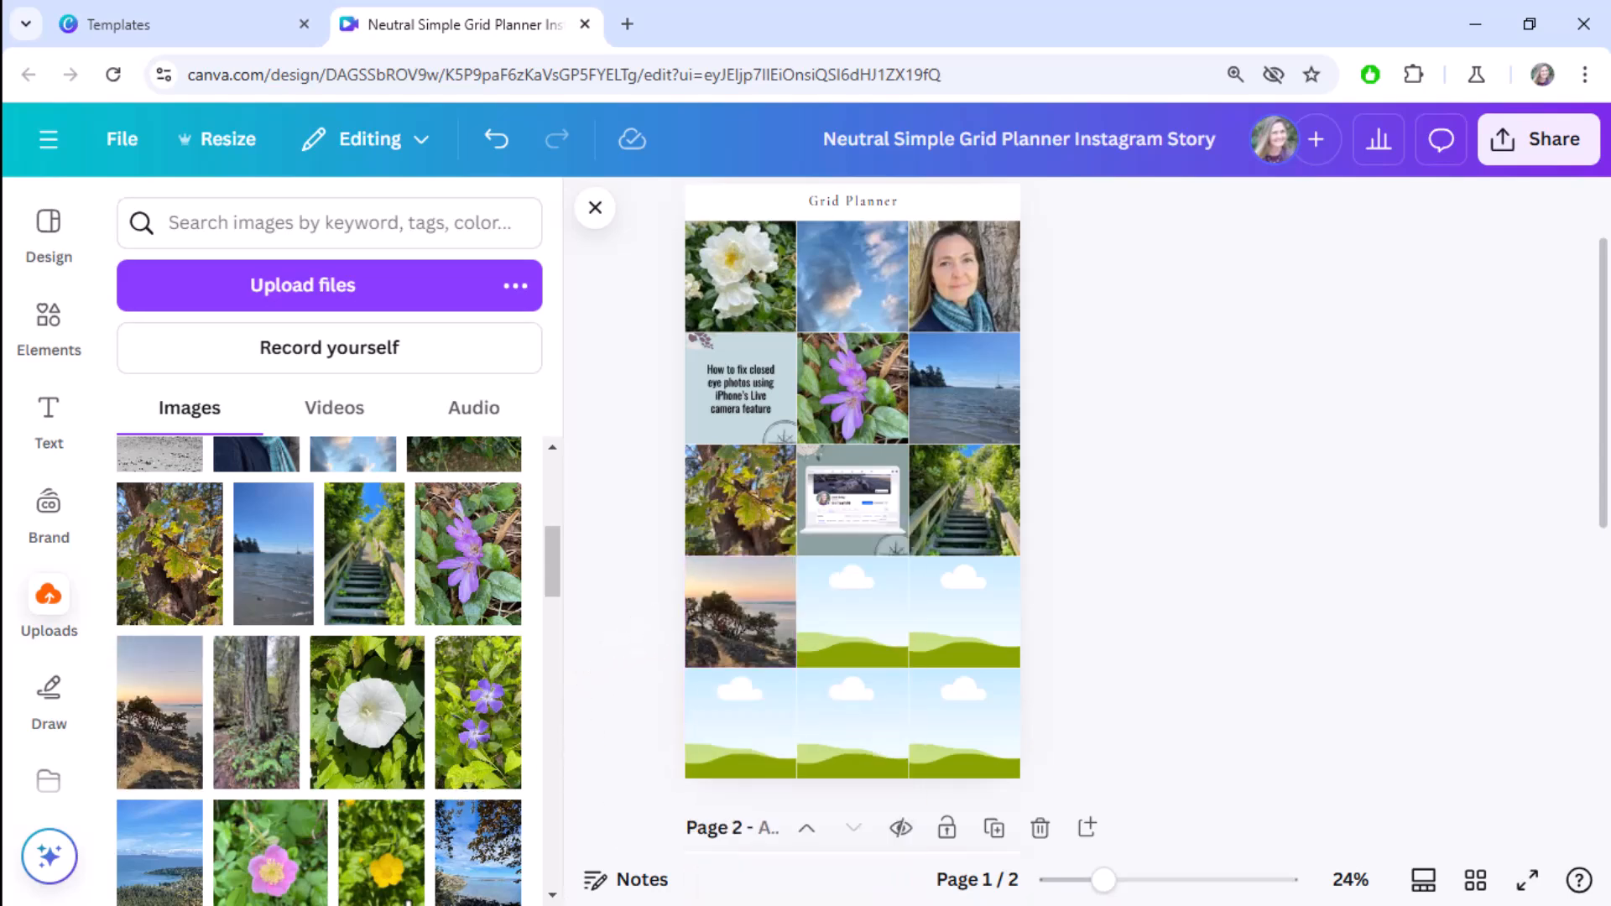
pyautogui.moveTo(160, 847); pyautogui.dragTo(822, 598)
pyautogui.scroll(2, 388, 793)
pyautogui.scroll(3, 384, 789)
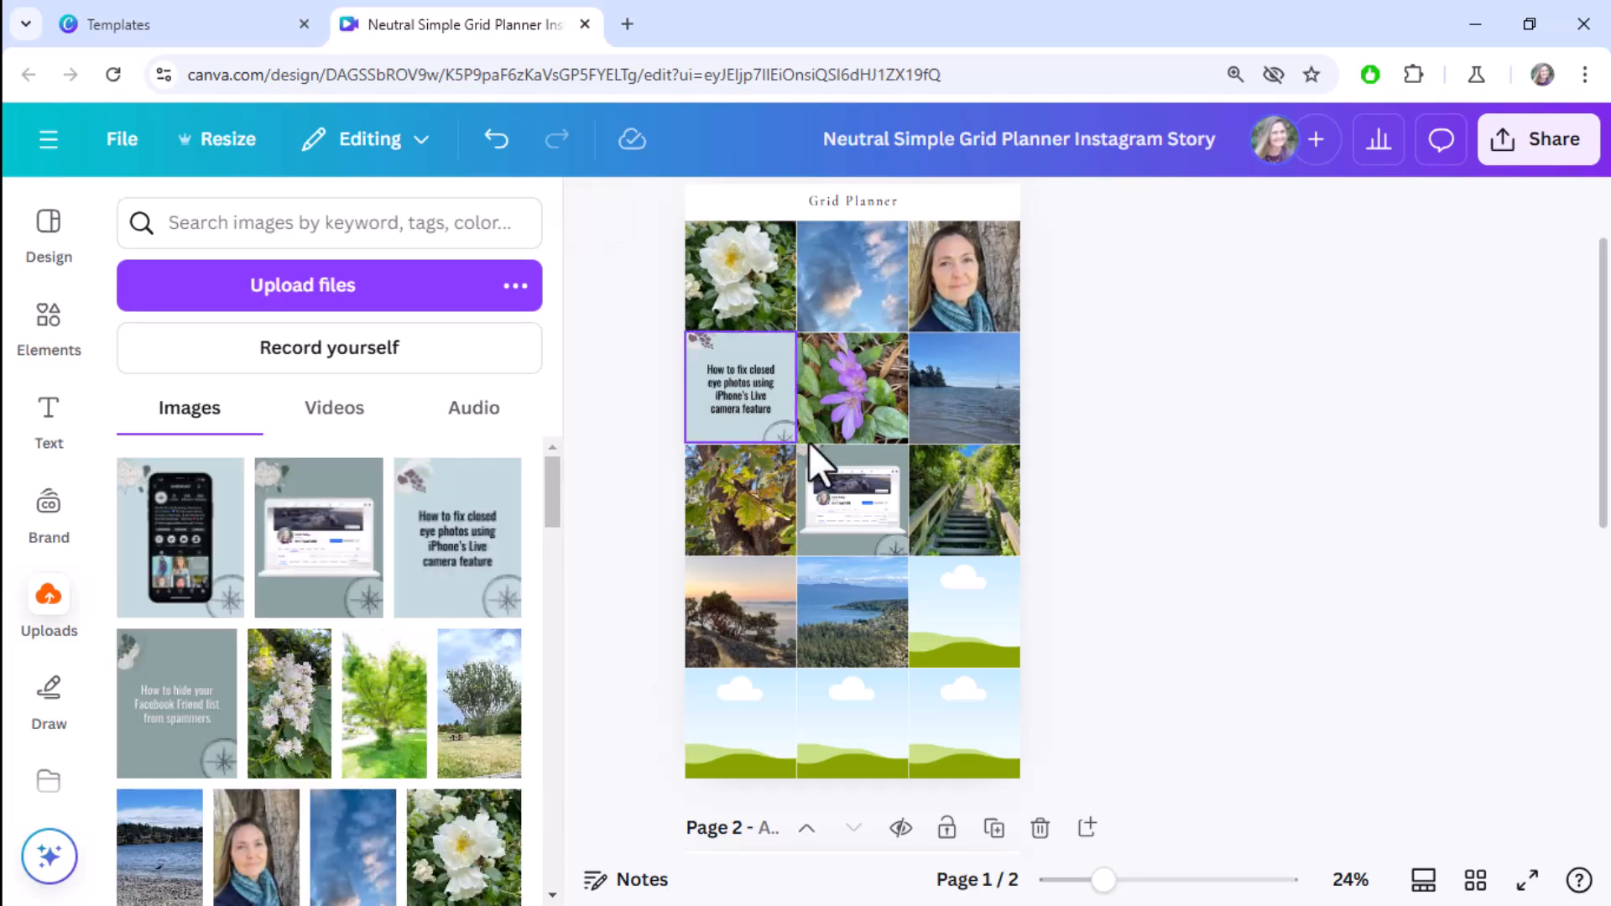
pyautogui.moveTo(156, 579); pyautogui.dragTo(954, 606)
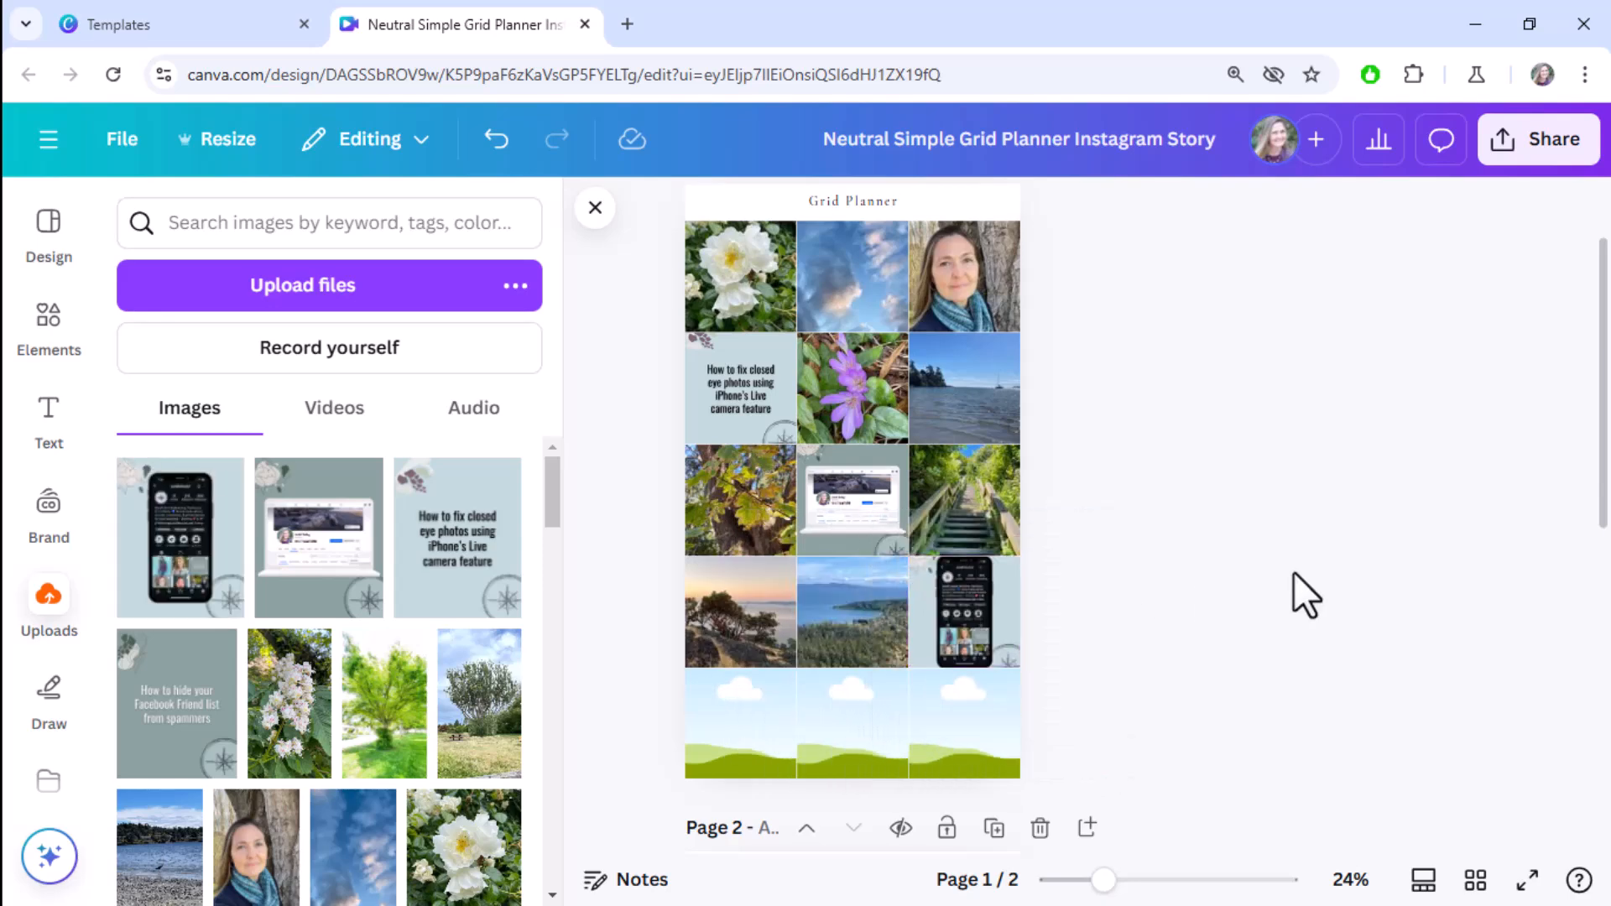
# Fill the fifth row with the yellow flower photo, the stacked-rocks beach photo and the tree in the dry field
pyautogui.scroll(-3, 1295, 569)
pyautogui.scroll(-10, 468, 773)
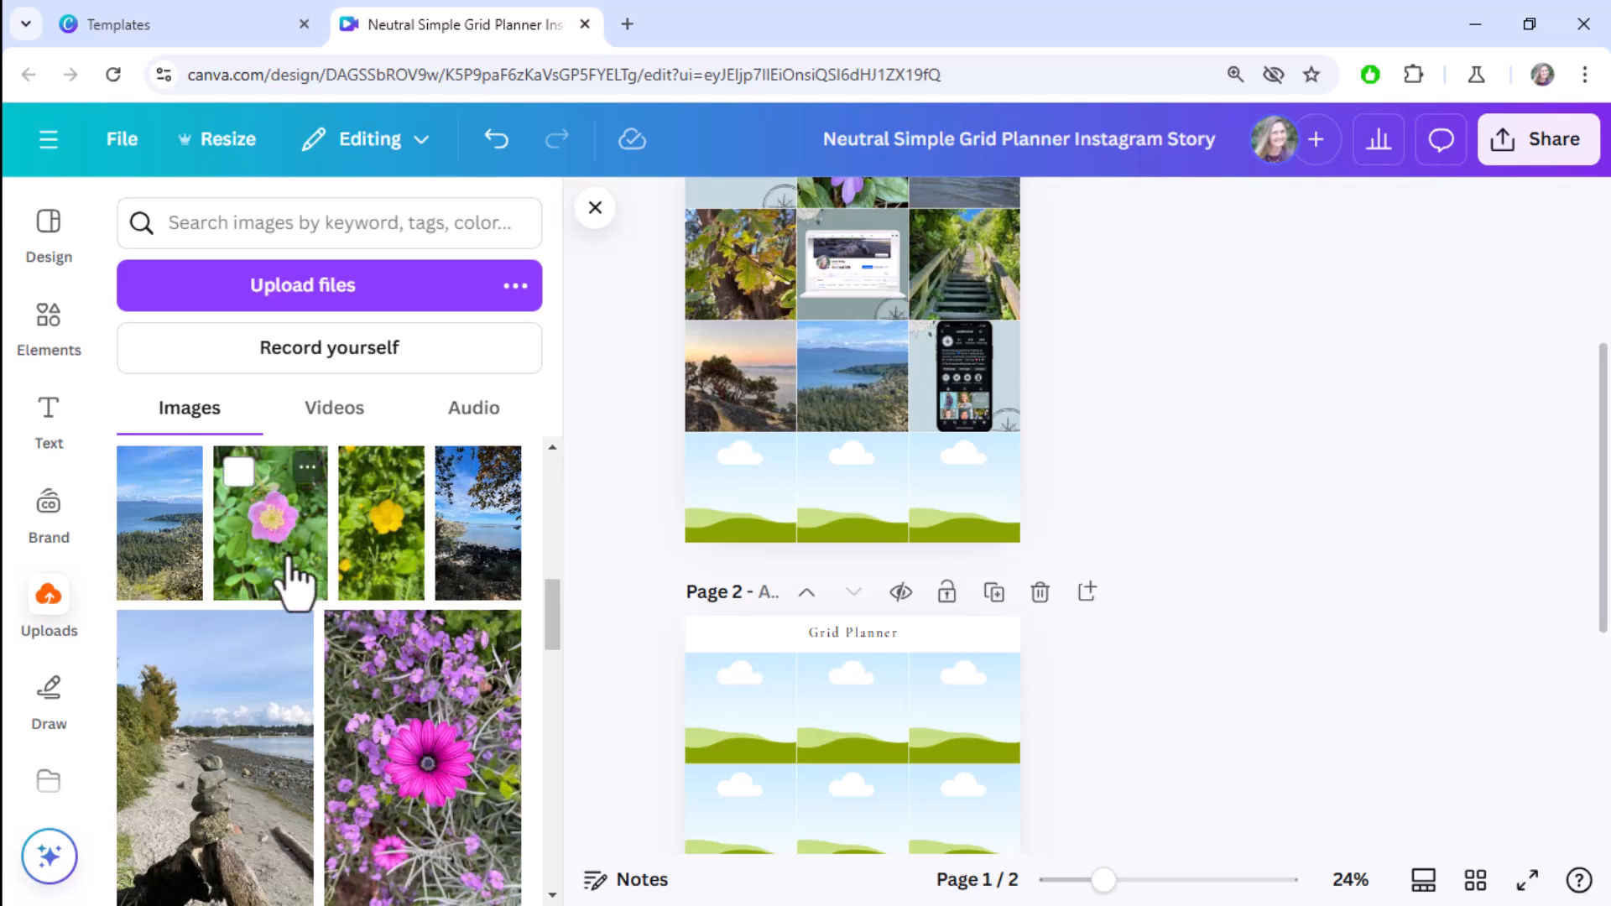
pyautogui.moveTo(363, 554); pyautogui.dragTo(718, 523)
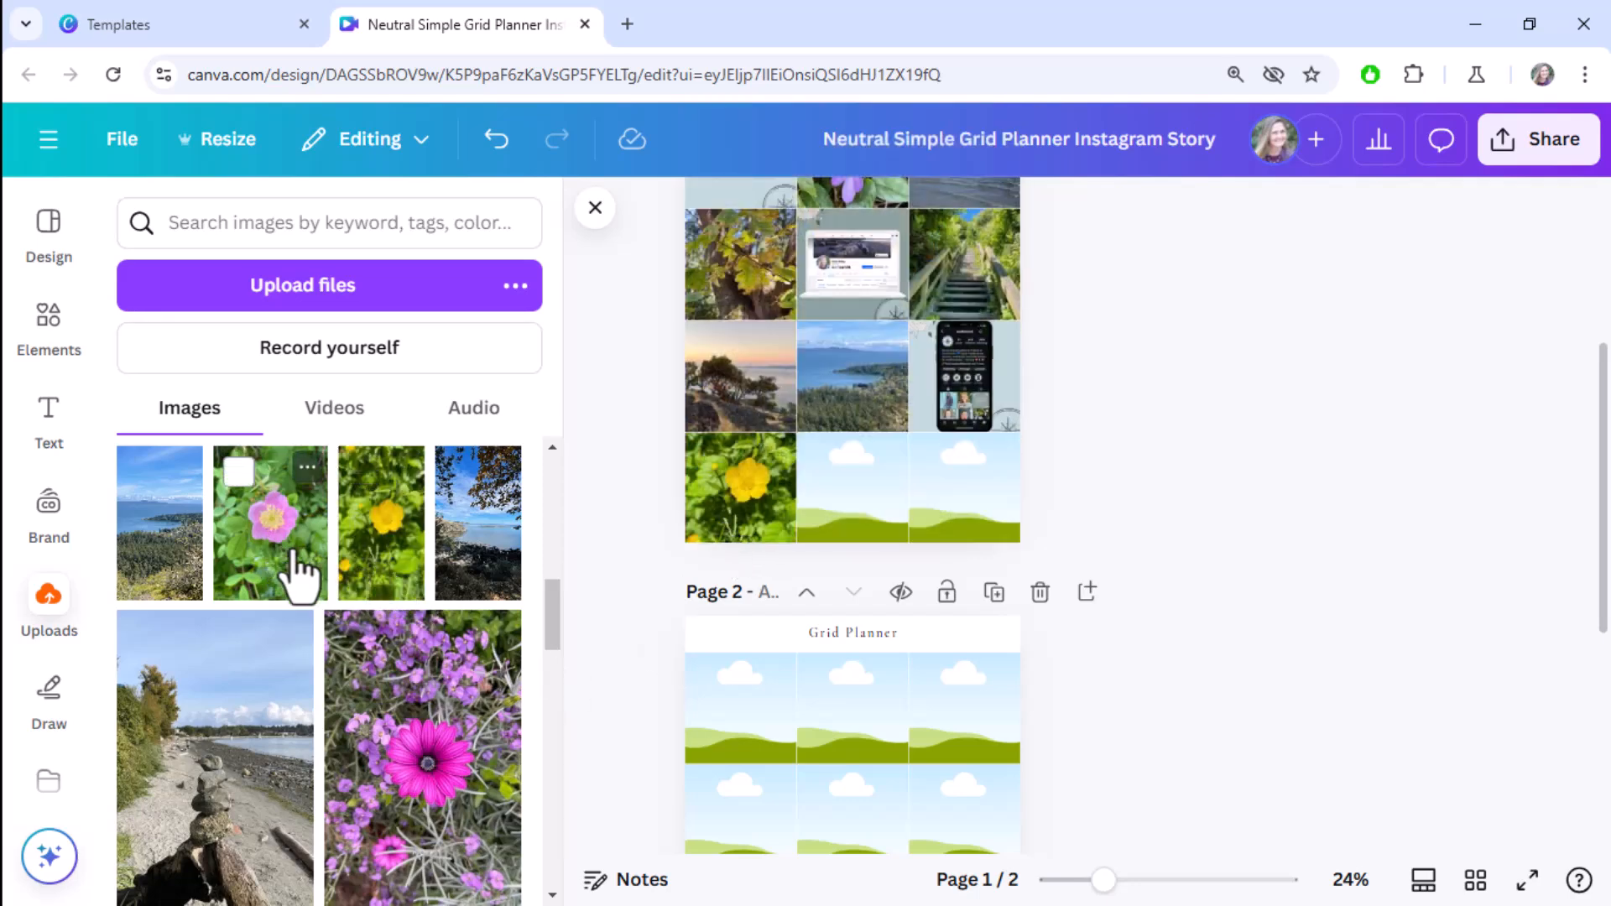
pyautogui.moveTo(292, 552)
pyautogui.mouseDown()
pyautogui.moveTo(428, 589)
pyautogui.moveTo(275, 532)
pyautogui.mouseUp()
pyautogui.moveTo(214, 843); pyautogui.dragTo(830, 504)
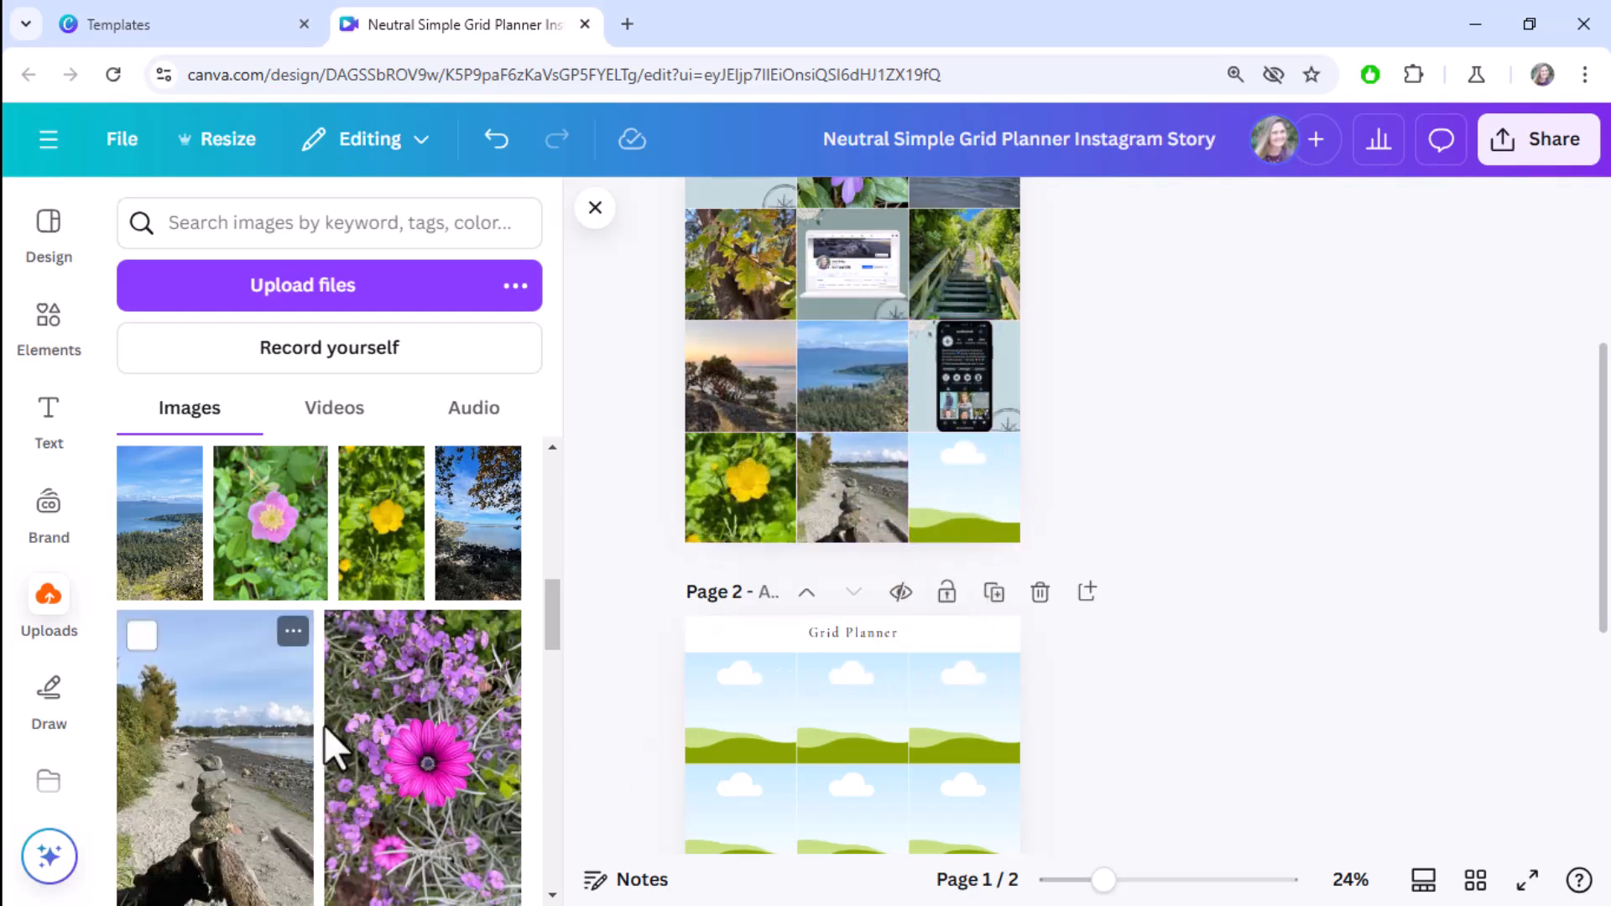
pyautogui.scroll(-1, 344, 772)
pyautogui.scroll(3, 344, 776)
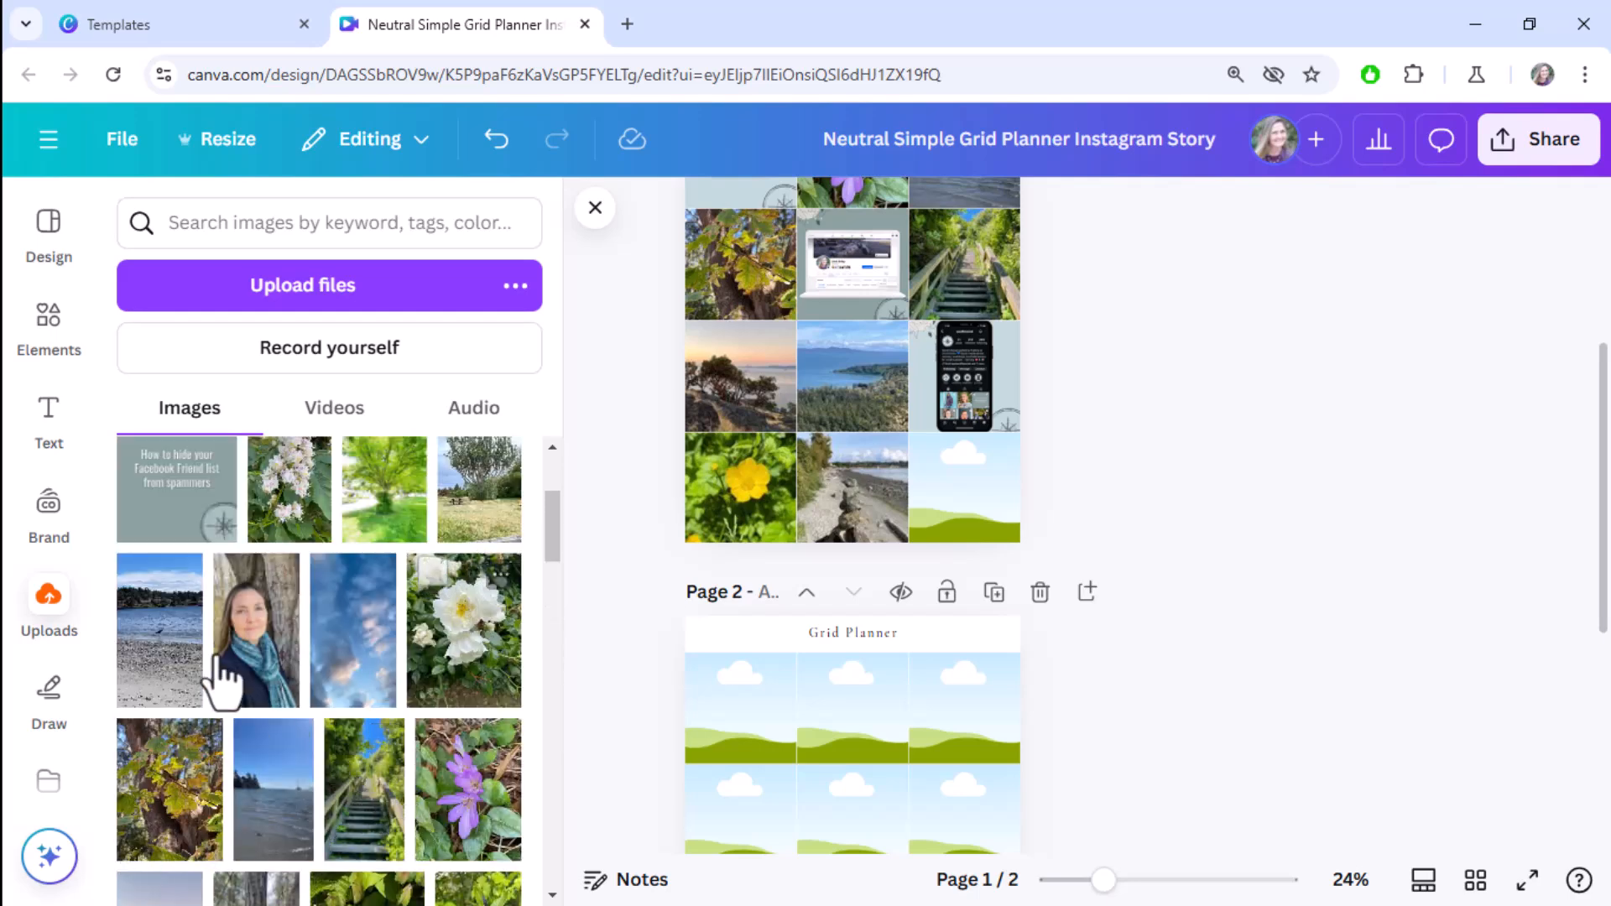
pyautogui.moveTo(494, 522); pyautogui.dragTo(970, 531)
pyautogui.scroll(5, 1128, 593)
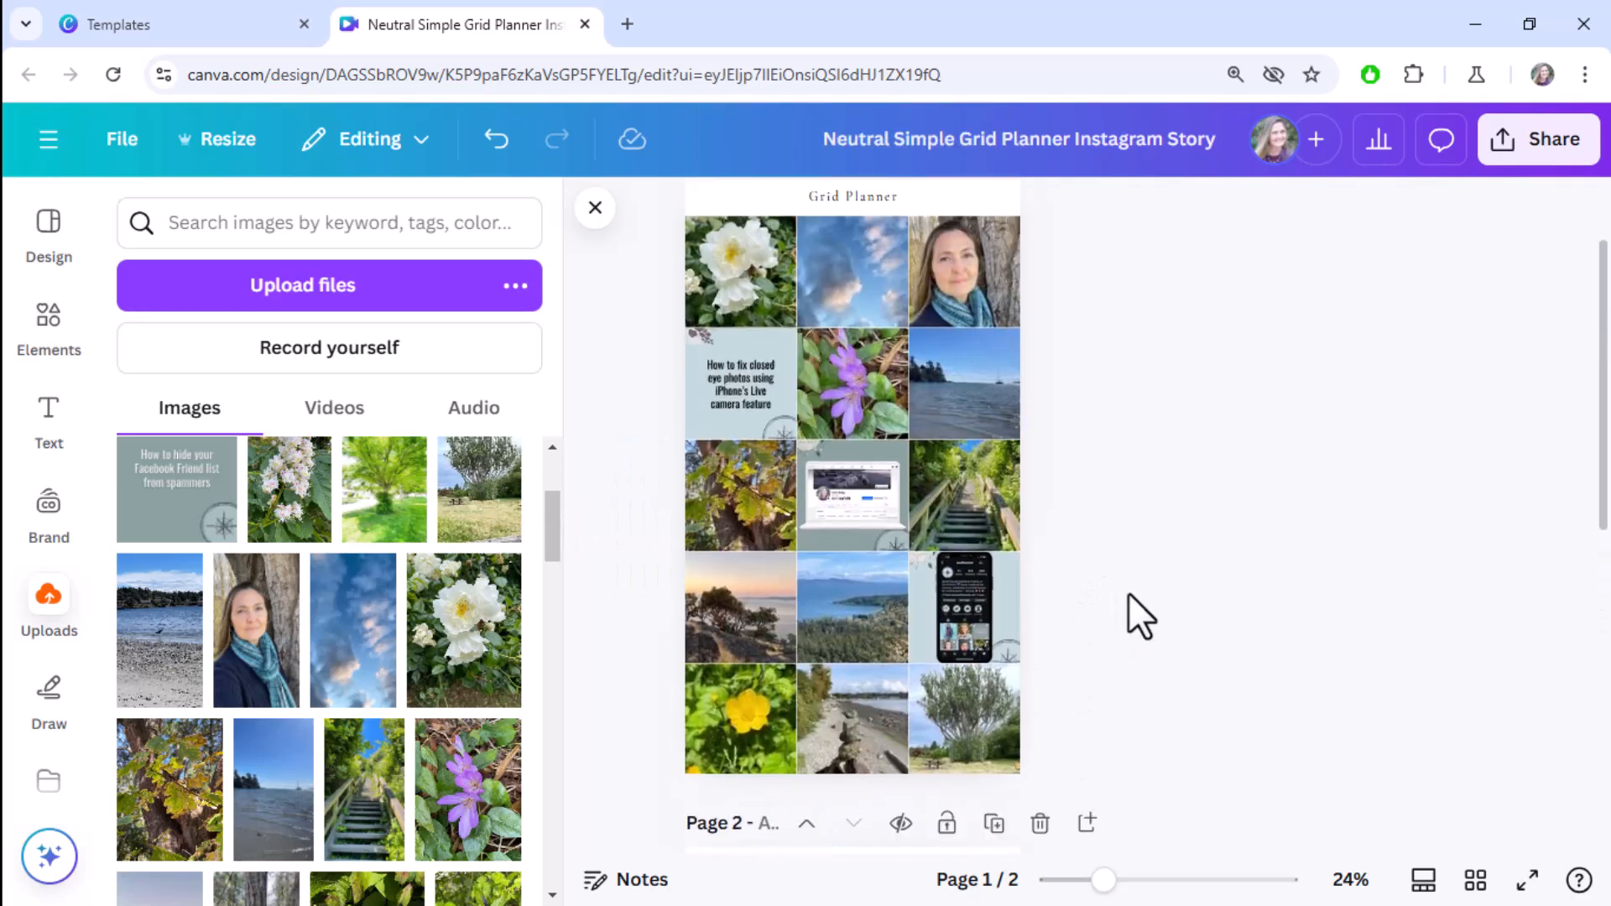
# Swap the cloudy sky photo in the first row's middle cell with the coastal forest view in the fourth row's middle cell
pyautogui.scroll(-2, 1210, 598)
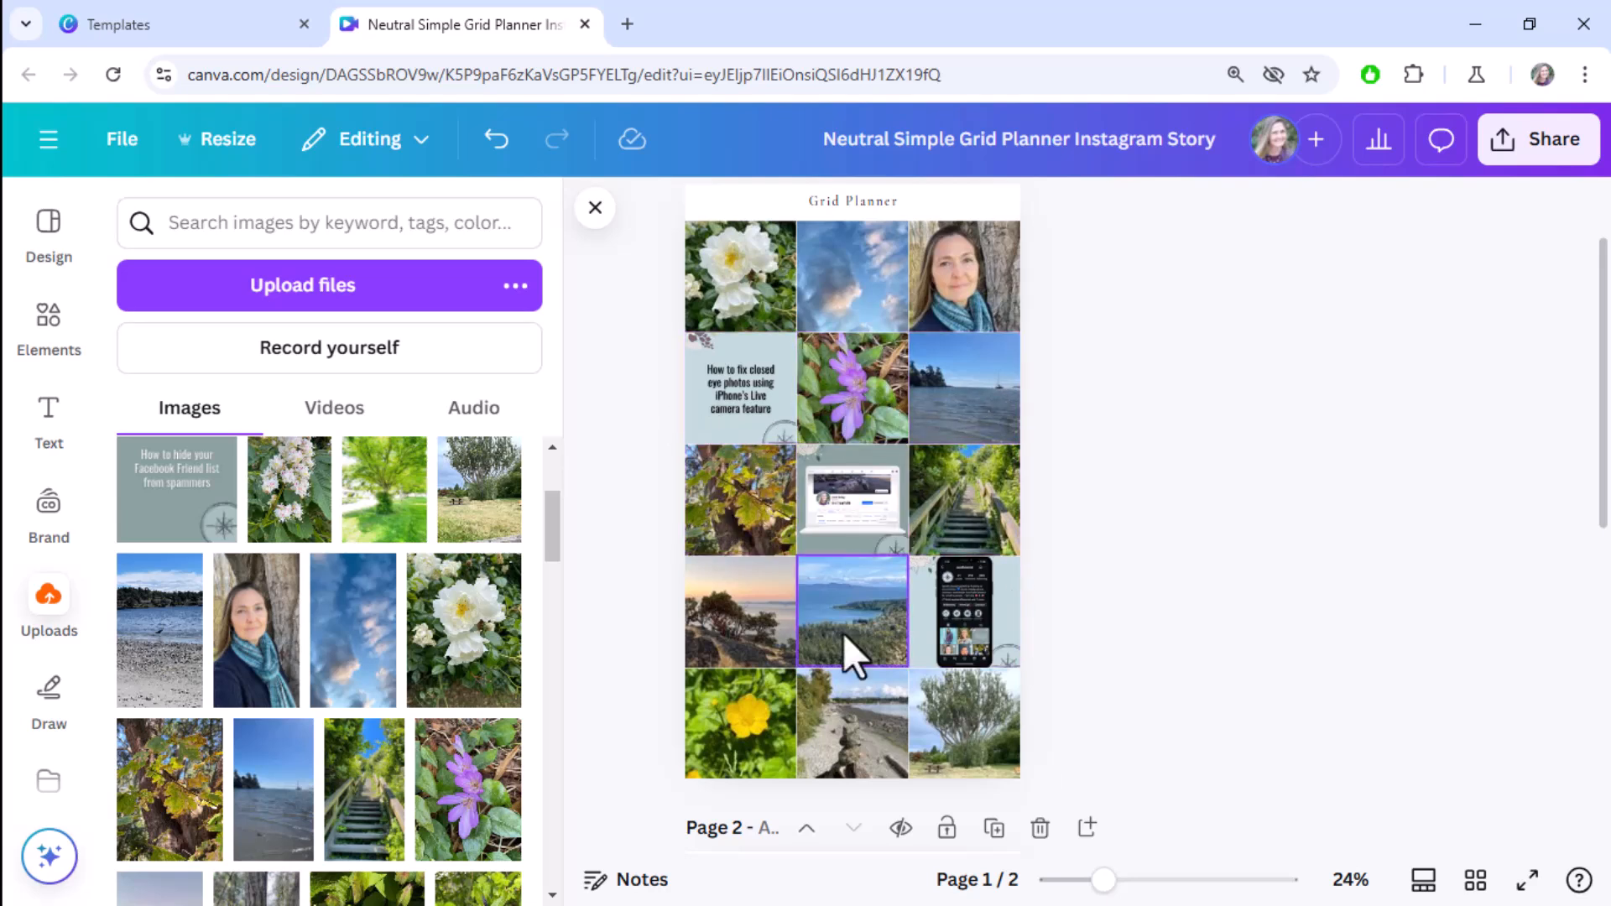
pyautogui.scroll(-2, 932, 637)
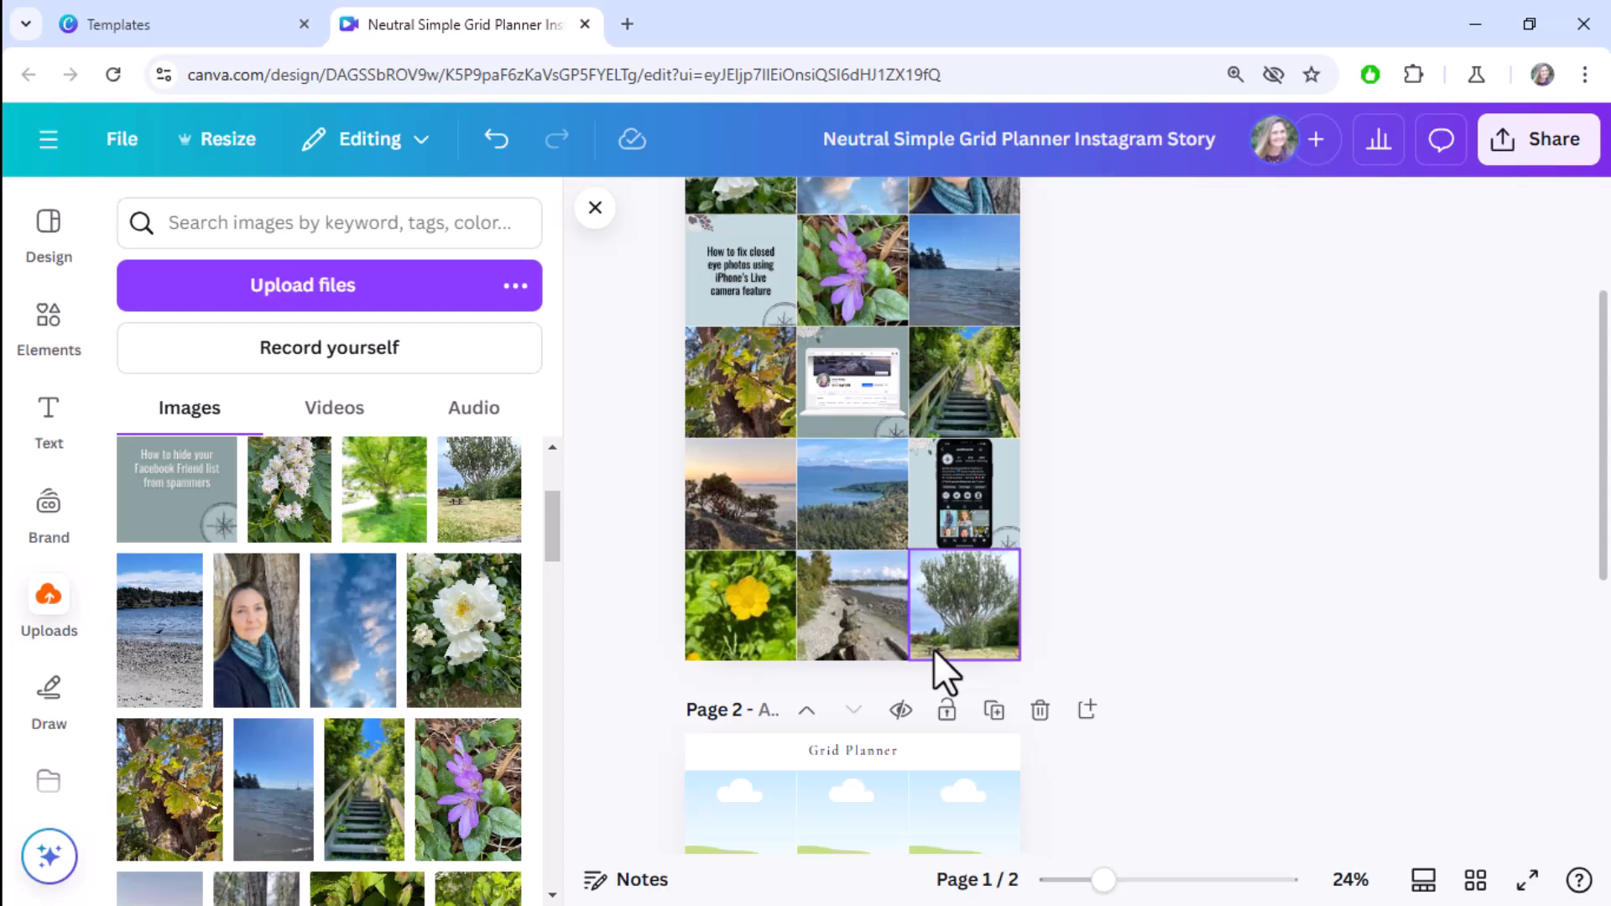
pyautogui.scroll(3, 834, 457)
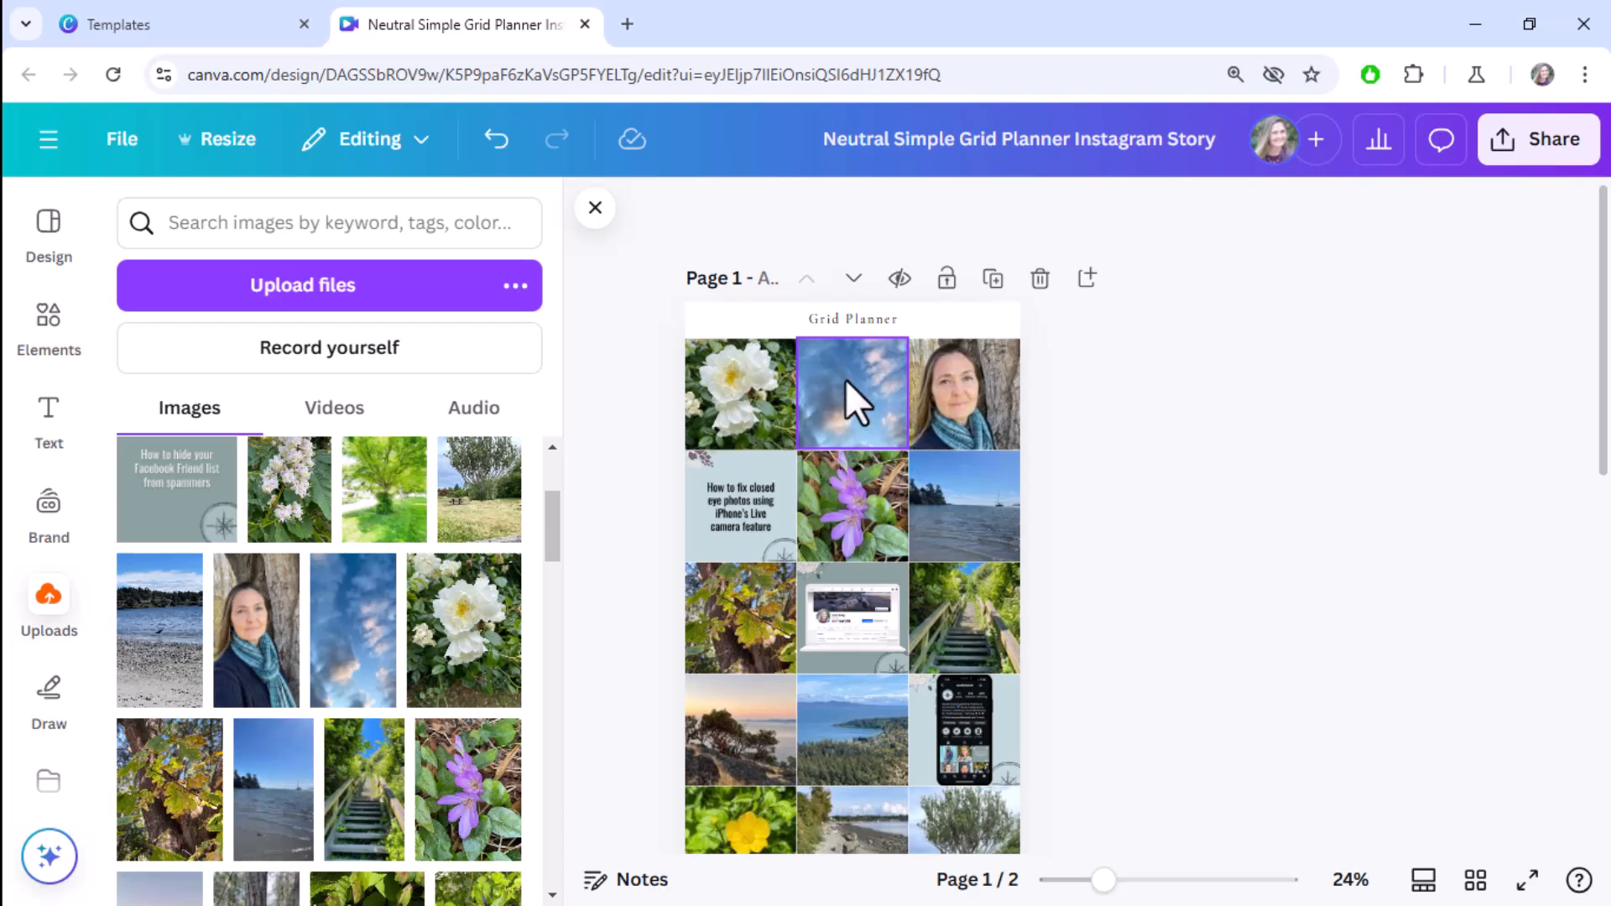
pyautogui.moveTo(844, 379); pyautogui.dragTo(979, 305)
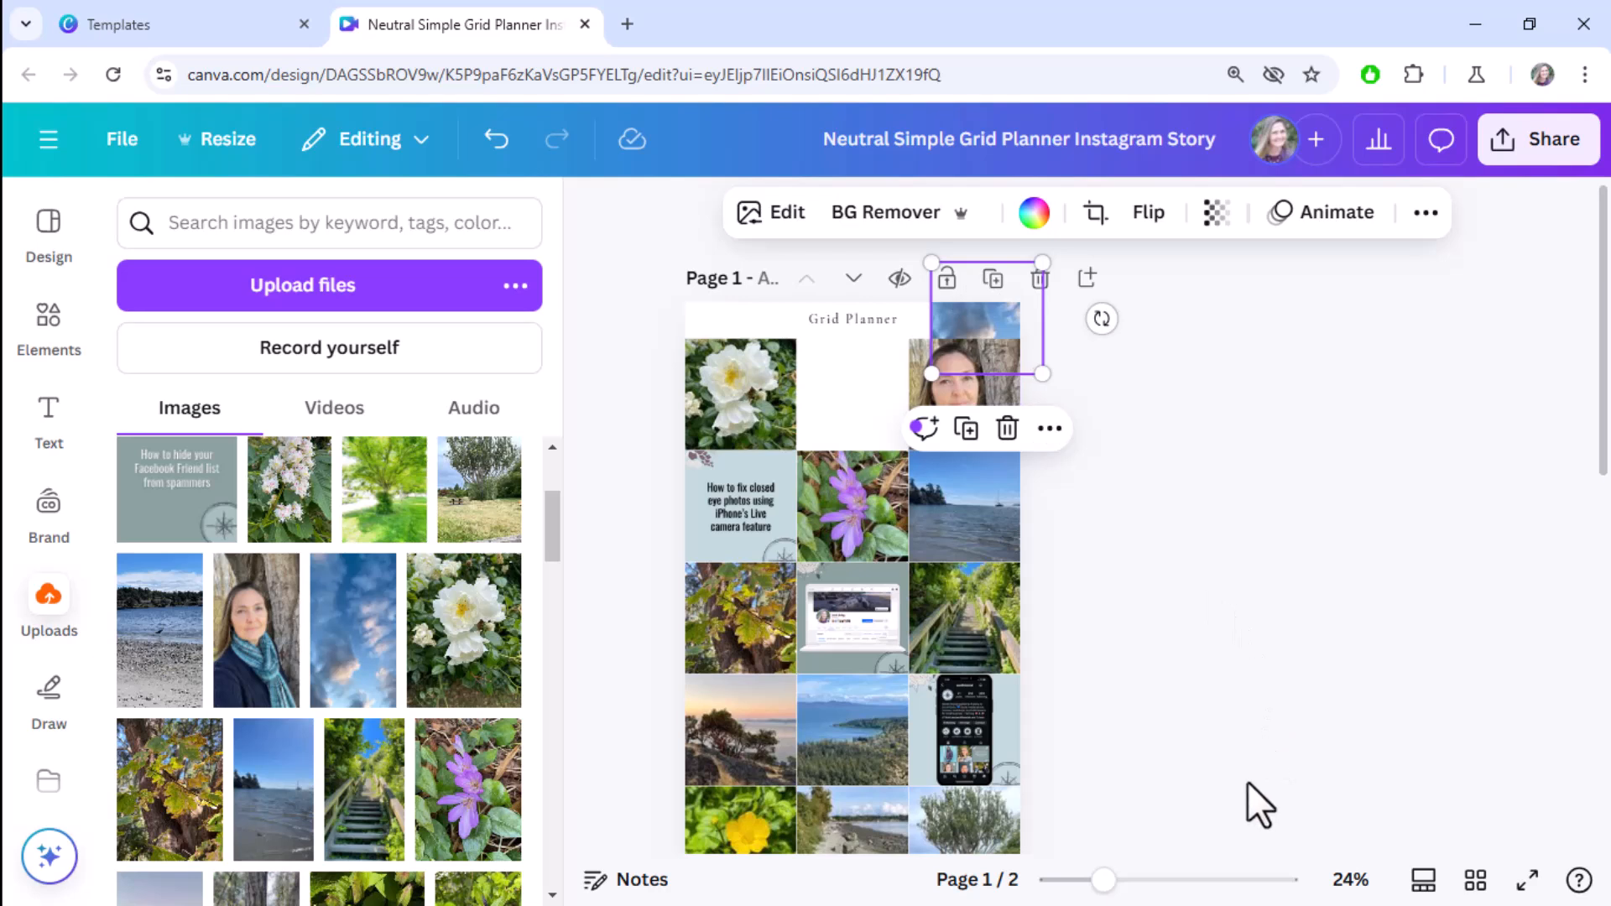
pyautogui.moveTo(733, 747)
pyautogui.mouseDown()
pyautogui.moveTo(863, 470)
pyautogui.moveTo(850, 401)
pyautogui.moveTo(820, 540)
pyautogui.moveTo(739, 726)
pyautogui.mouseUp()
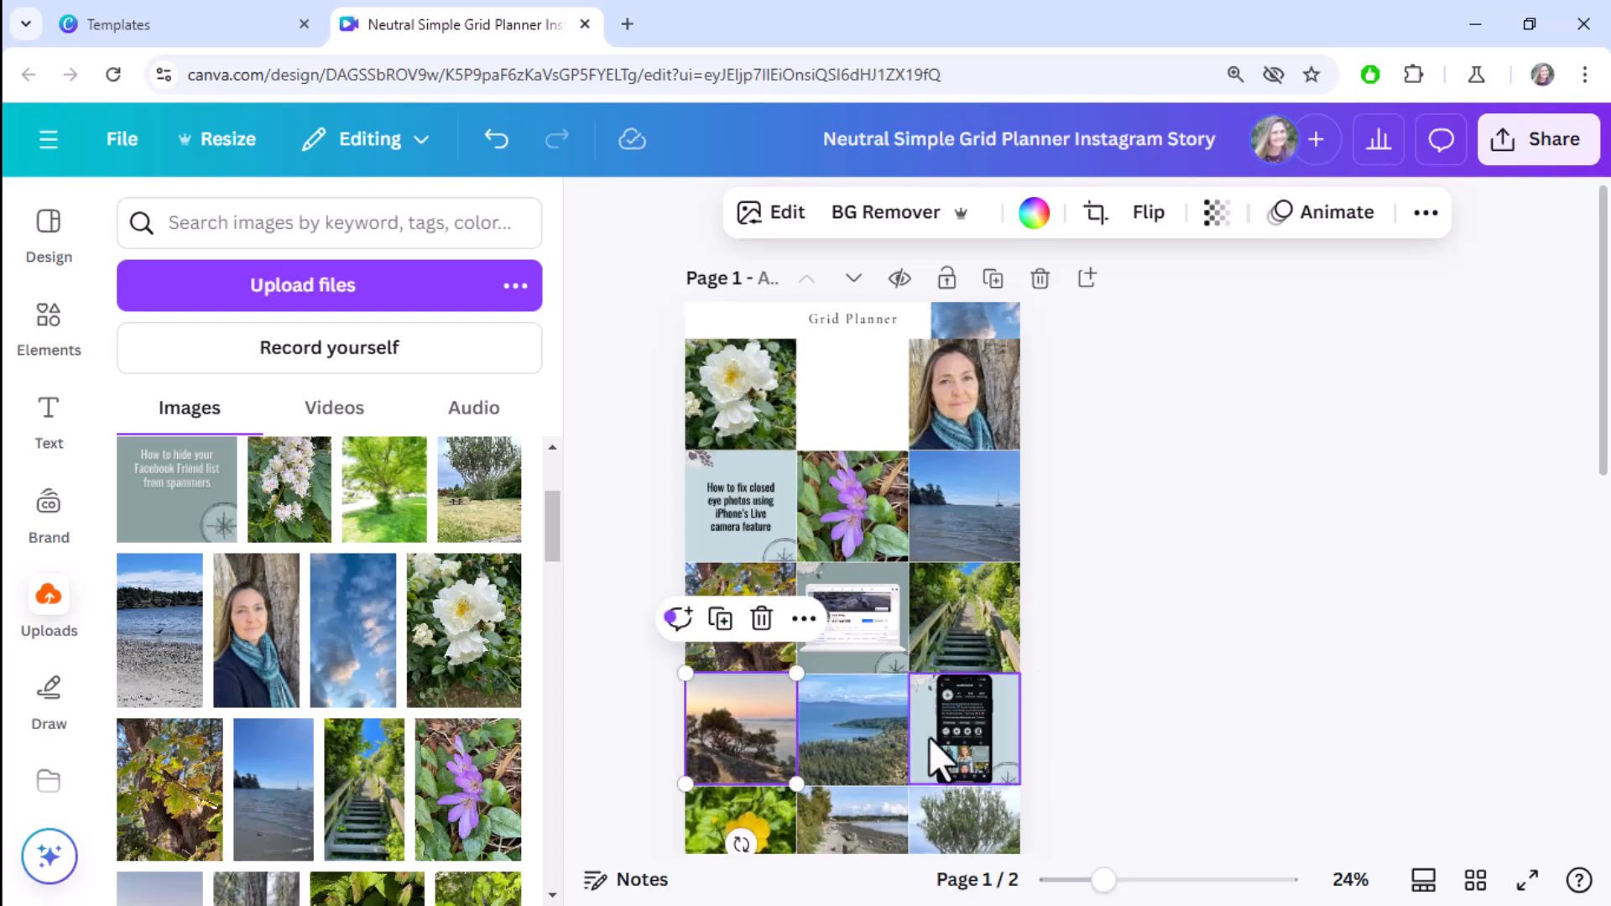
pyautogui.moveTo(834, 749); pyautogui.dragTo(834, 413)
pyautogui.moveTo(988, 319); pyautogui.dragTo(862, 732)
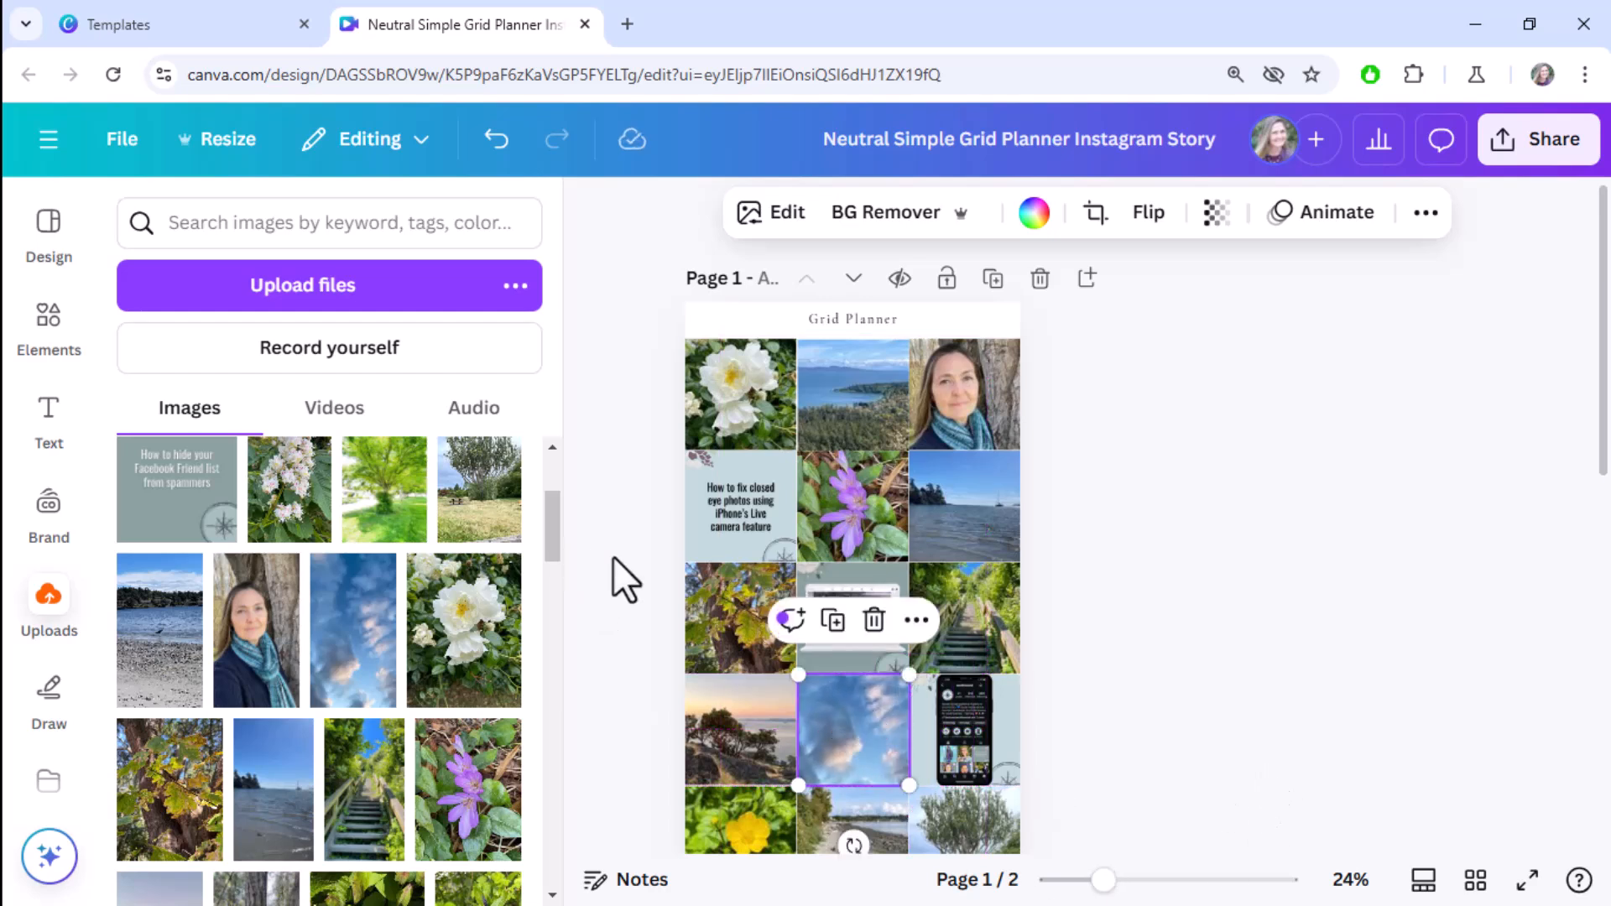
# Rearrange the graphics: laptop mockup in the second row's left cell, phone mockup in the third row's middle, "How to fix closed eye photos" in the fourth row's right
pyautogui.moveTo(742, 505); pyautogui.dragTo(989, 351)
pyautogui.moveTo(849, 633); pyautogui.dragTo(772, 552)
pyautogui.moveTo(963, 746); pyautogui.dragTo(853, 621)
pyautogui.moveTo(991, 320); pyautogui.dragTo(966, 690)
pyautogui.scroll(-3, 923, 805)
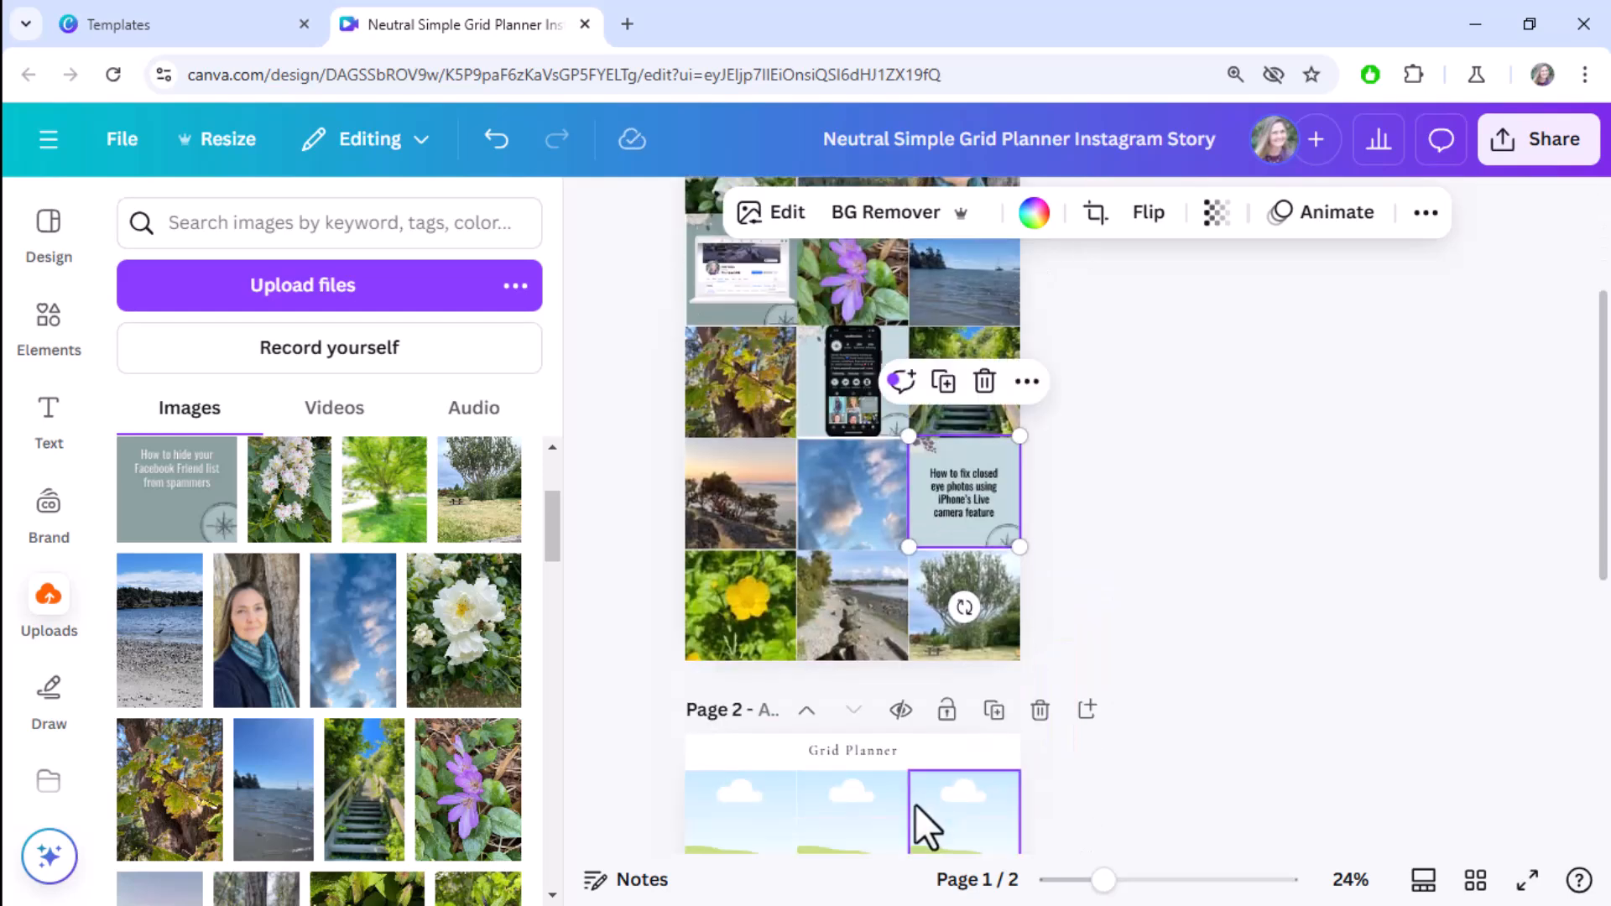
pyautogui.scroll(3, 946, 657)
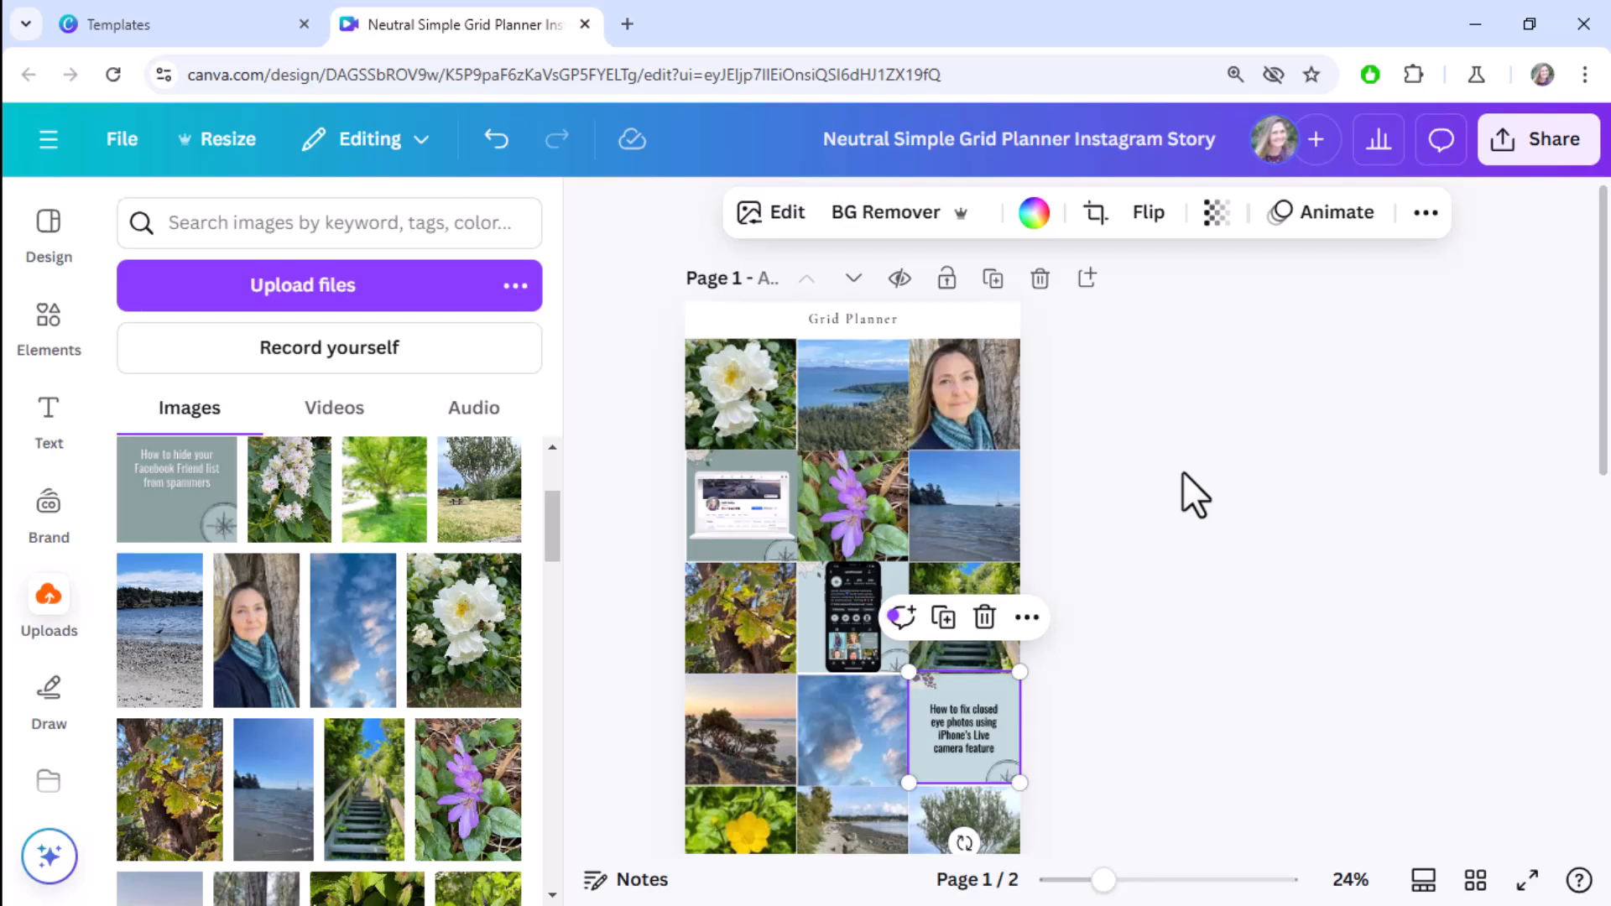
pyautogui.click(1276, 435)
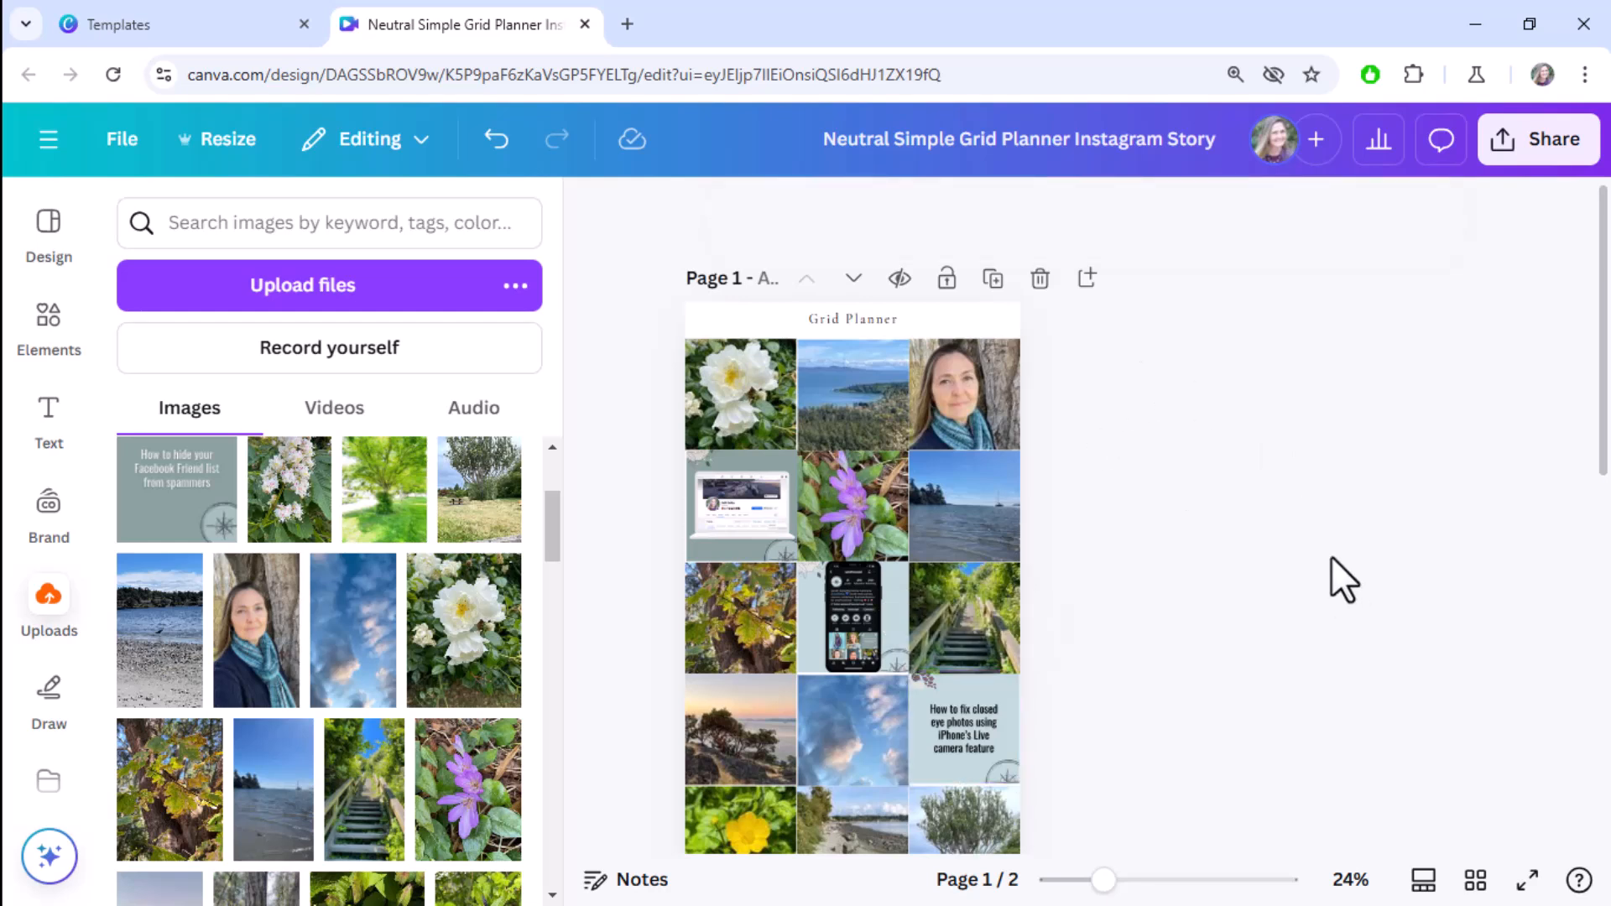
# Examine the rearranged photo grid on page 1 from top to bottom at 50% zoom
pyautogui.scroll(-2, 1331, 558)
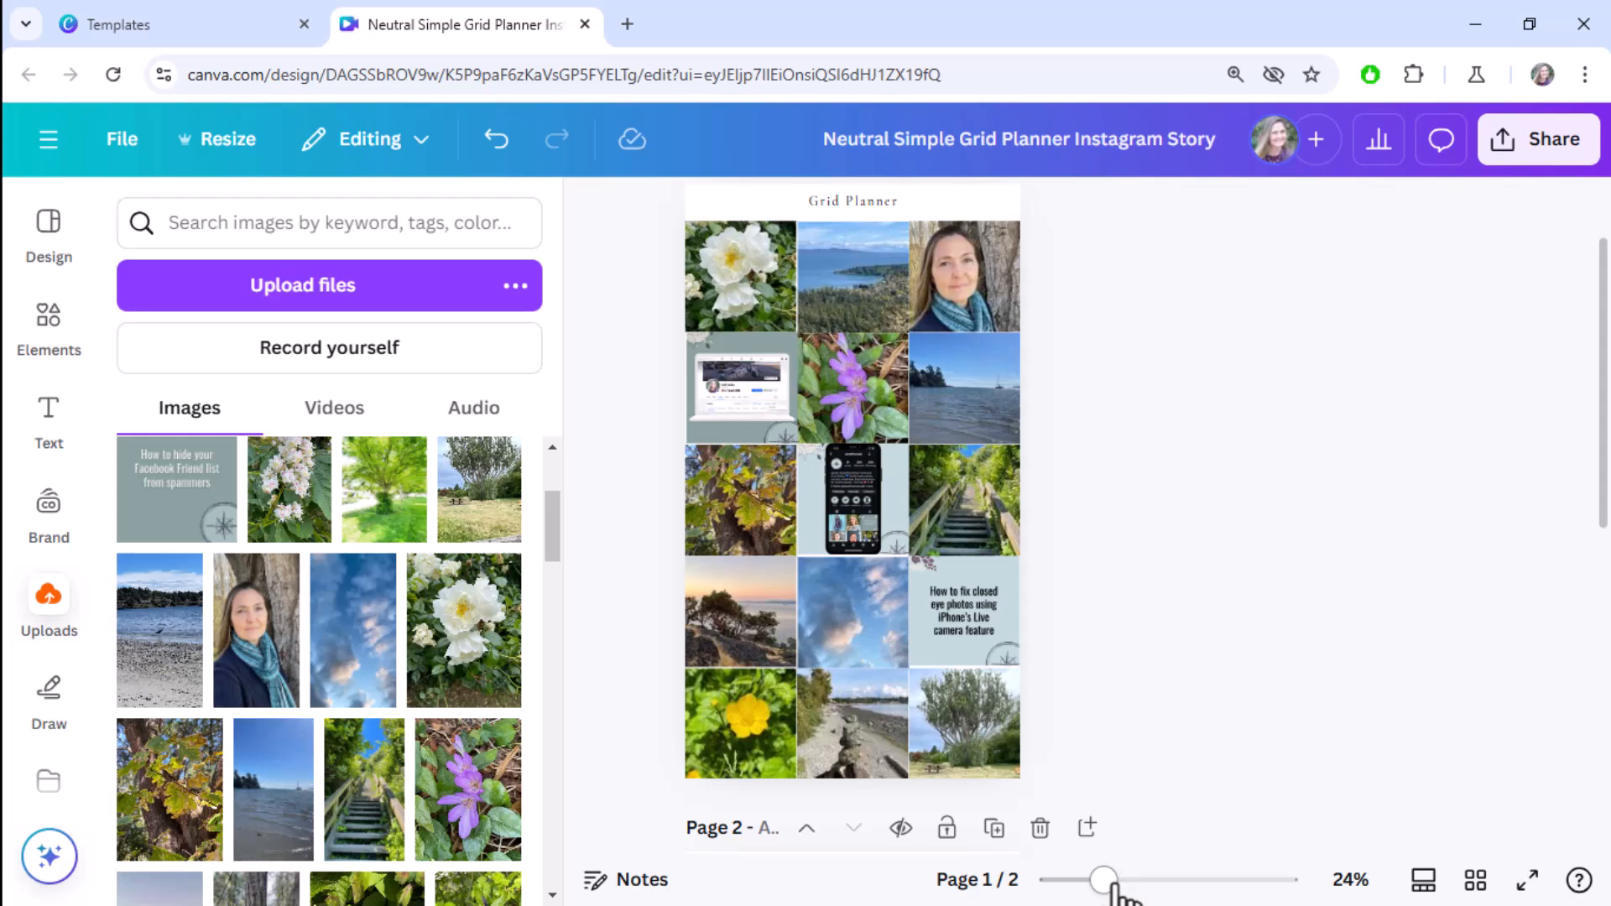
pyautogui.moveTo(1107, 881); pyautogui.dragTo(1146, 881)
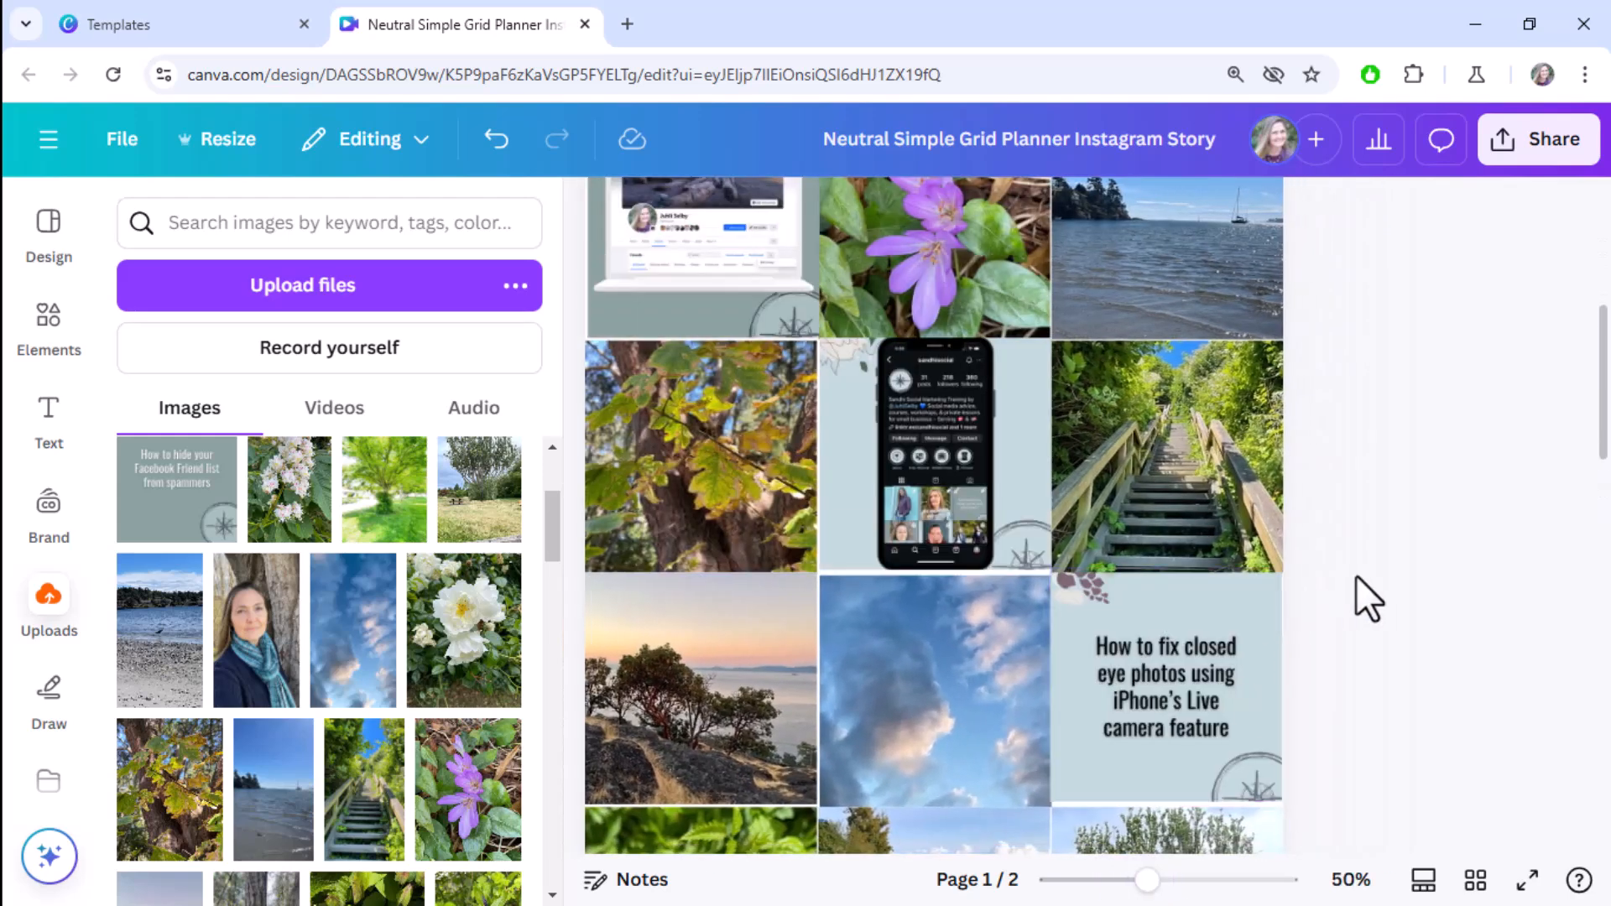
pyautogui.scroll(5, 1472, 567)
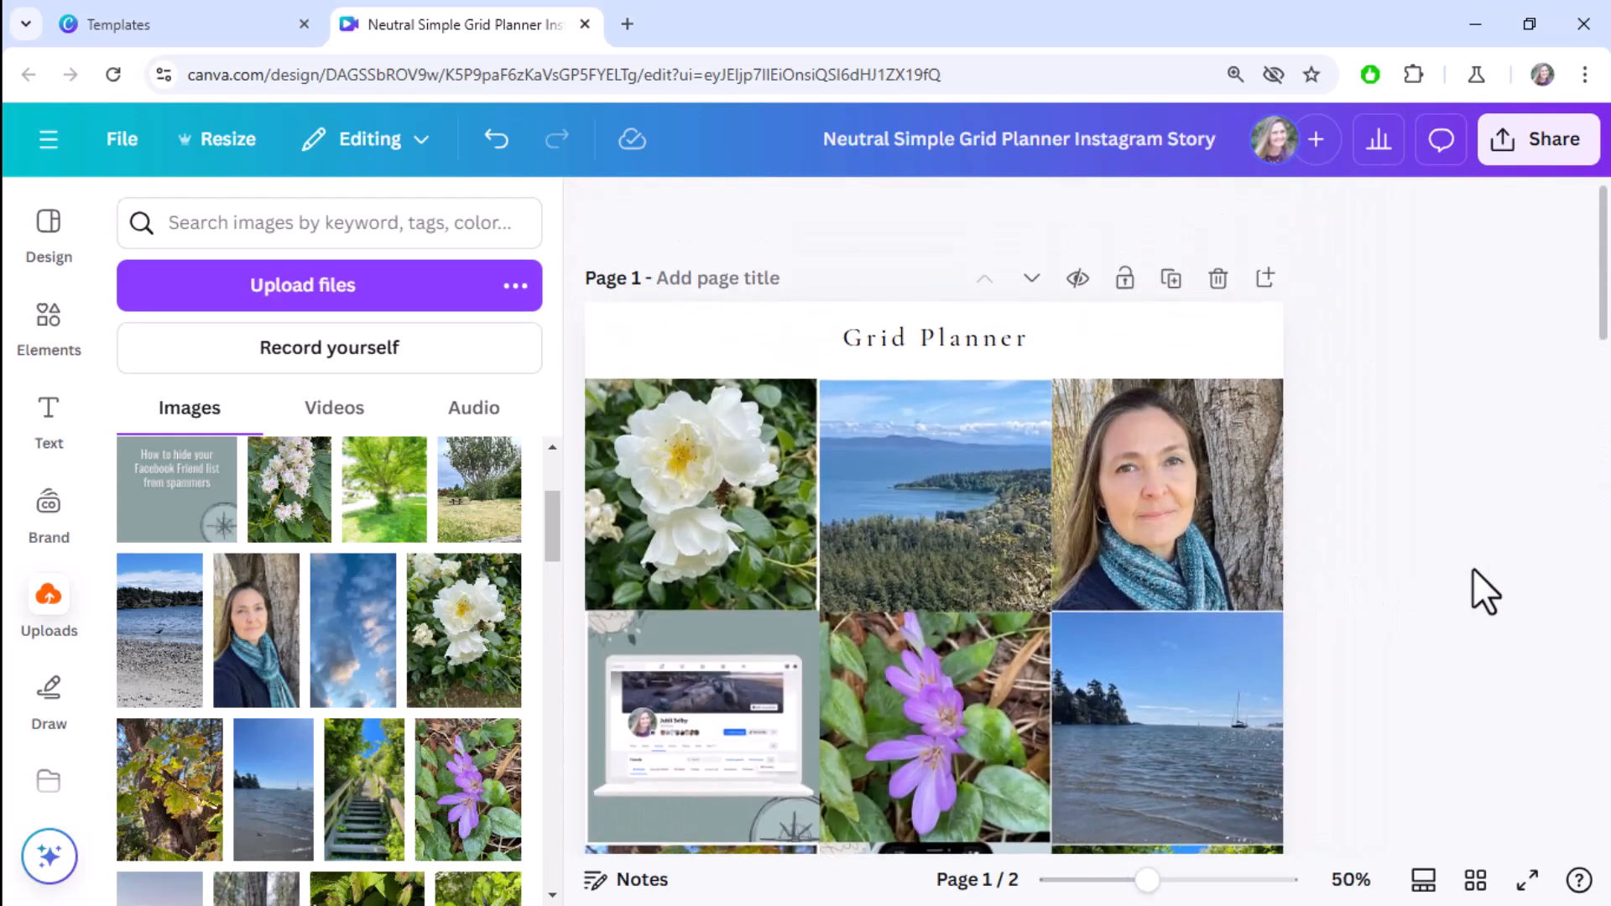
pyautogui.scroll(-10, 1476, 615)
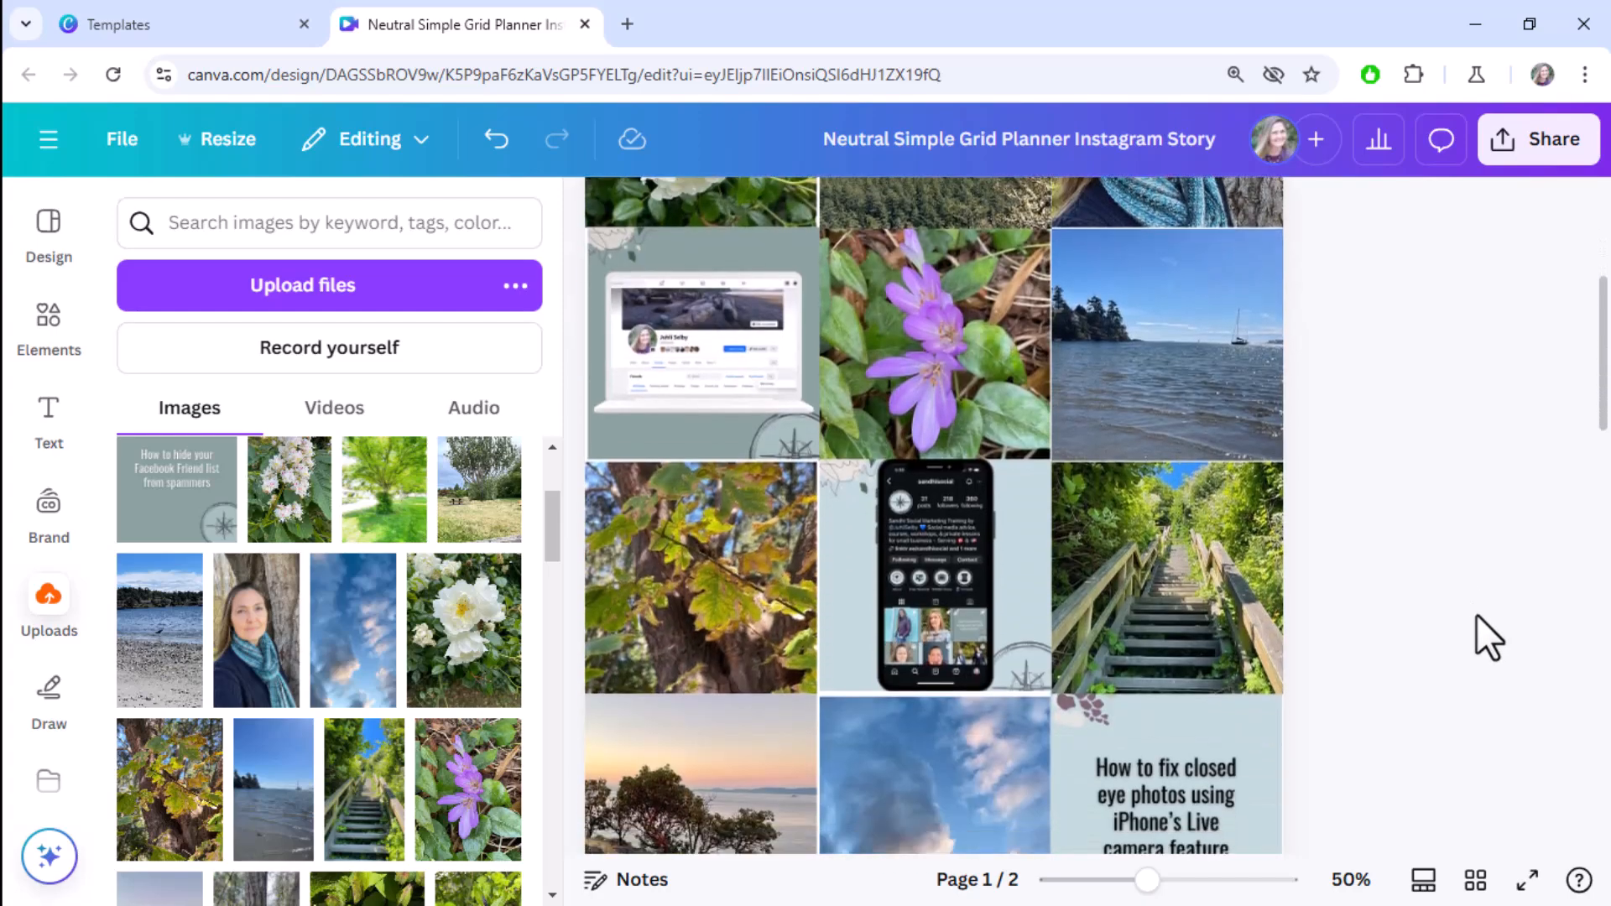
pyautogui.scroll(5, 1476, 614)
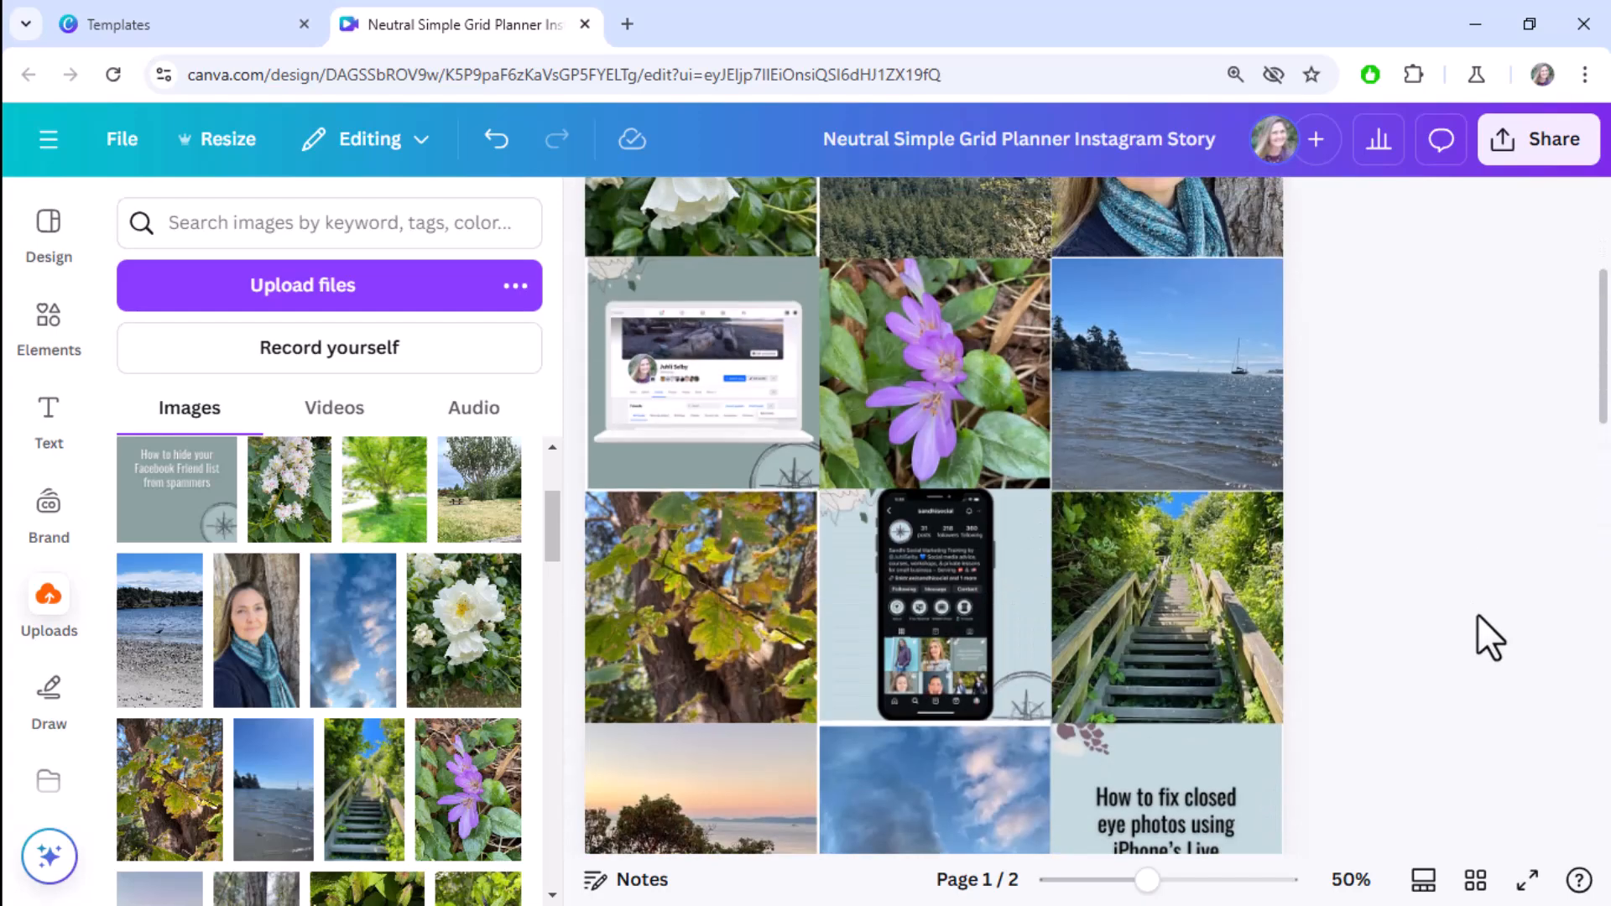
pyautogui.scroll(3, 1478, 614)
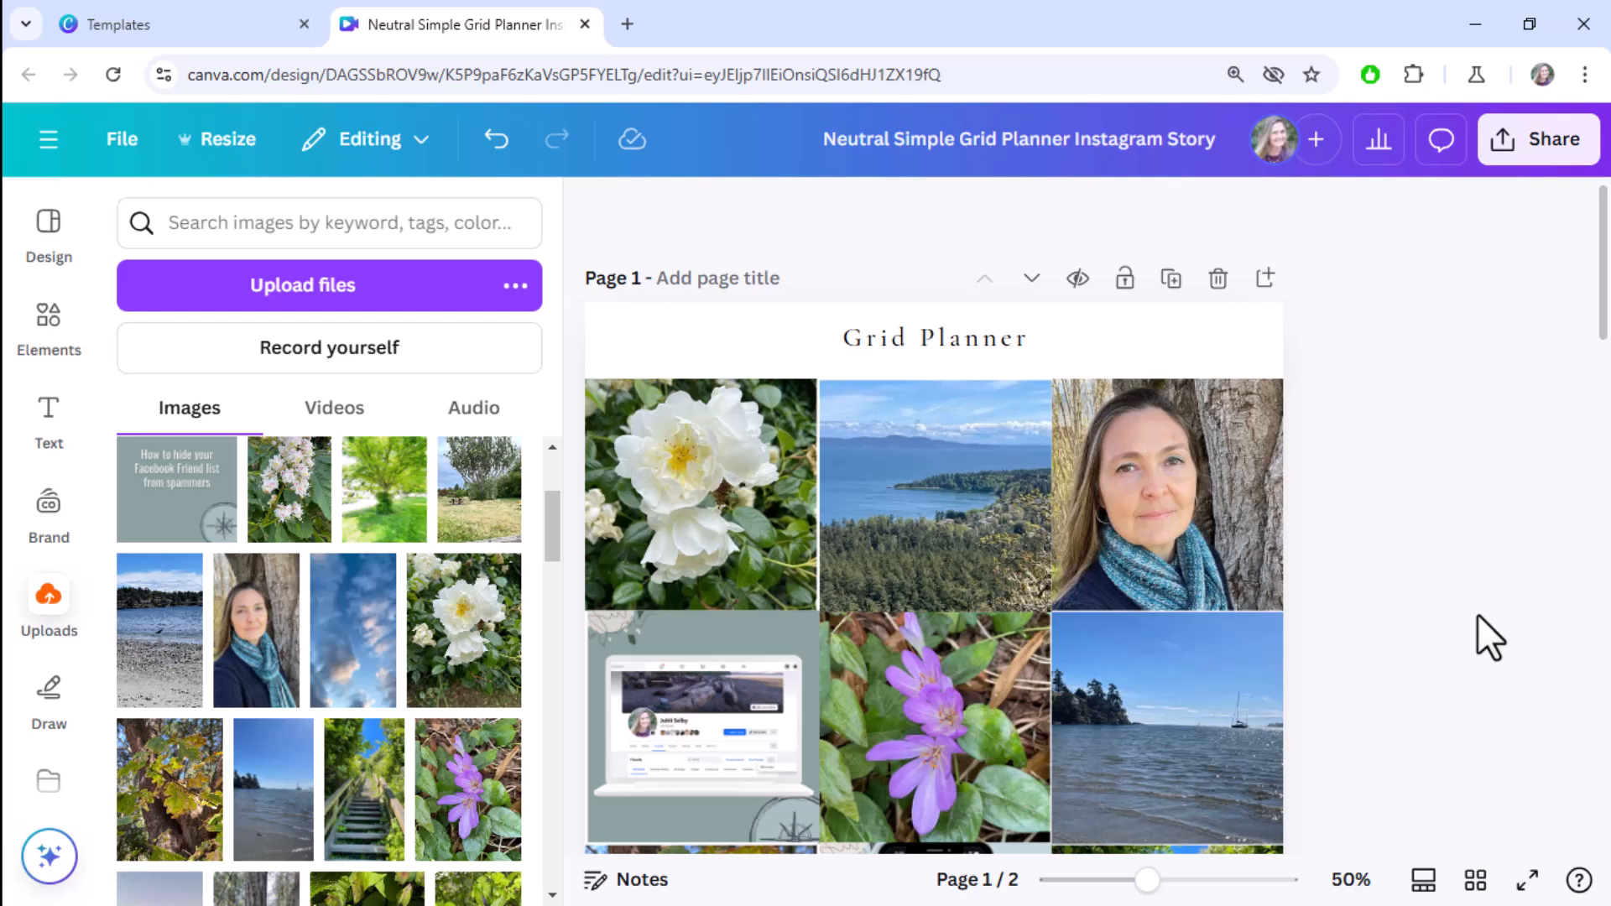